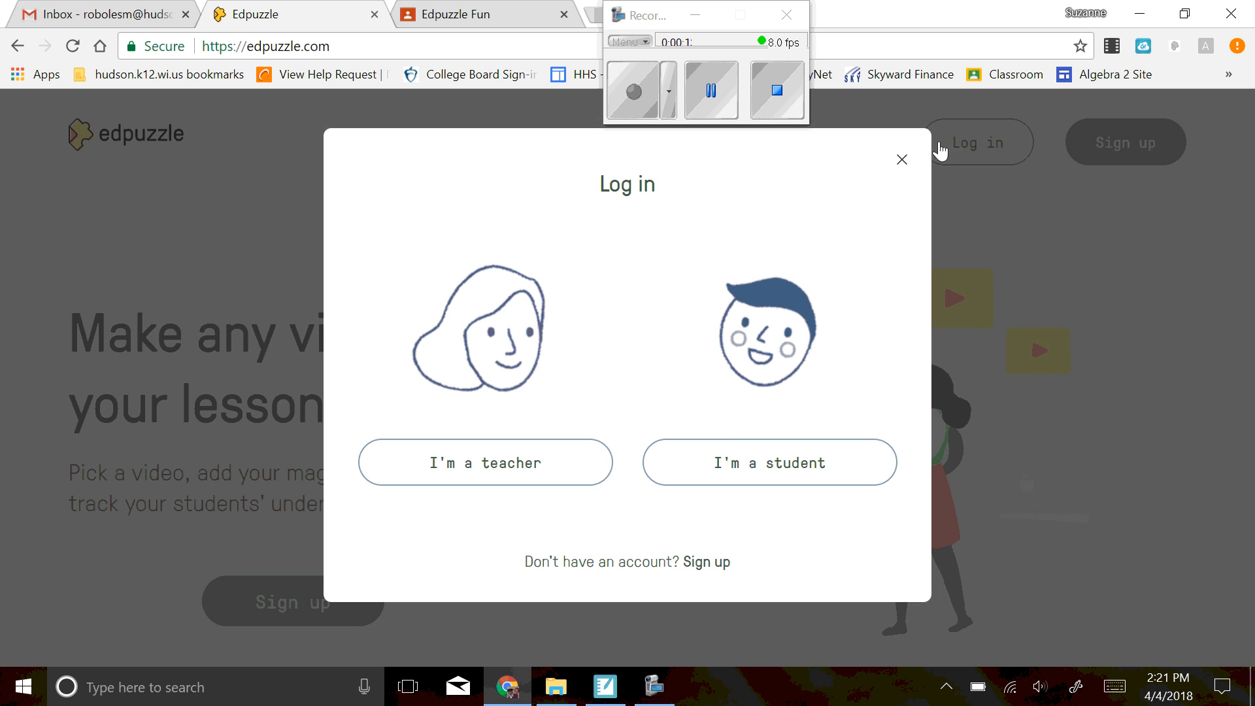
Log in to Edpuzzle as a teacher using the existing school Google account.
left_click(455, 465)
left_click(499, 230)
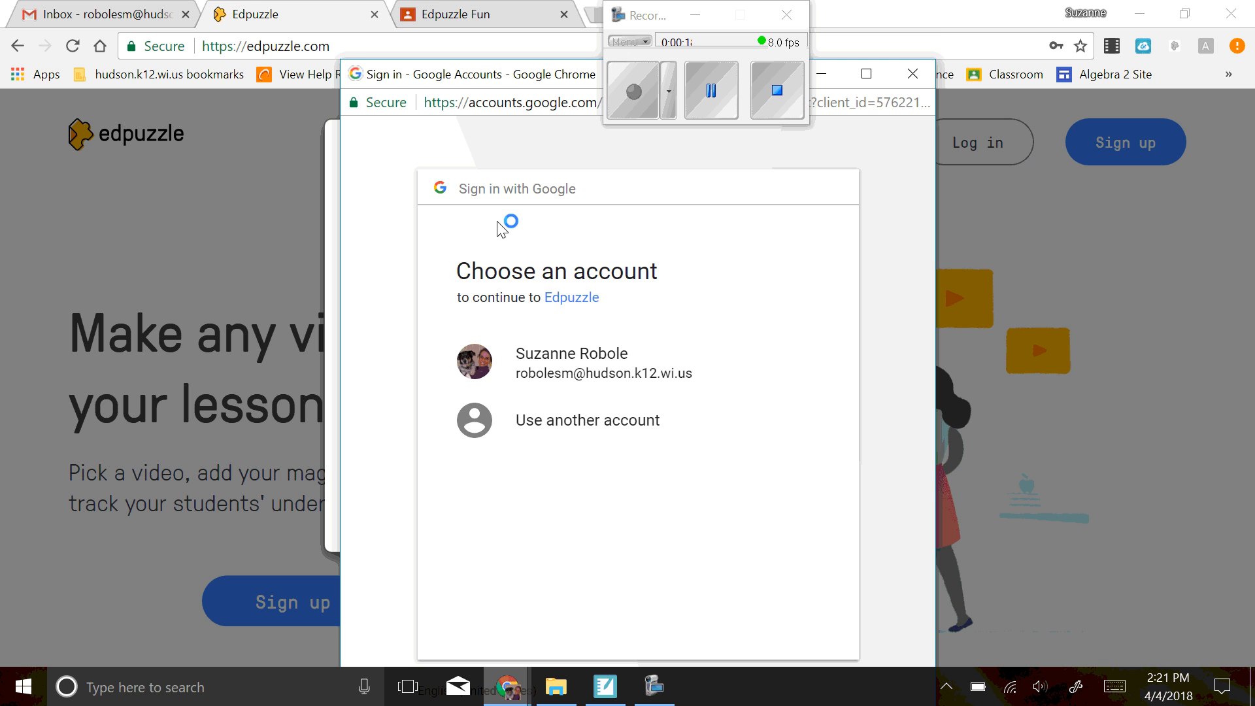
left_click(588, 366)
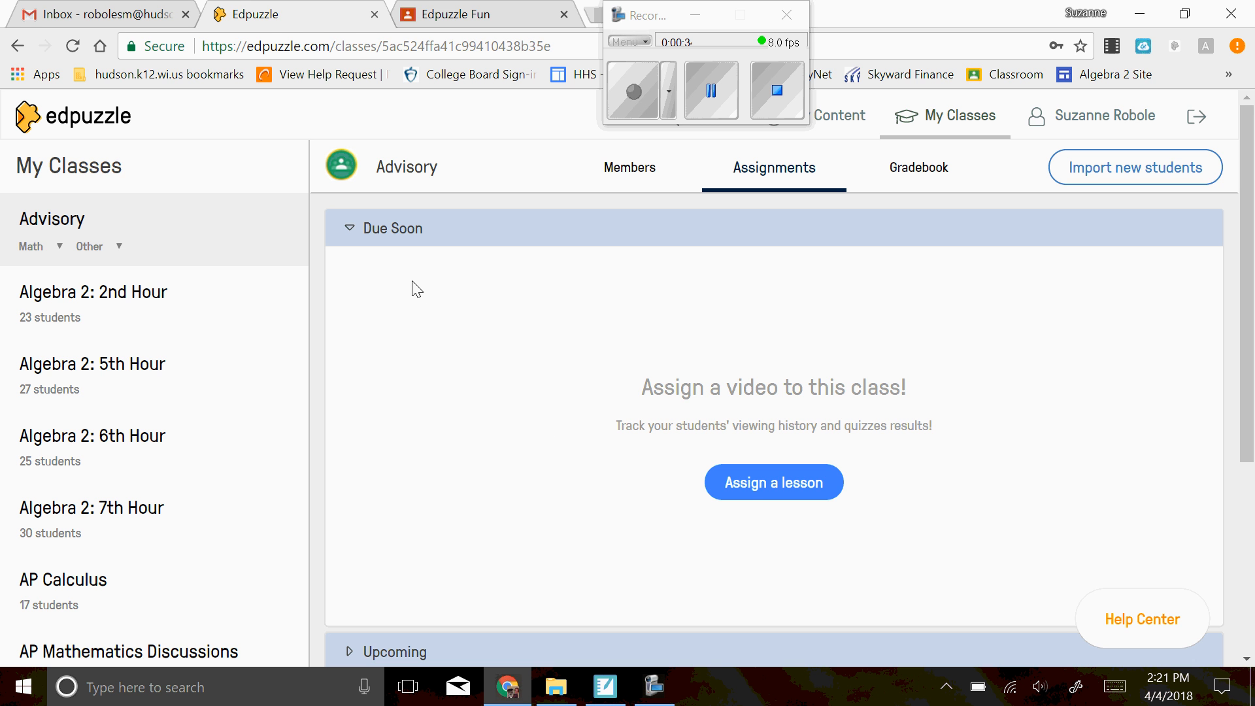
Look through the class list and view the assignments of Algebra 2: 6th Hour, finishing on the Advisory class.
scroll(240, 361, "down", 5)
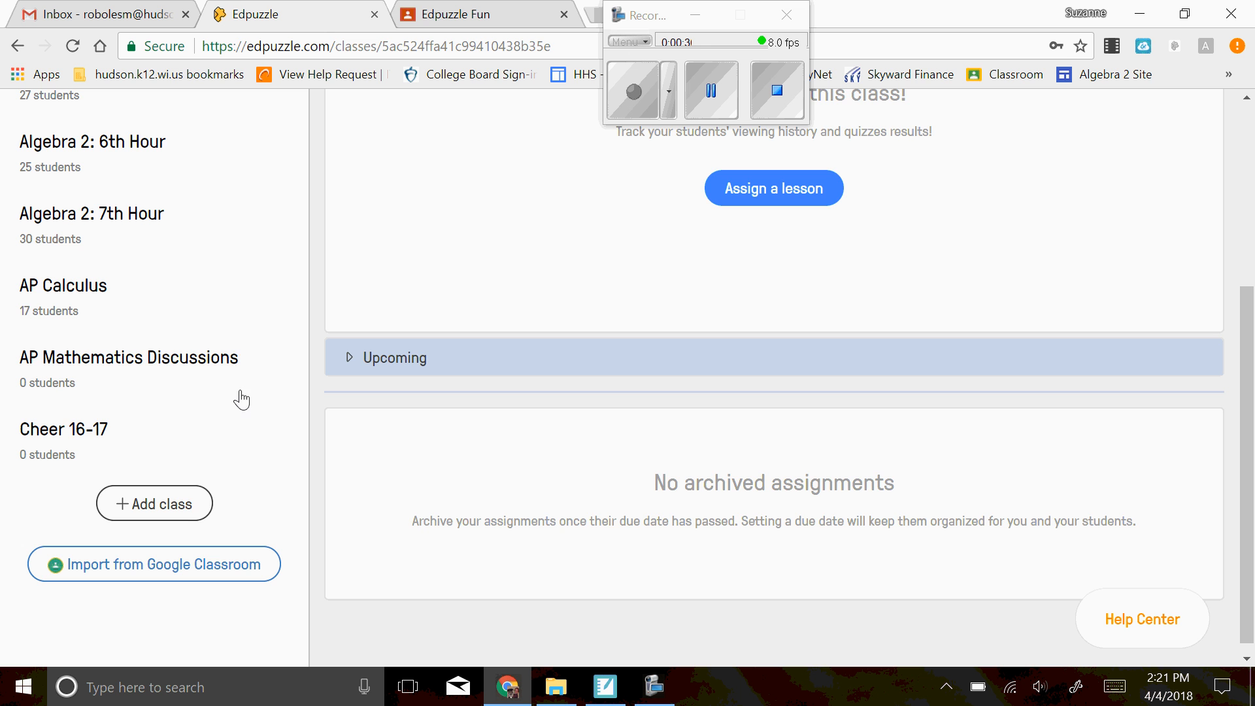
scroll(242, 400, "up", 5)
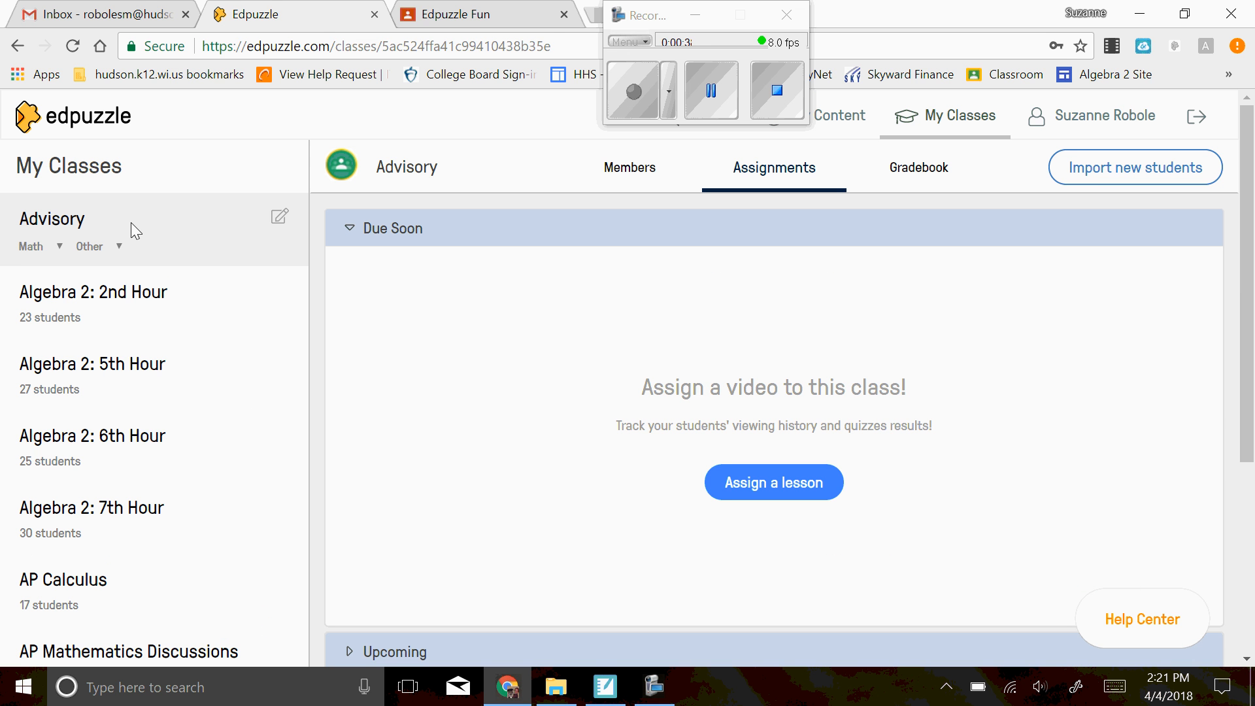
left_click(162, 437)
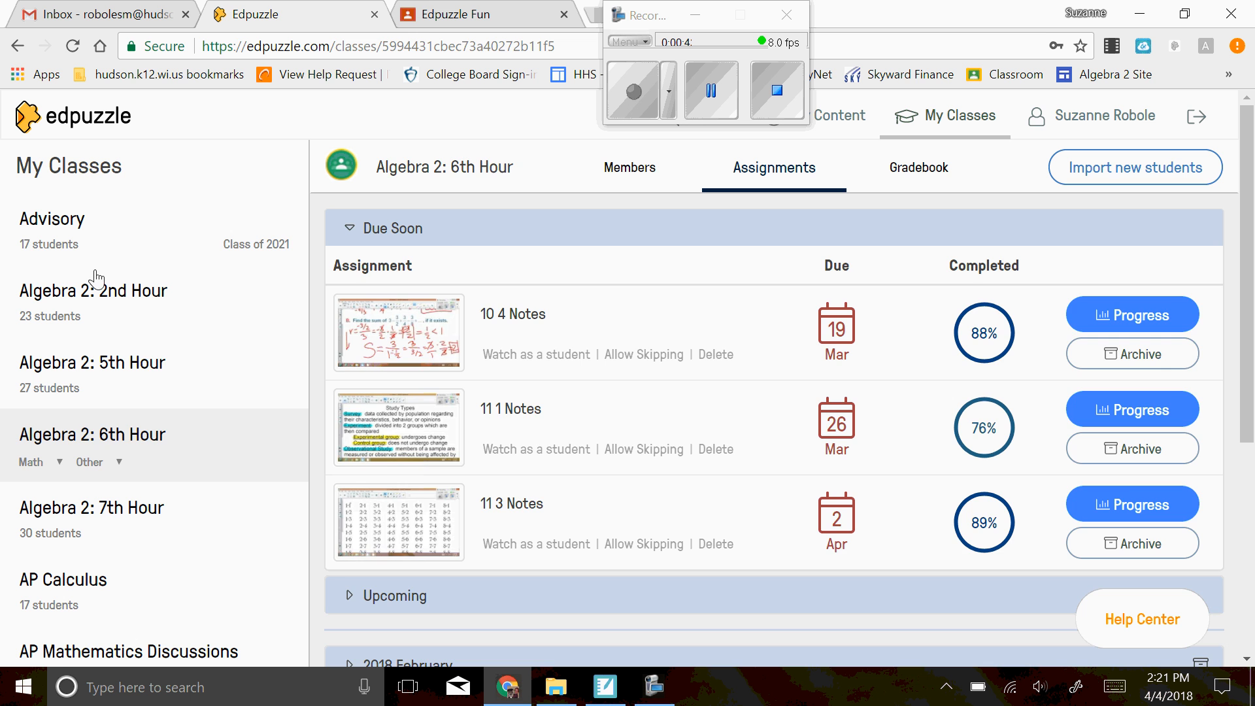
left_click(92, 225)
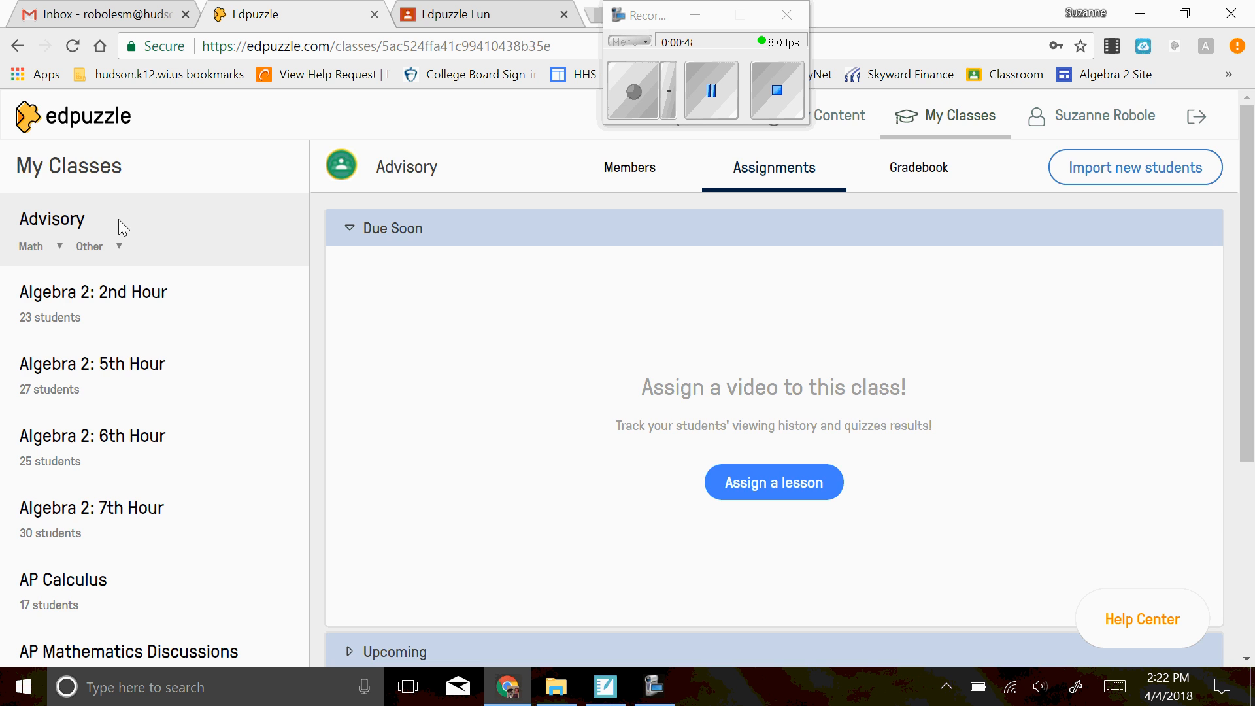
Import the Edpuzzle Fun course from Google Classroom as a class.
scroll(115, 268, "down", 3)
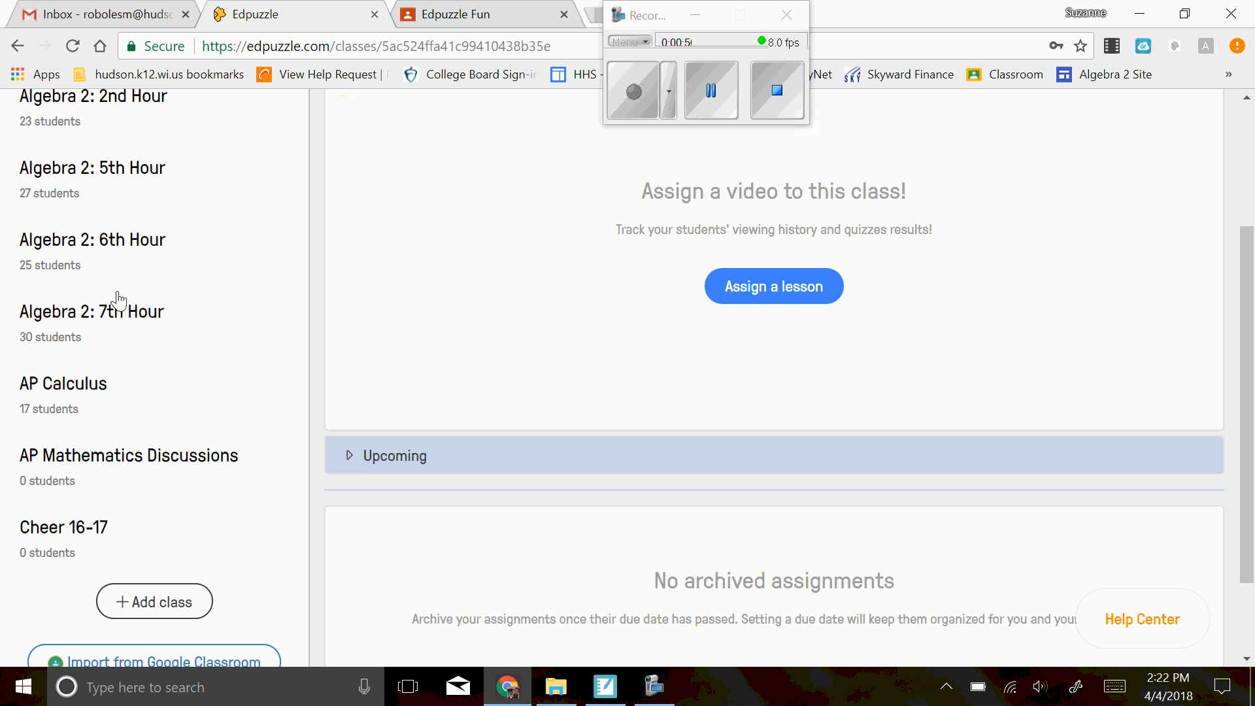
scroll(186, 356, "down", 2)
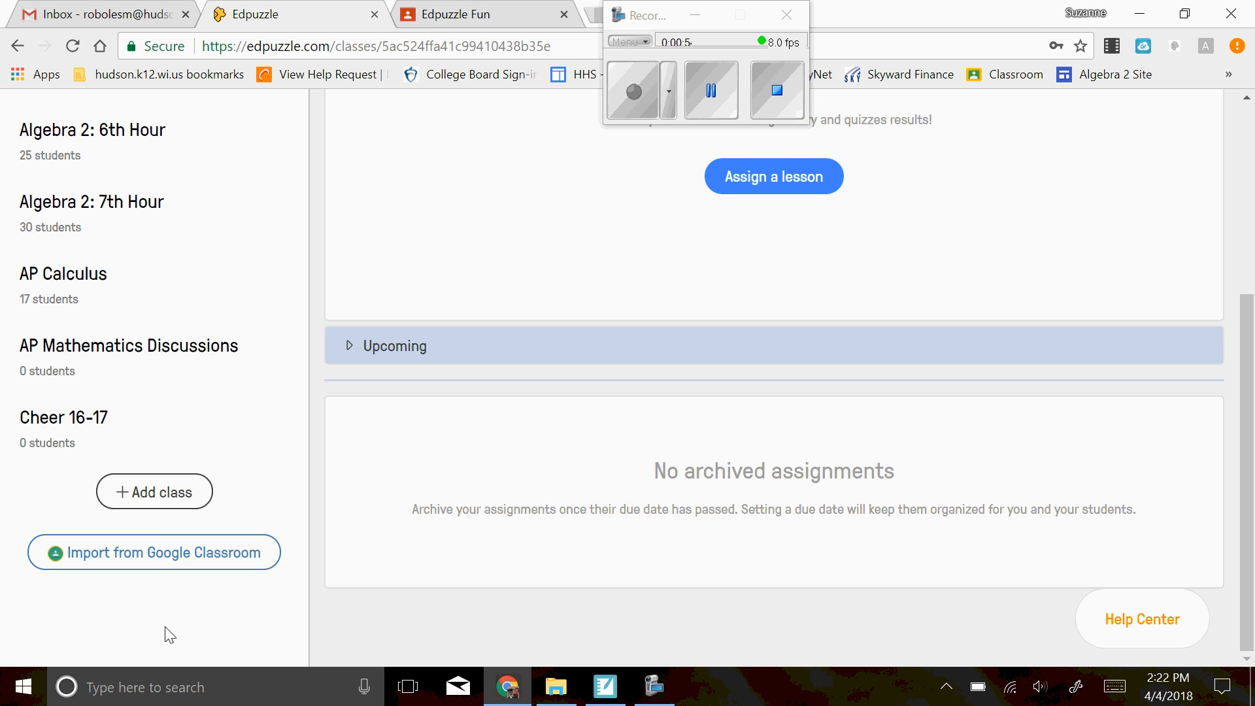
left_click(157, 556)
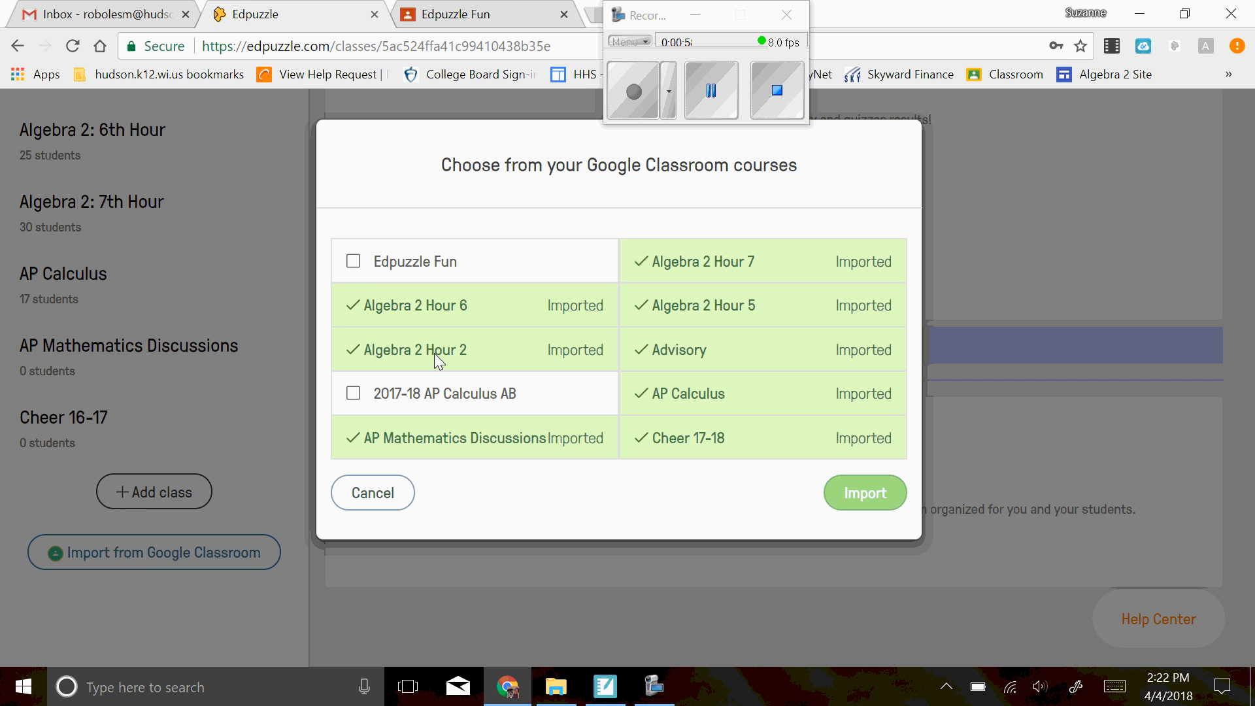
left_click(353, 263)
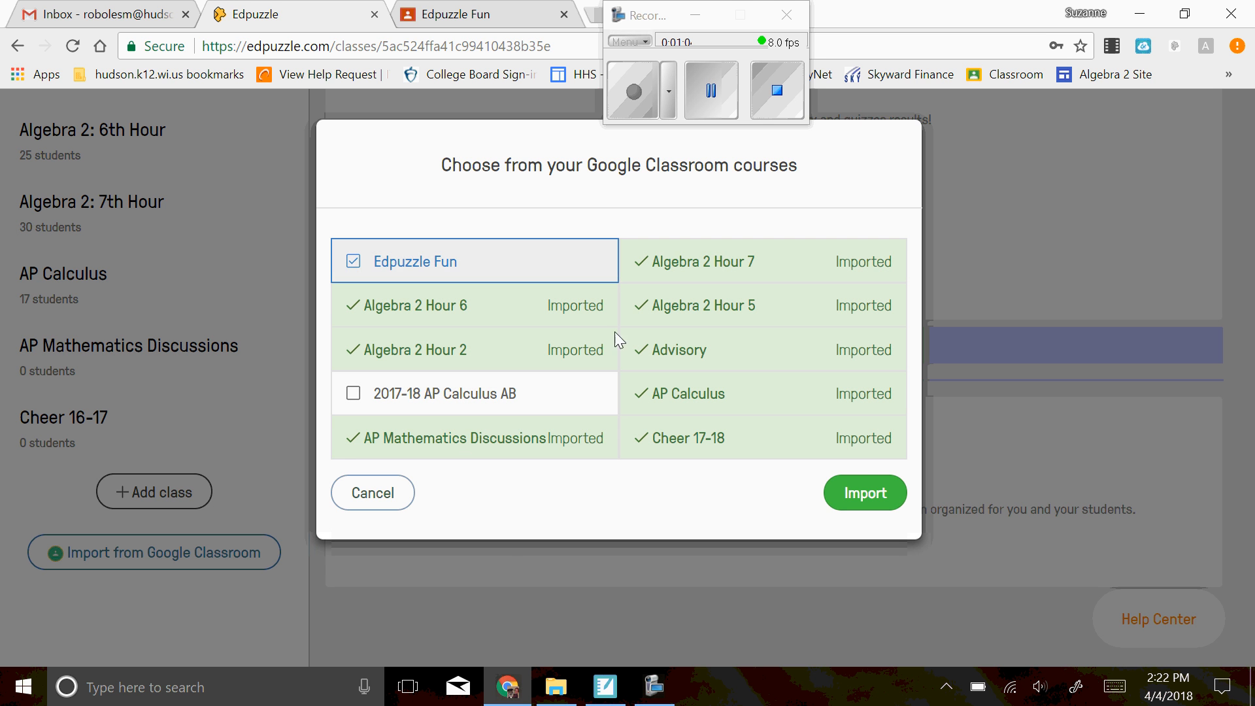
left_click(863, 490)
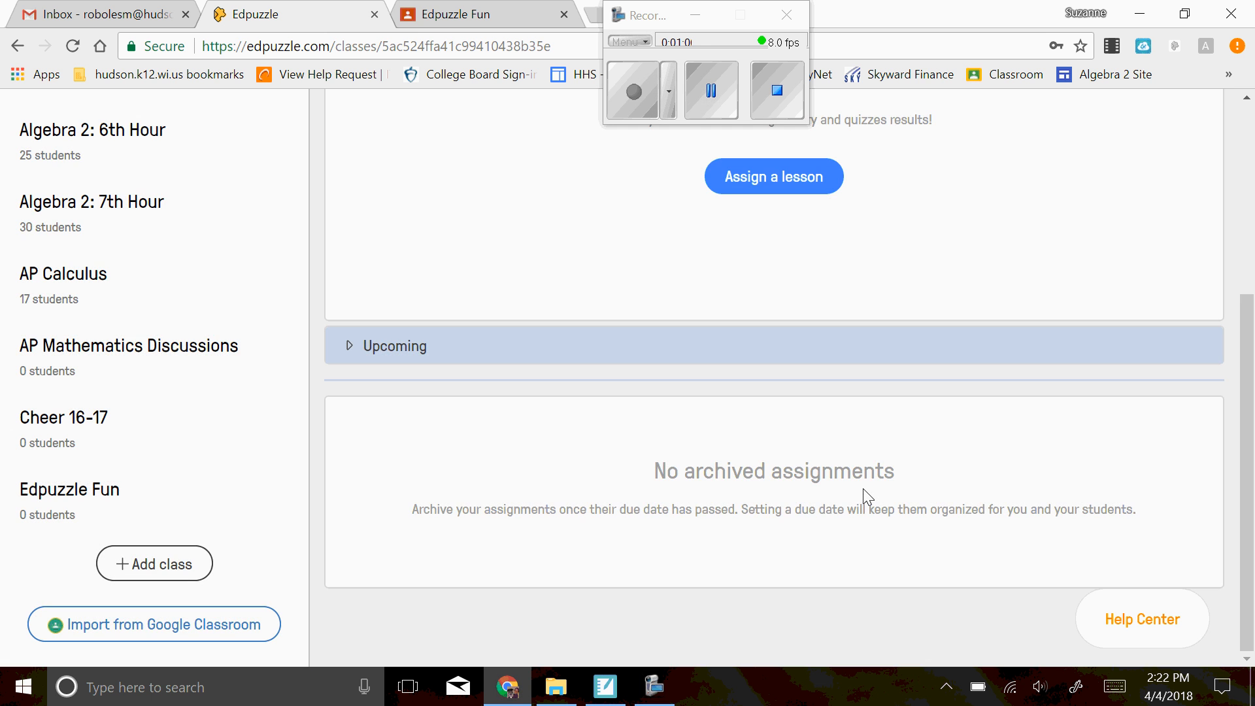
View the member list of the Advisory class and that of the Edpuzzle Fun class.
scroll(588, 425, "up", 5)
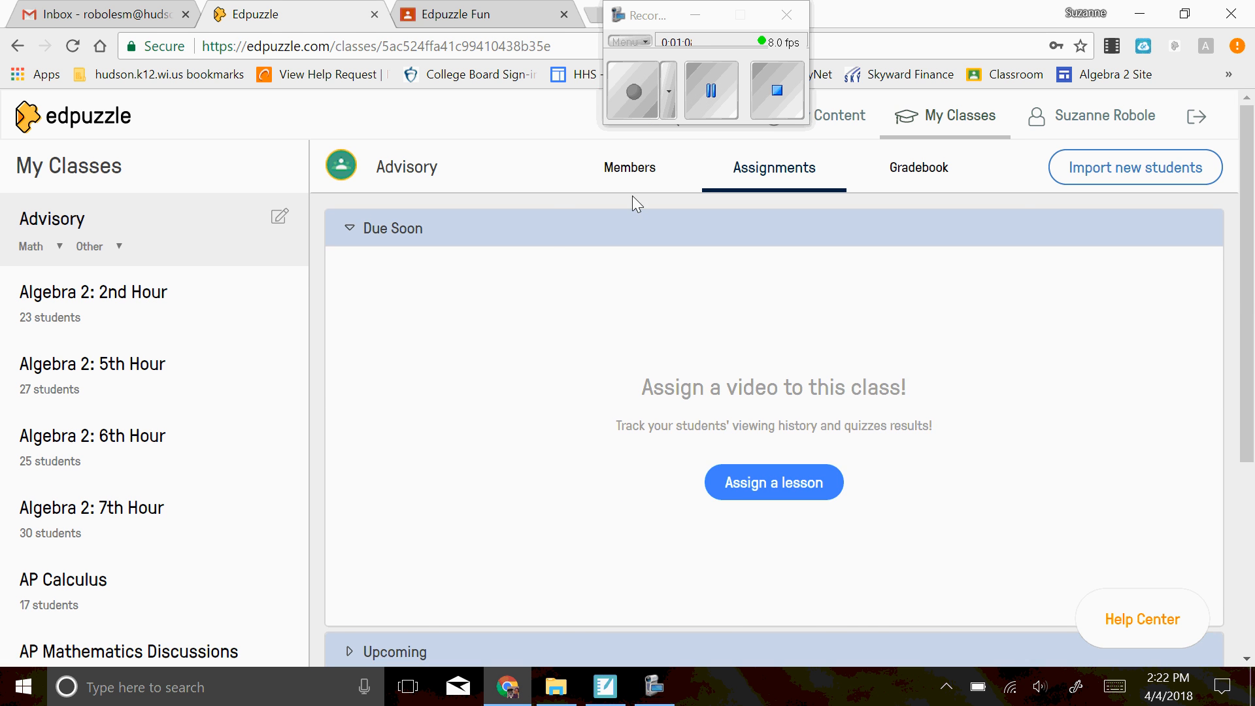
left_click(629, 171)
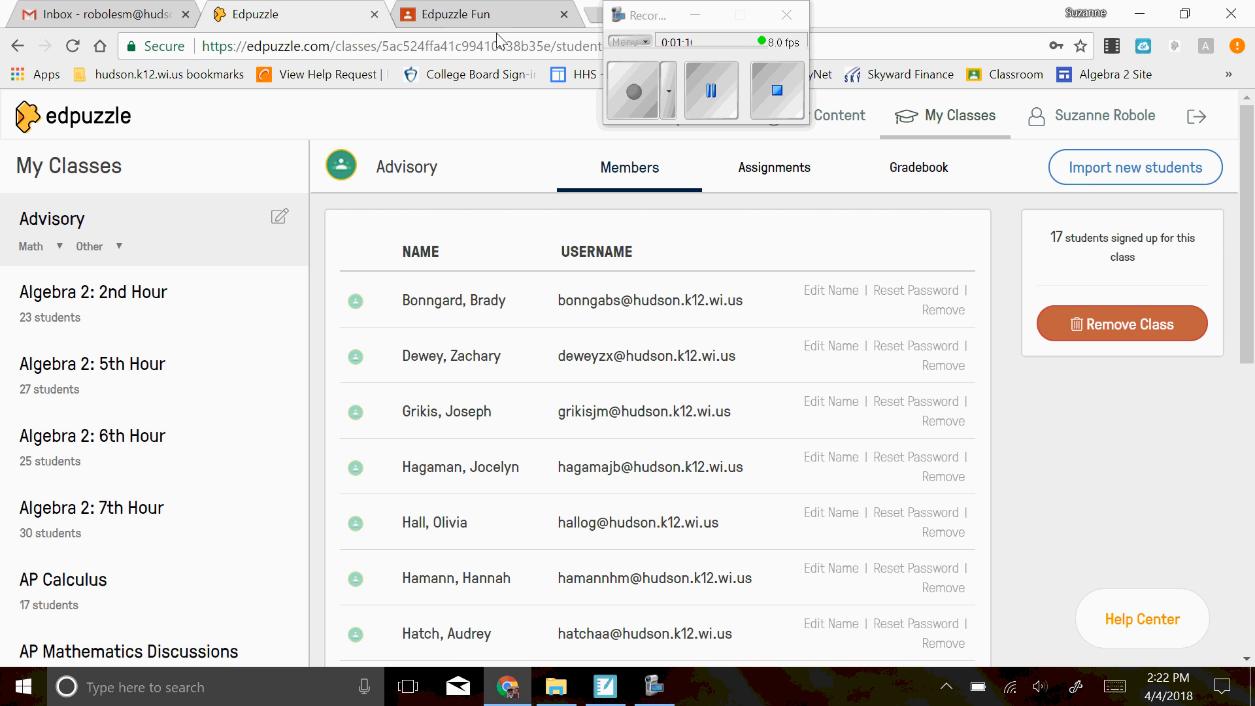
scroll(121, 423, "down", 3)
left_click(106, 603)
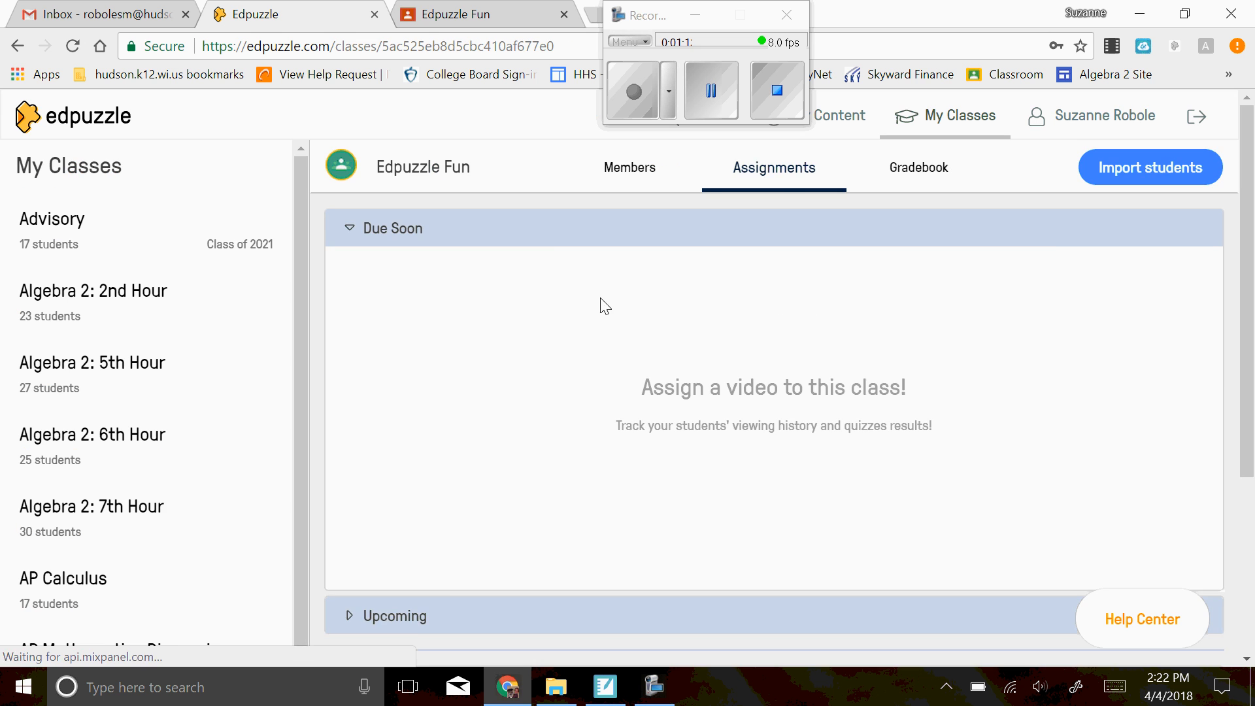
left_click(623, 194)
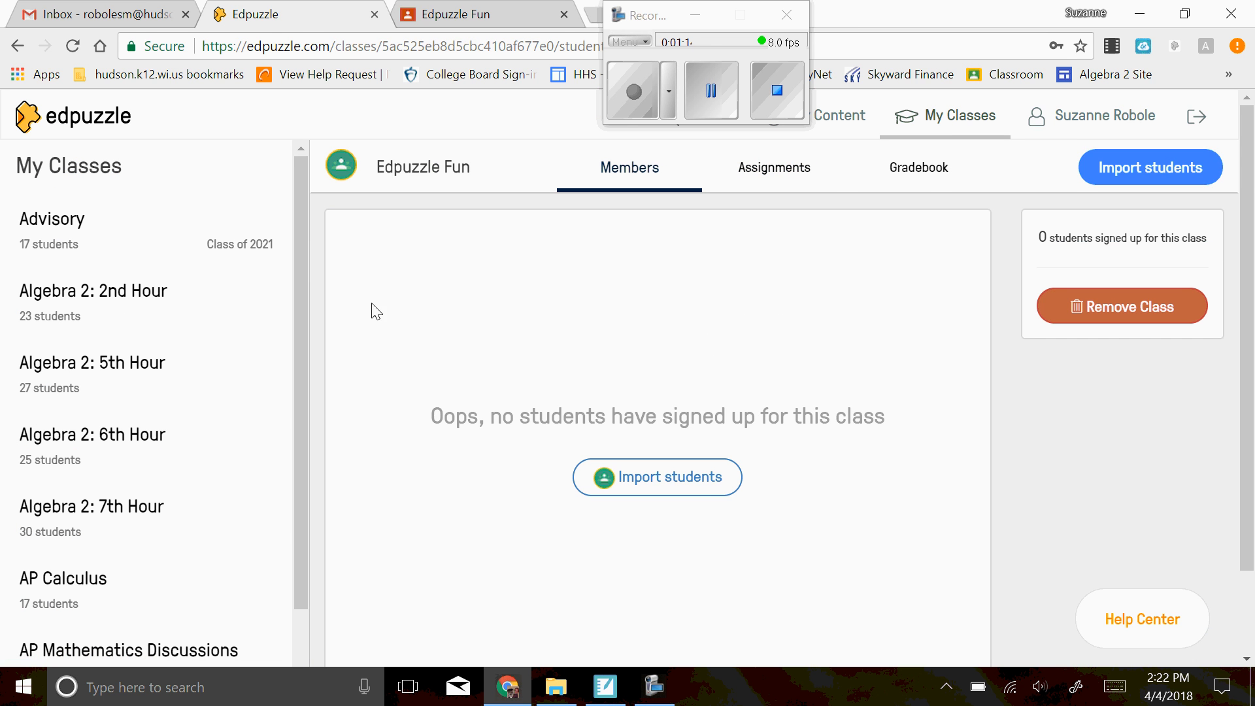
Go back to the Advisory class, review its full member list and return to its assignments.
left_click(44, 233)
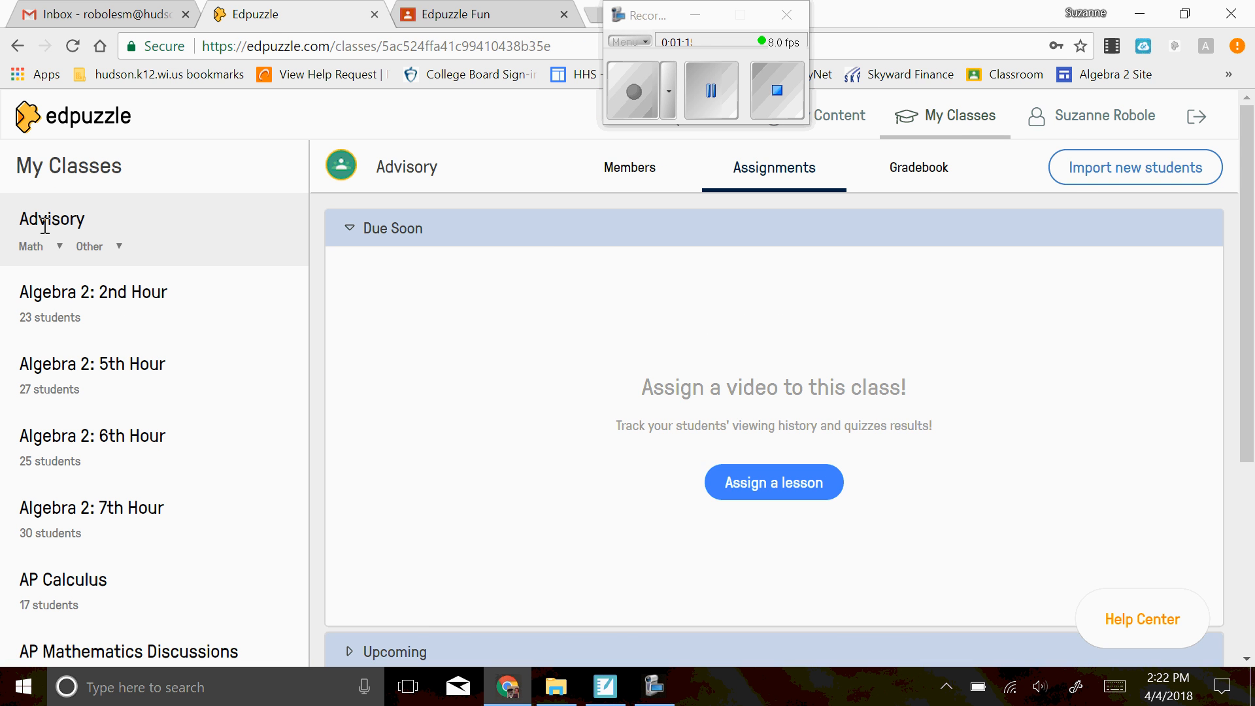
left_click(634, 174)
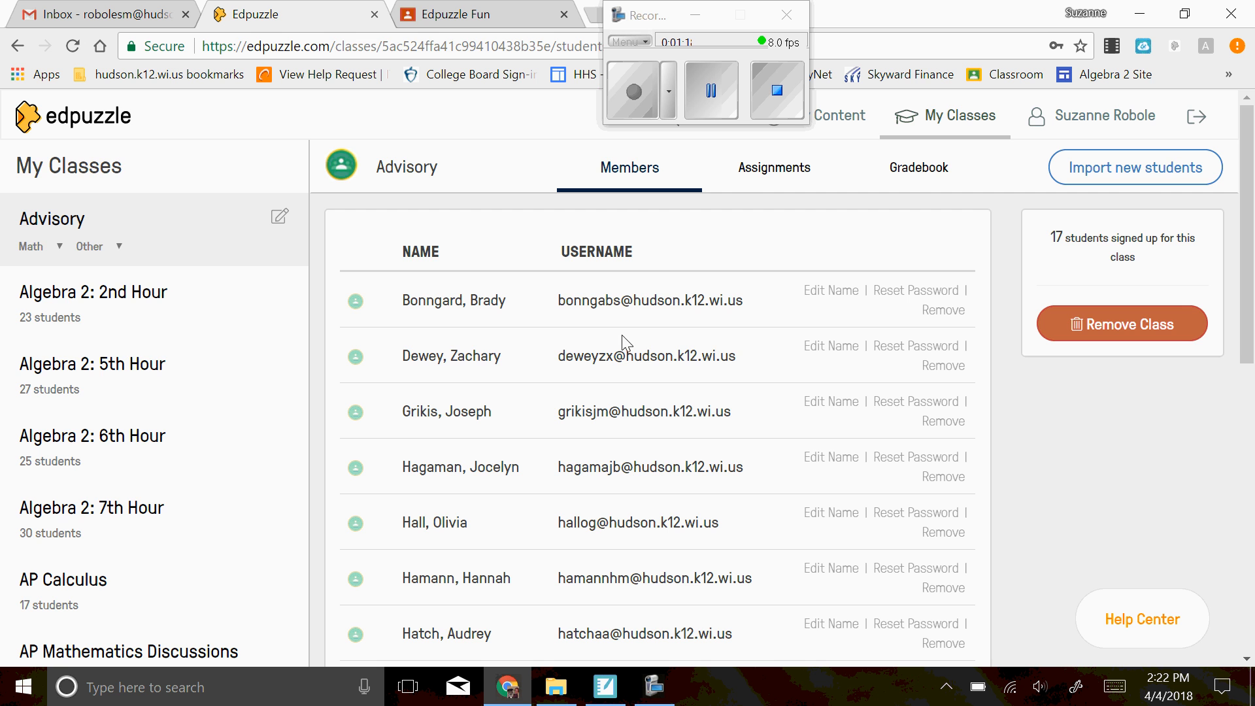
scroll(602, 347, "down", 10)
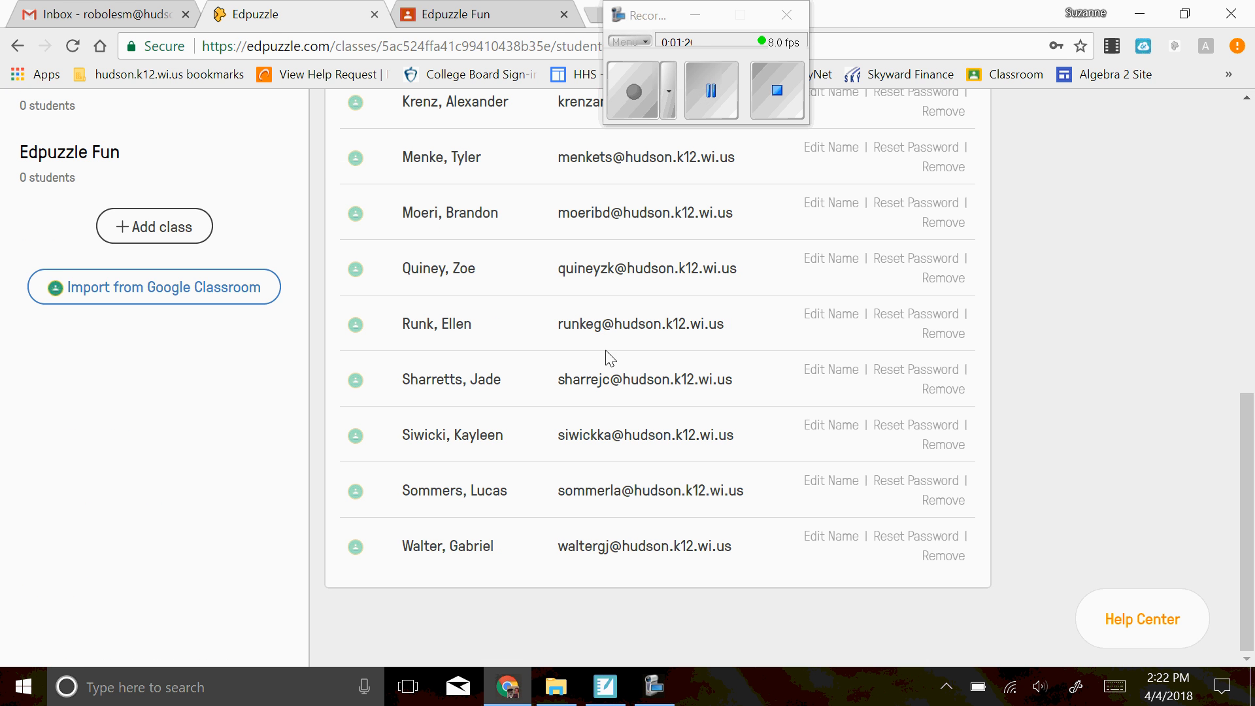
scroll(612, 457, "up", 10)
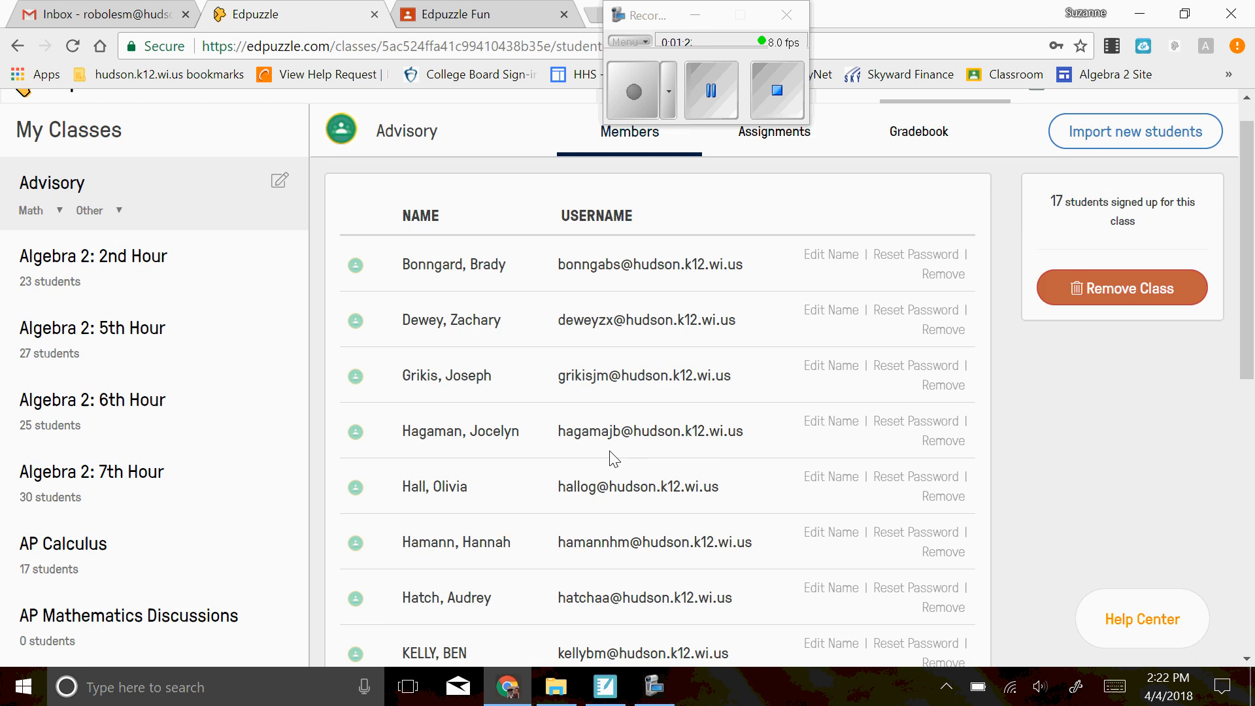
left_click(801, 174)
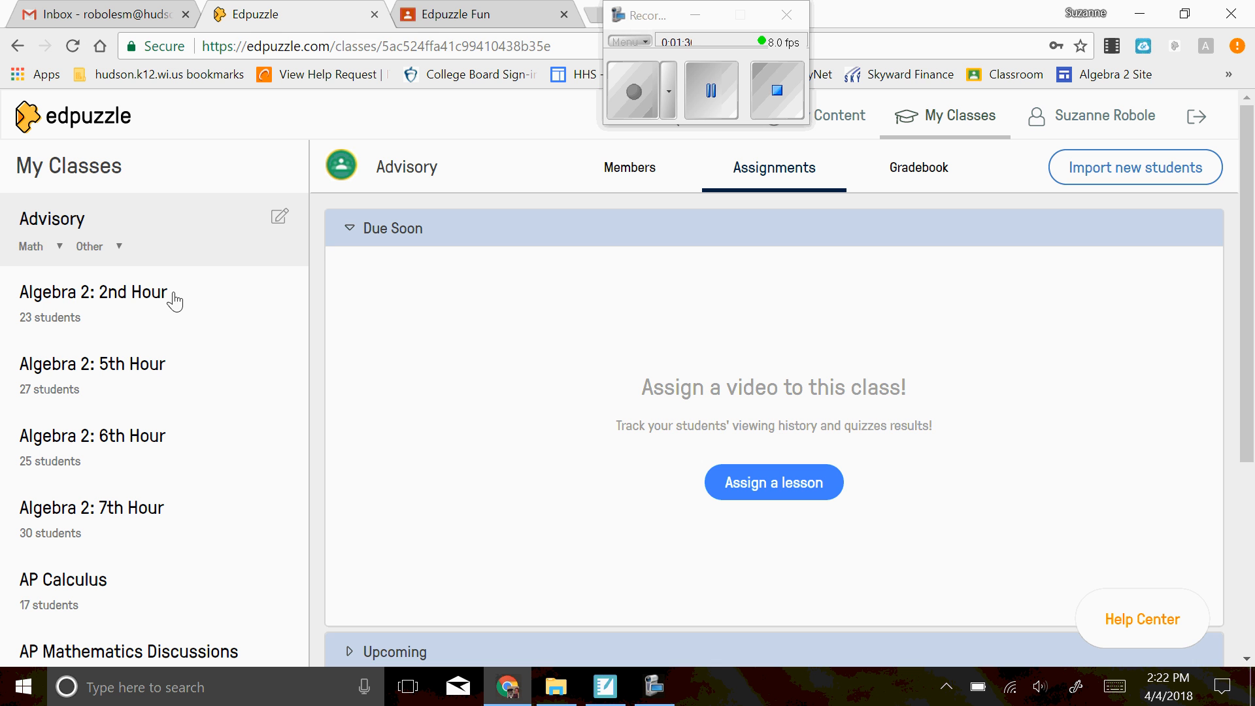
Open the AP Calculus class, review its full member list and return to its assignments.
left_click(92, 604)
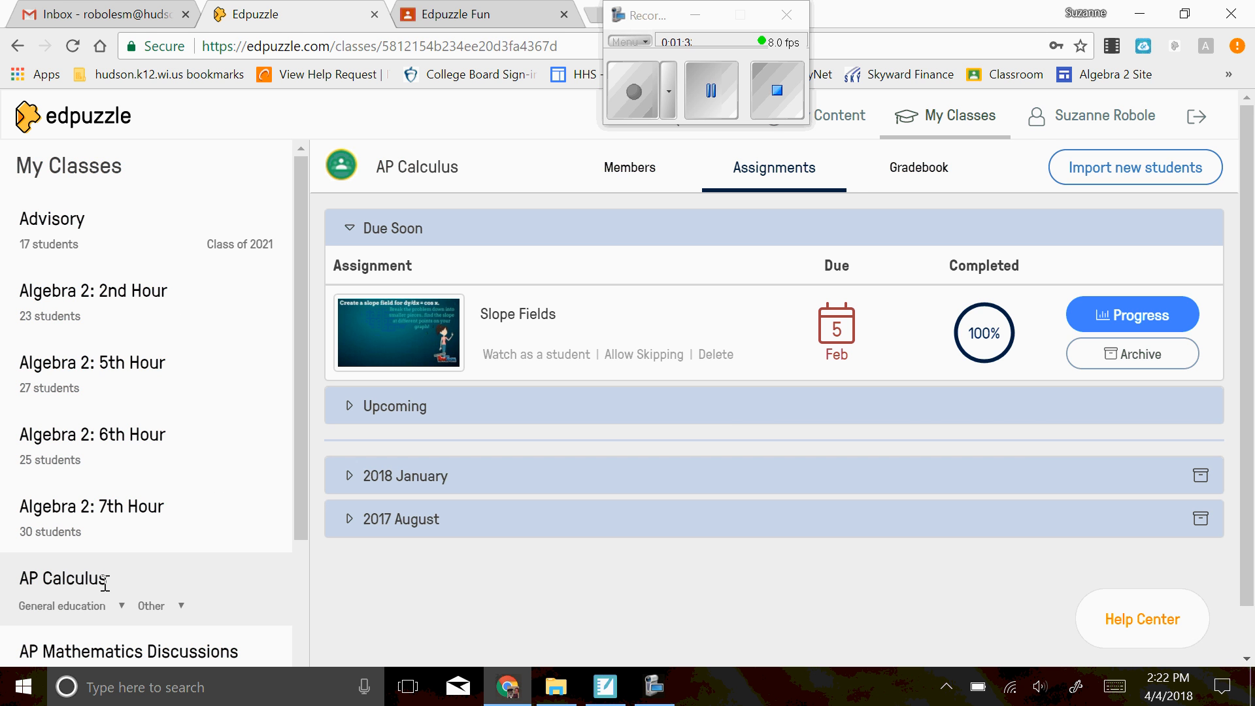
left_click(628, 183)
scroll(732, 395, "down", 1)
scroll(706, 406, "down", 10)
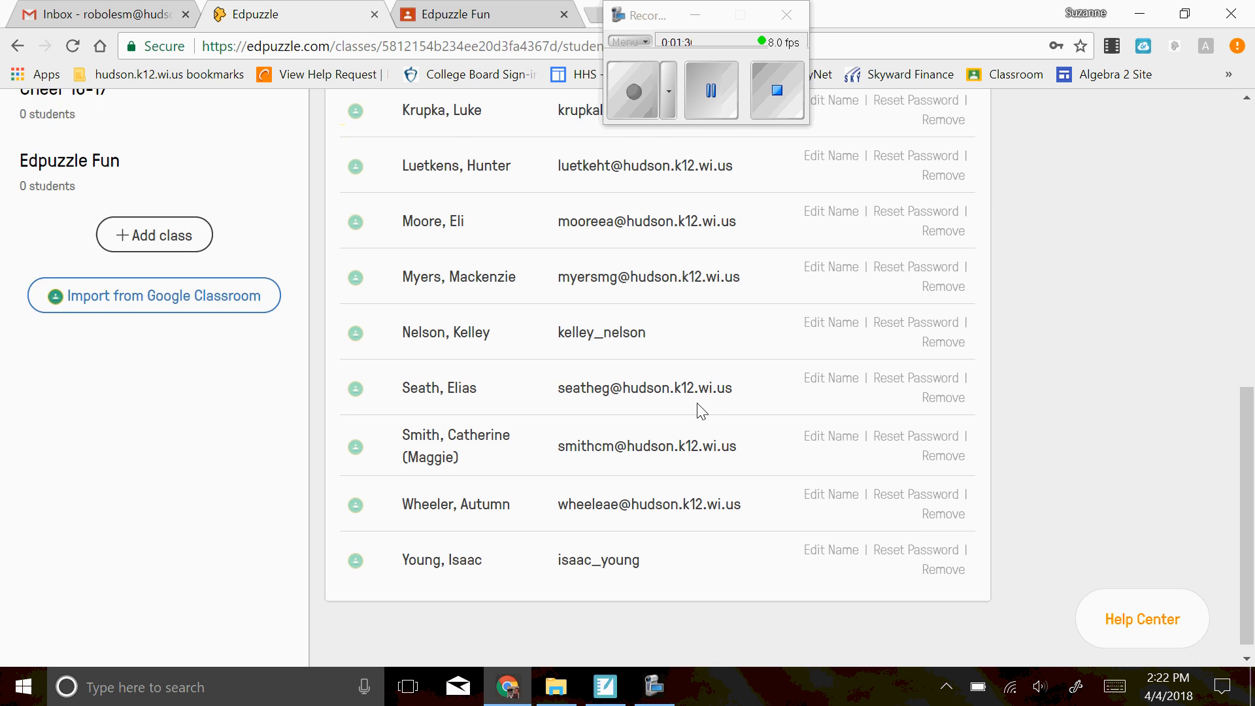
scroll(686, 408, "up", 10)
left_click(786, 178)
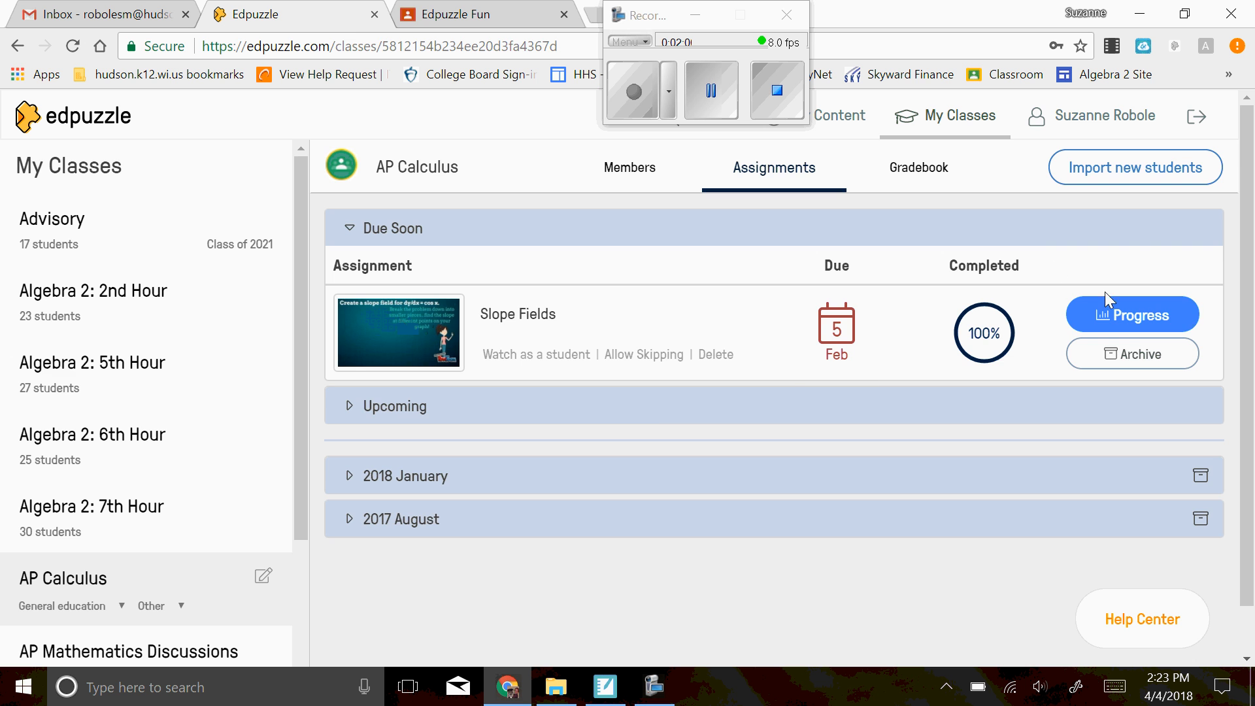
Open the progress report of the Slope Fields assignment and check the per-question results before returning to the student results.
left_click(1139, 319)
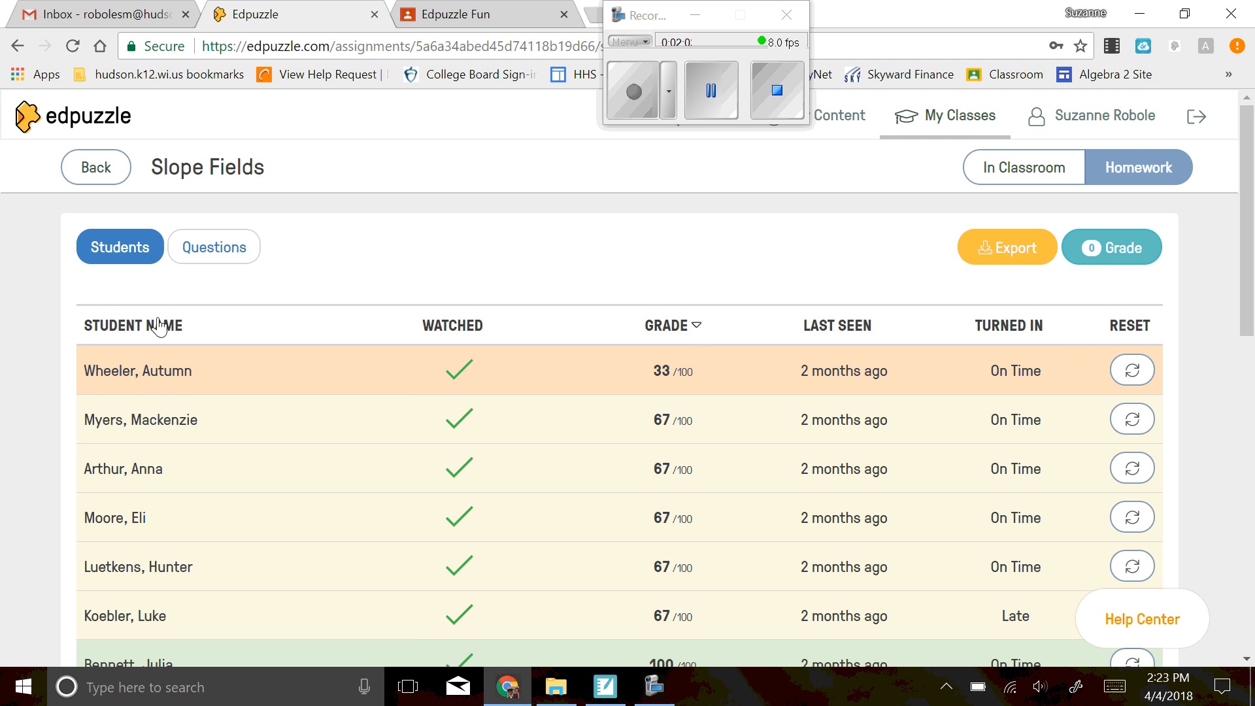
left_click(206, 248)
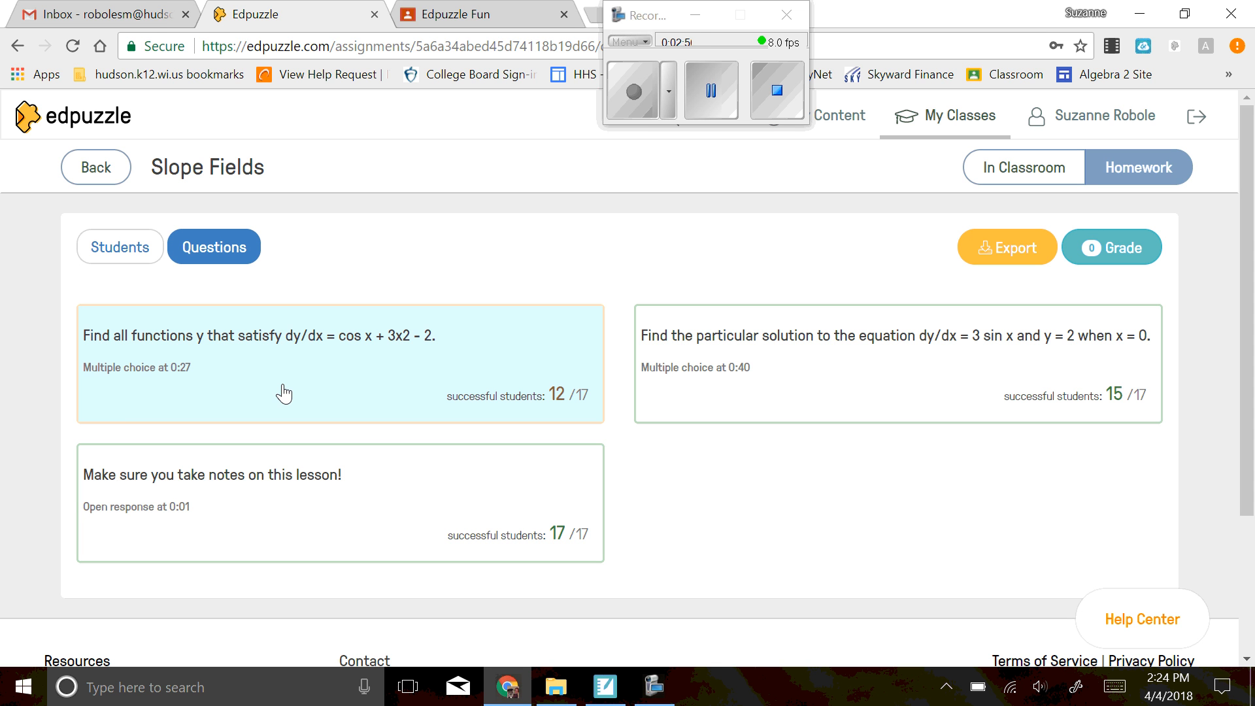
left_click(144, 260)
Open the last listed student's Slope Fields progress and review the video views and all three quiz answers.
scroll(470, 499, "down", 8)
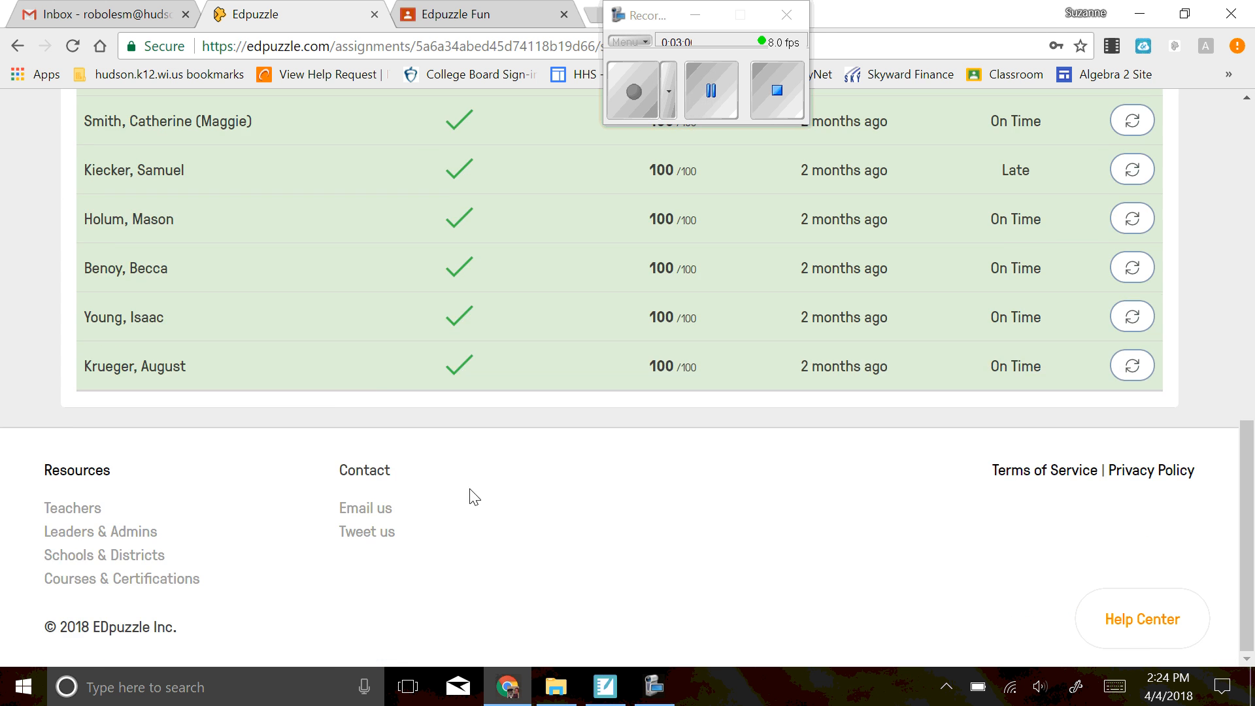
left_click(381, 370)
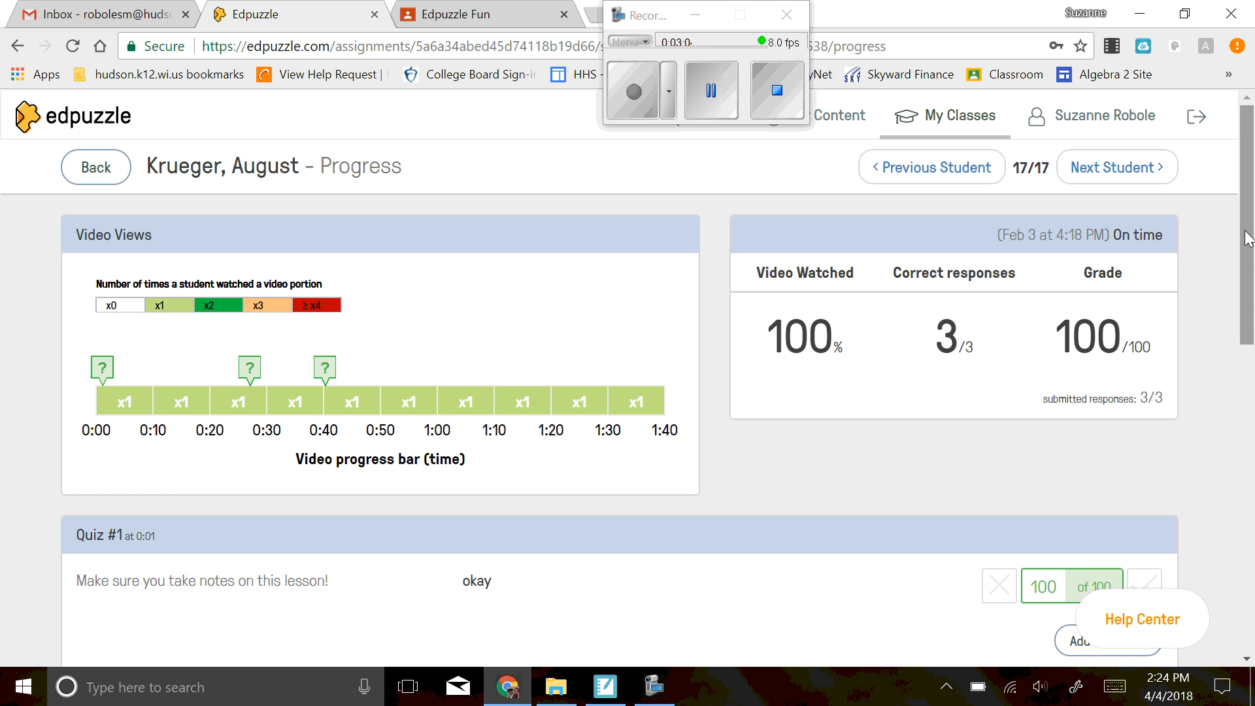
scroll(1246, 239, "down", 1)
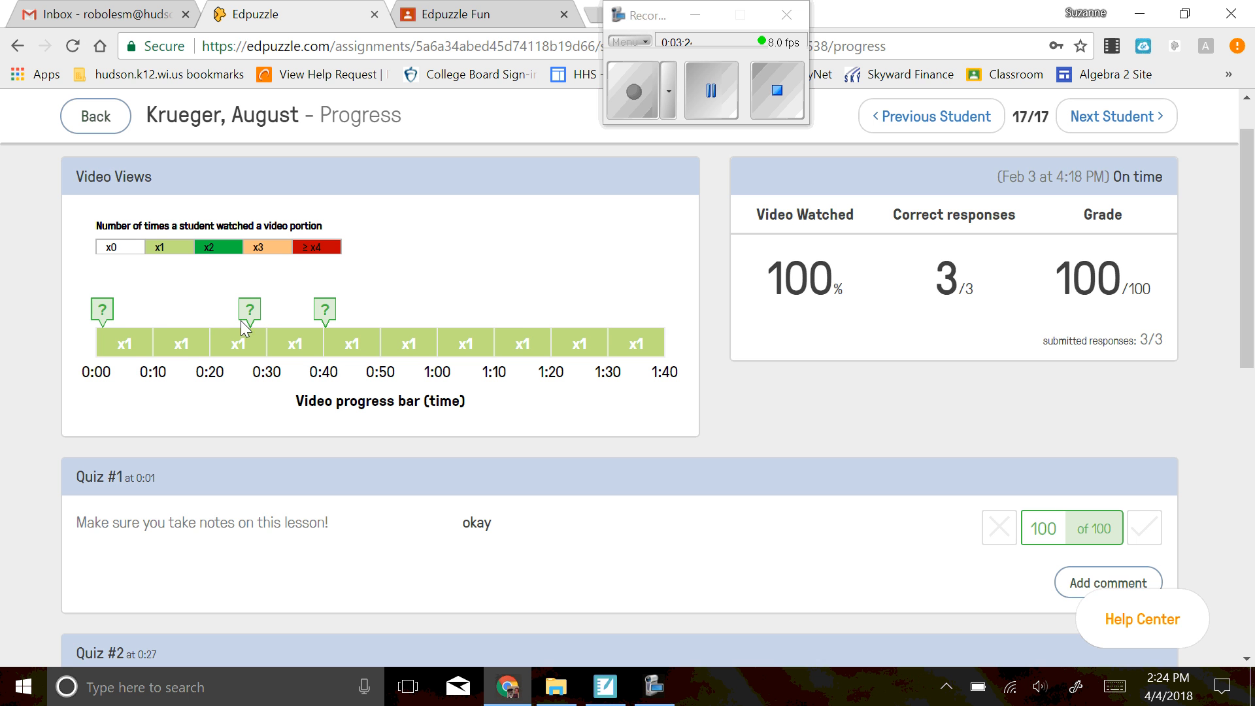
scroll(248, 311, "down", 3)
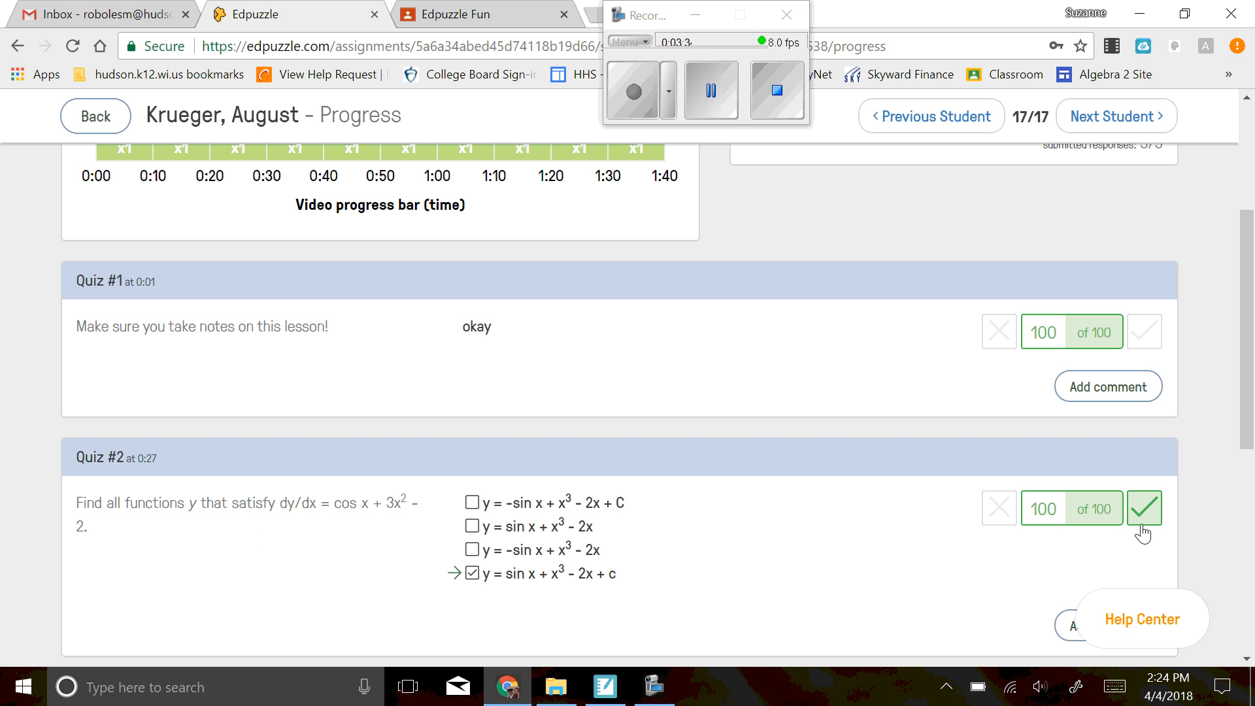
scroll(765, 567, "down", 5)
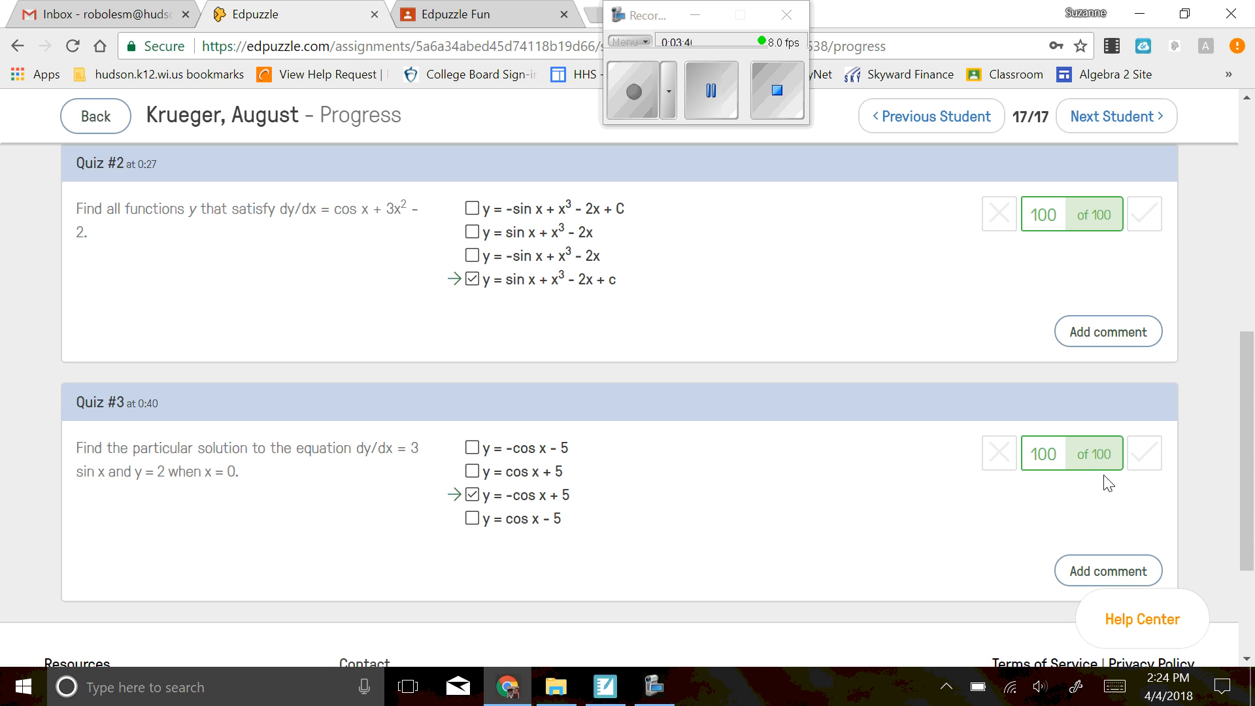
scroll(952, 516, "up", 10)
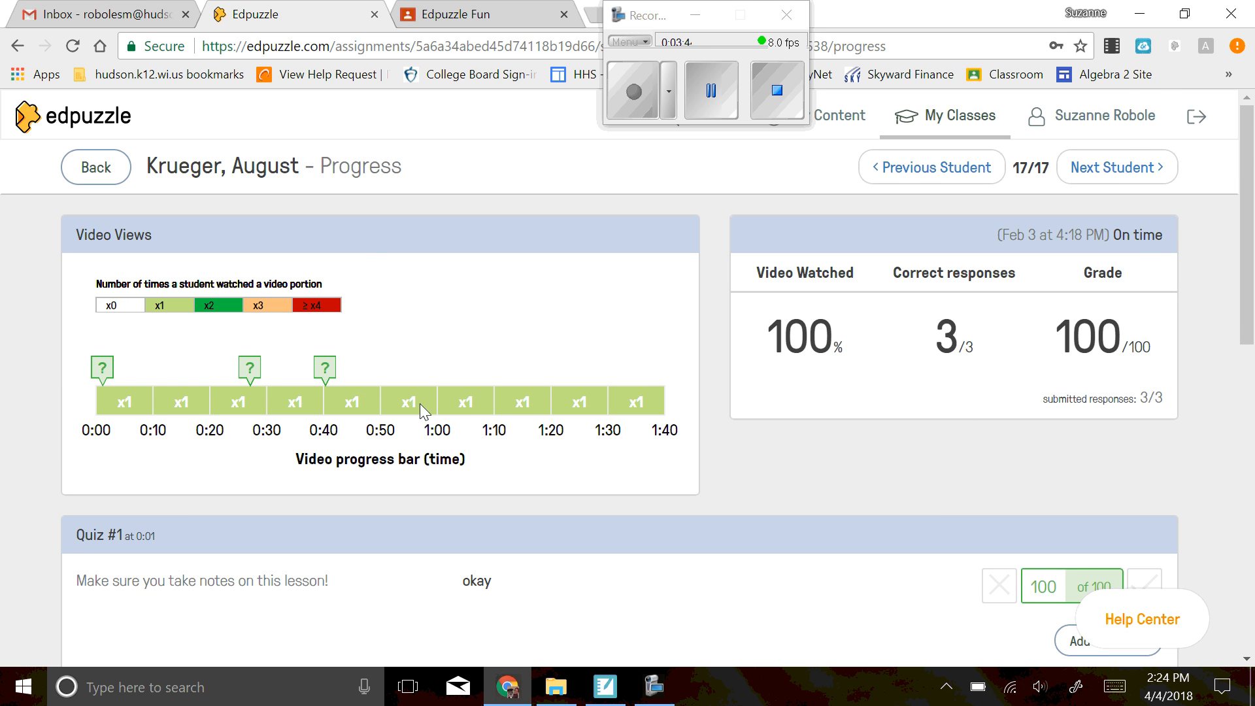
Return to the Slope Fields student results and review the students' grades and turned-in status.
left_click(114, 171)
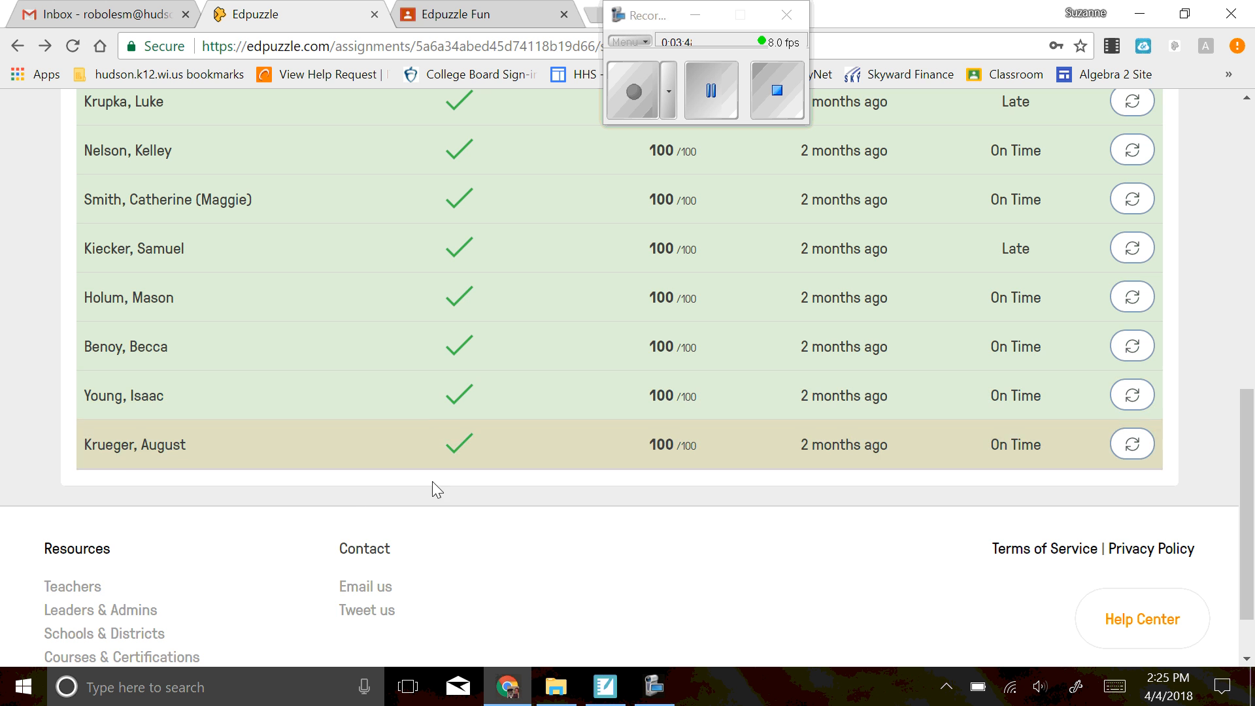
scroll(633, 437, "up", 10)
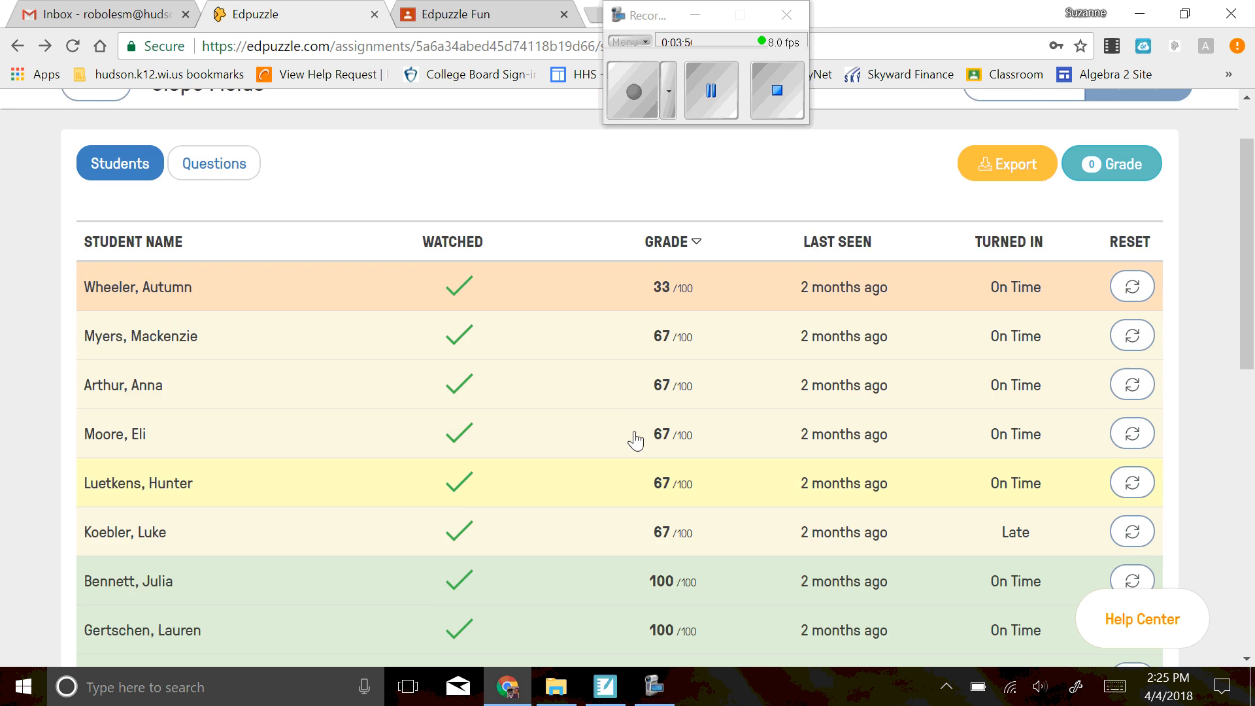
scroll(662, 524, "down", 3)
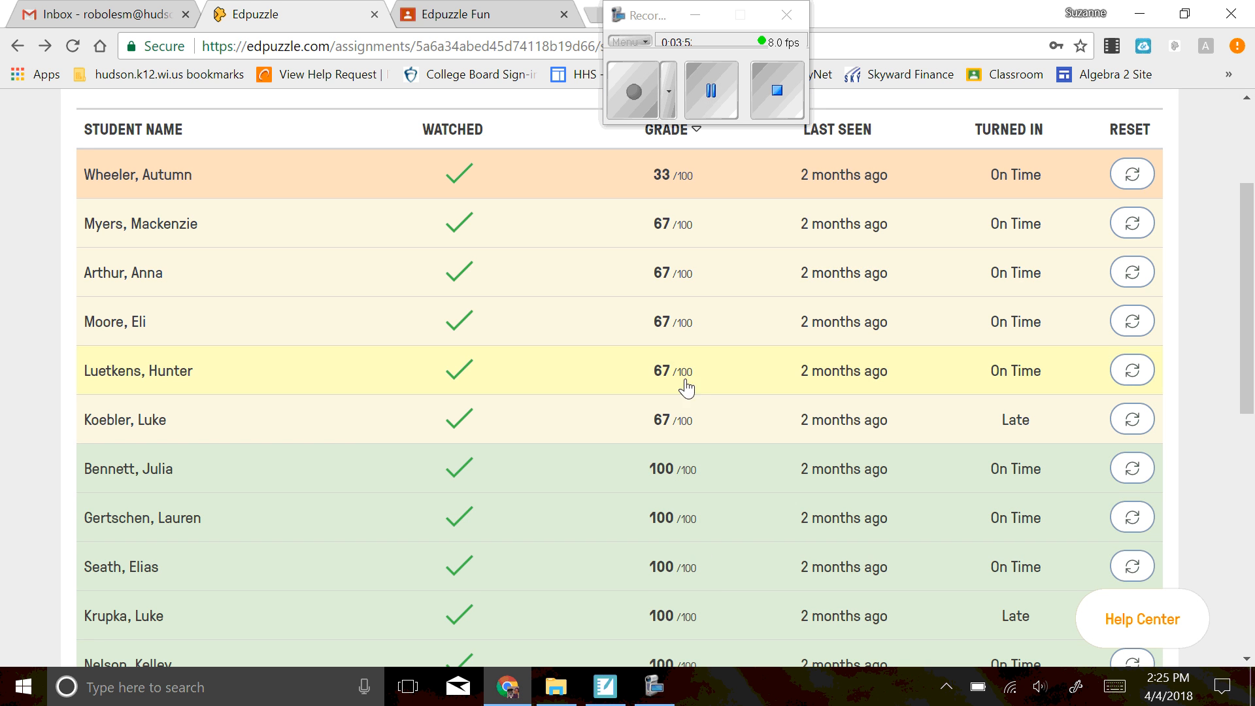
scroll(164, 196, "up", 3)
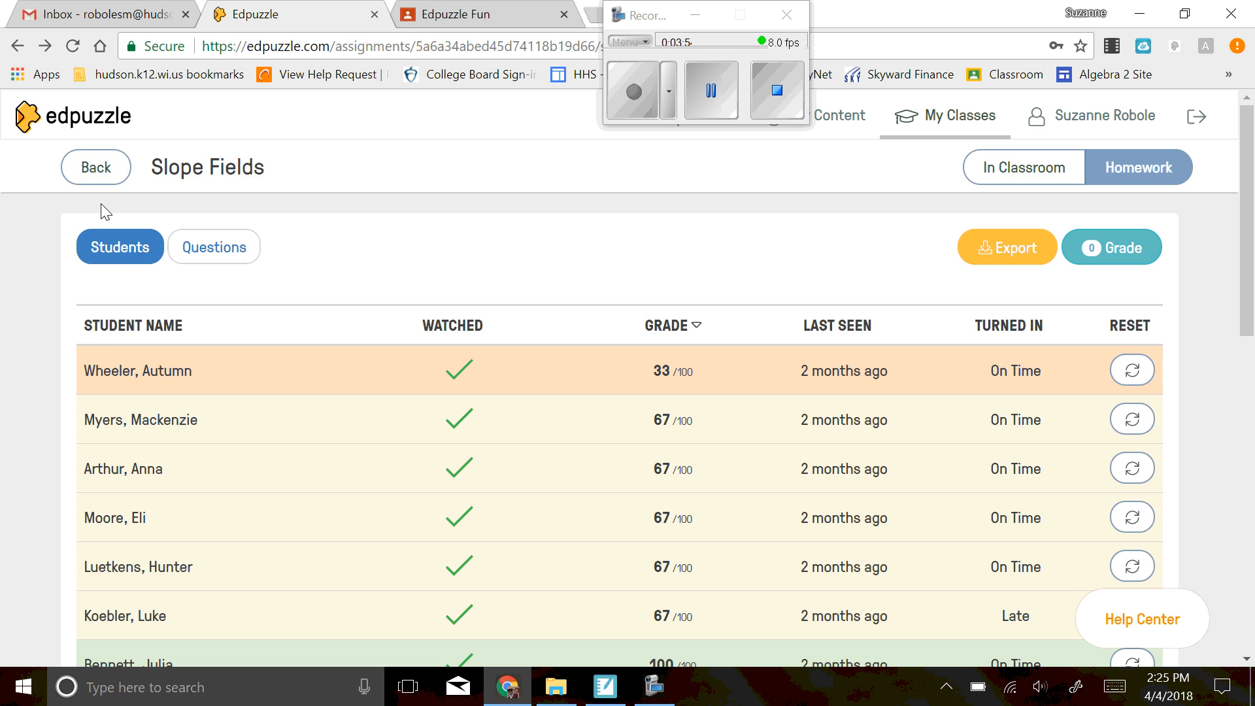
Return to the AP Calculus assignments, open the Algebra 2: 2nd Hour class and review its assignments and the full class list.
left_click(98, 167)
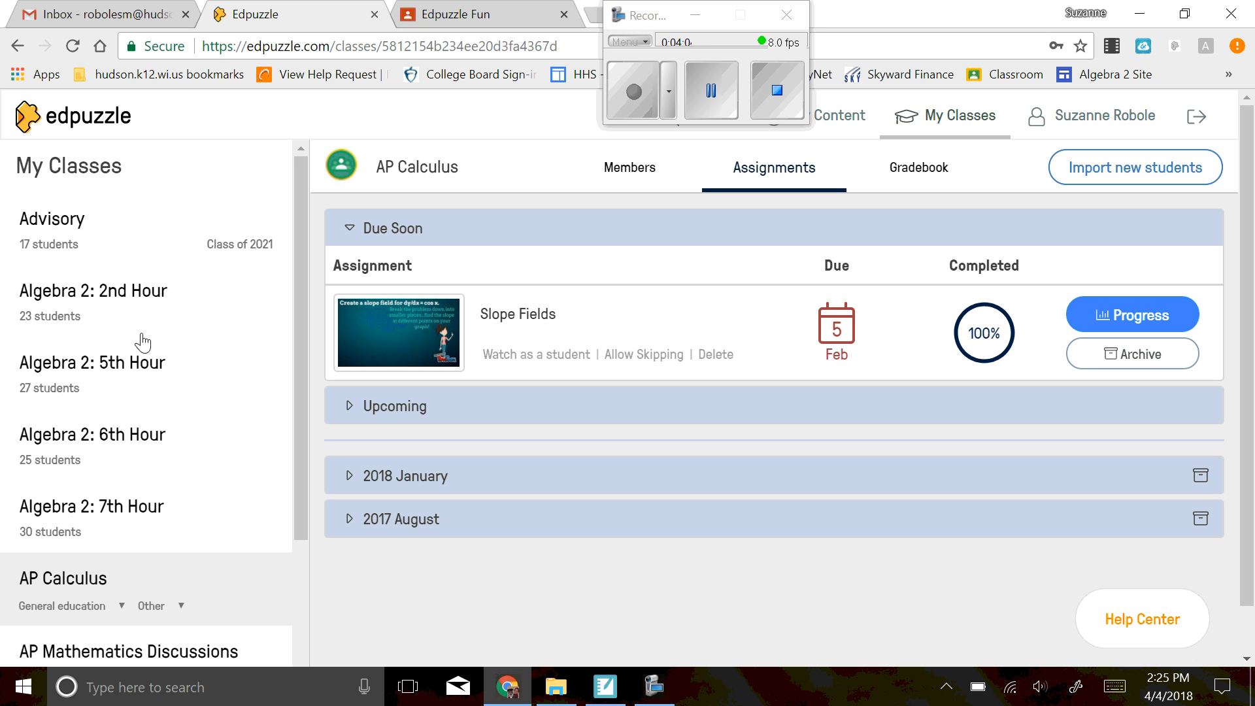
left_click(128, 291)
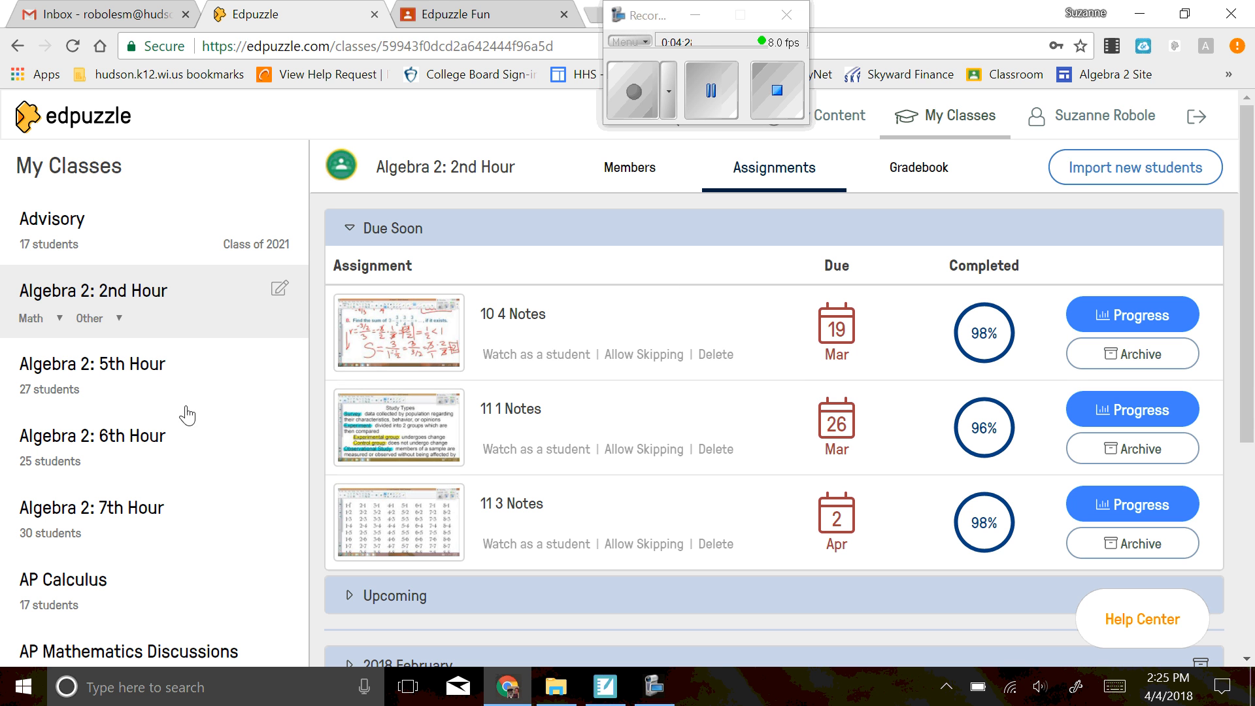
scroll(174, 414, "down", 5)
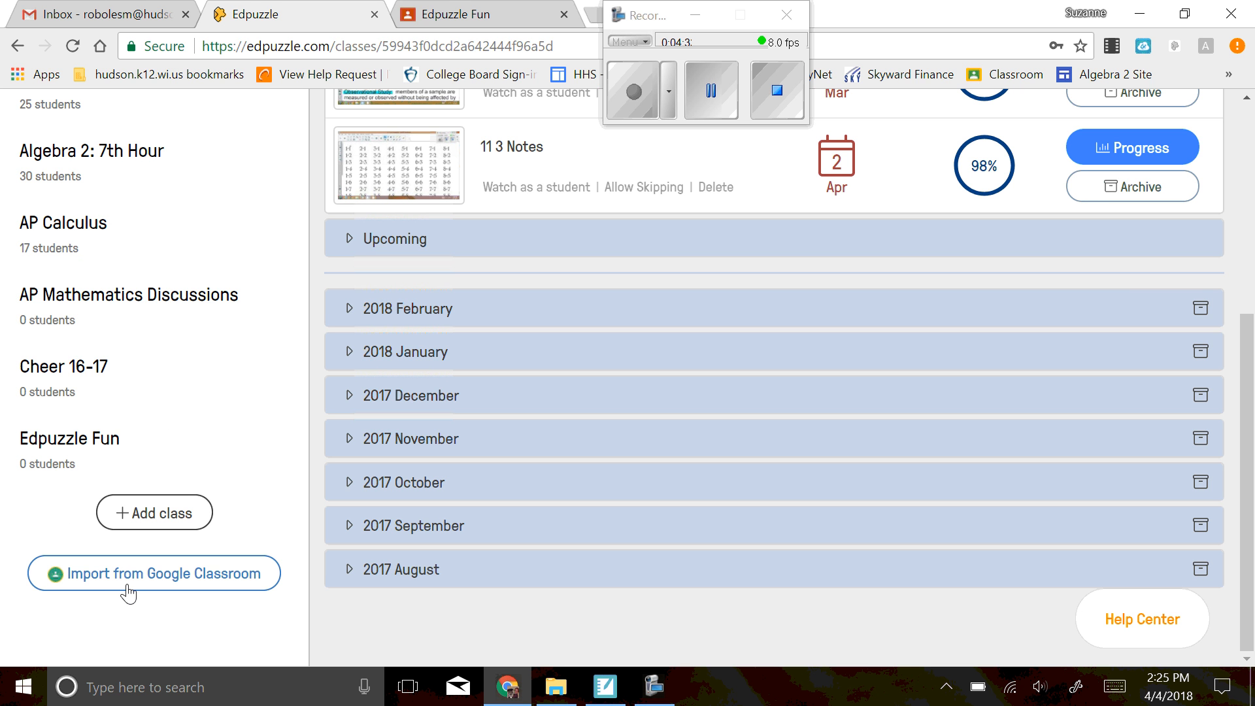
scroll(127, 607, "up", 5)
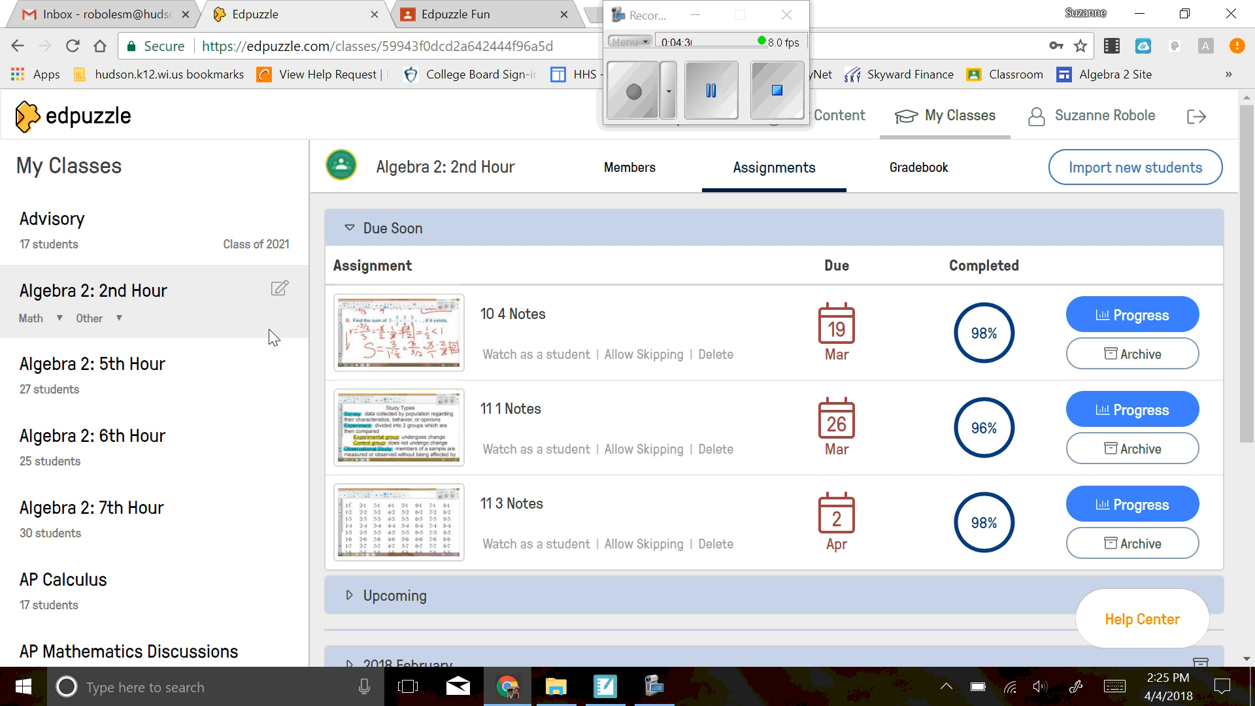
Open the video search page and look through the list of private and public content channels.
left_click_drag(661, 17, 1081, 11)
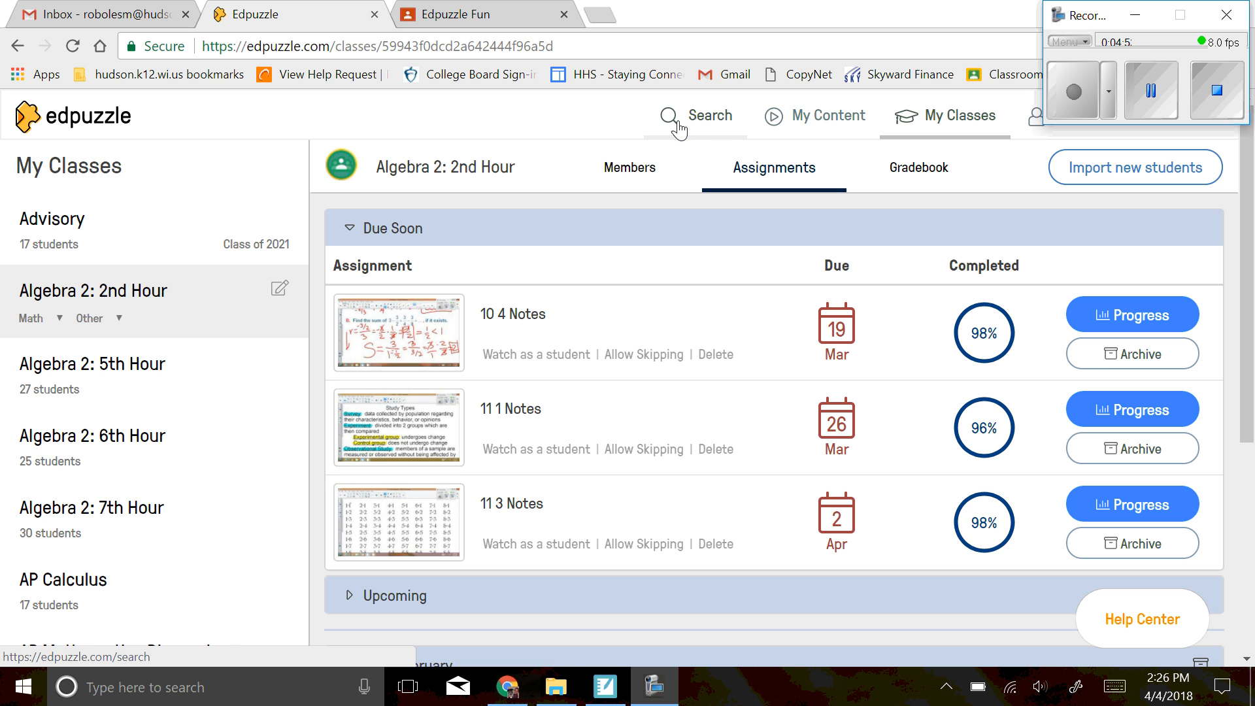
left_click(680, 129)
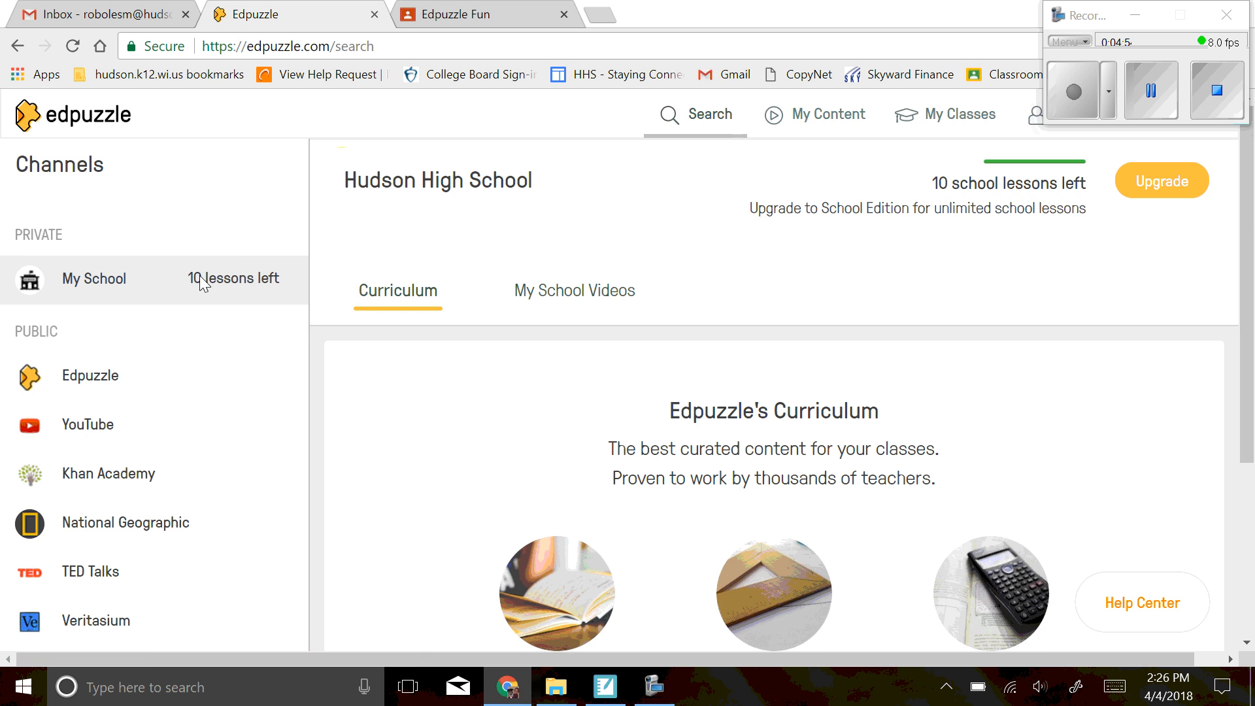
scroll(202, 293, "down", 3)
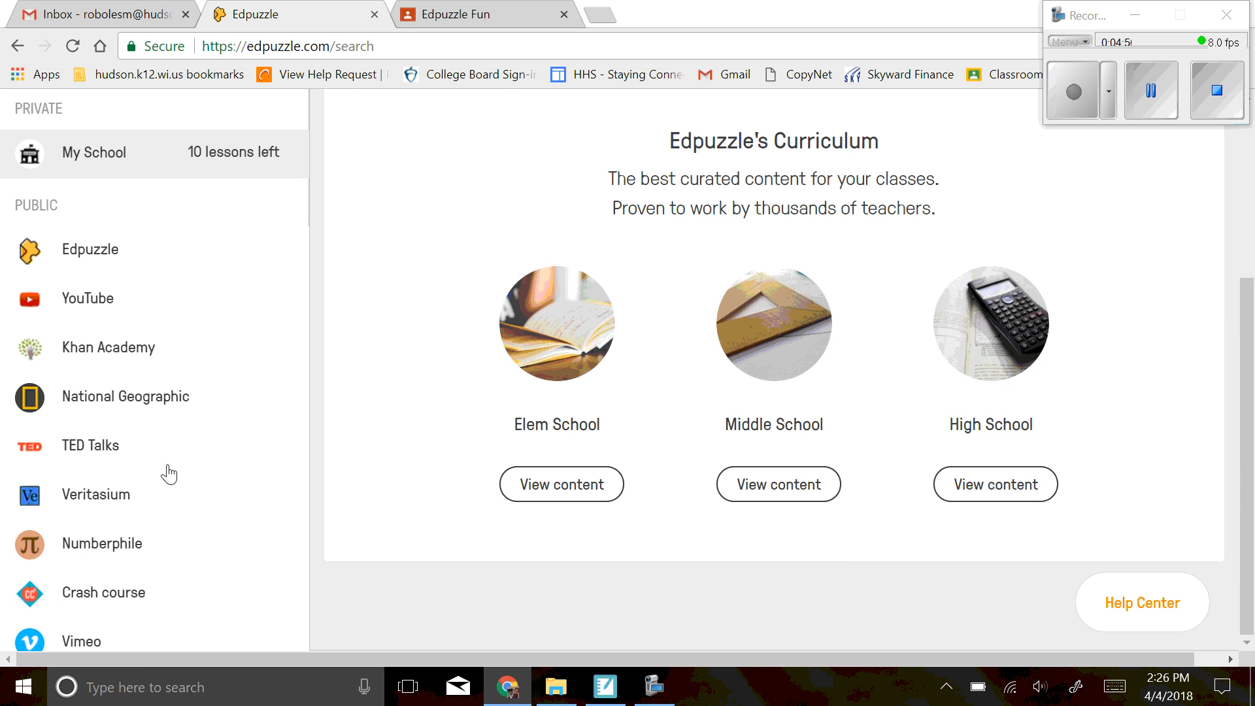
left_click_drag(316, 219, 323, 320)
left_click(228, 397)
left_click_drag(155, 399, 164, 470)
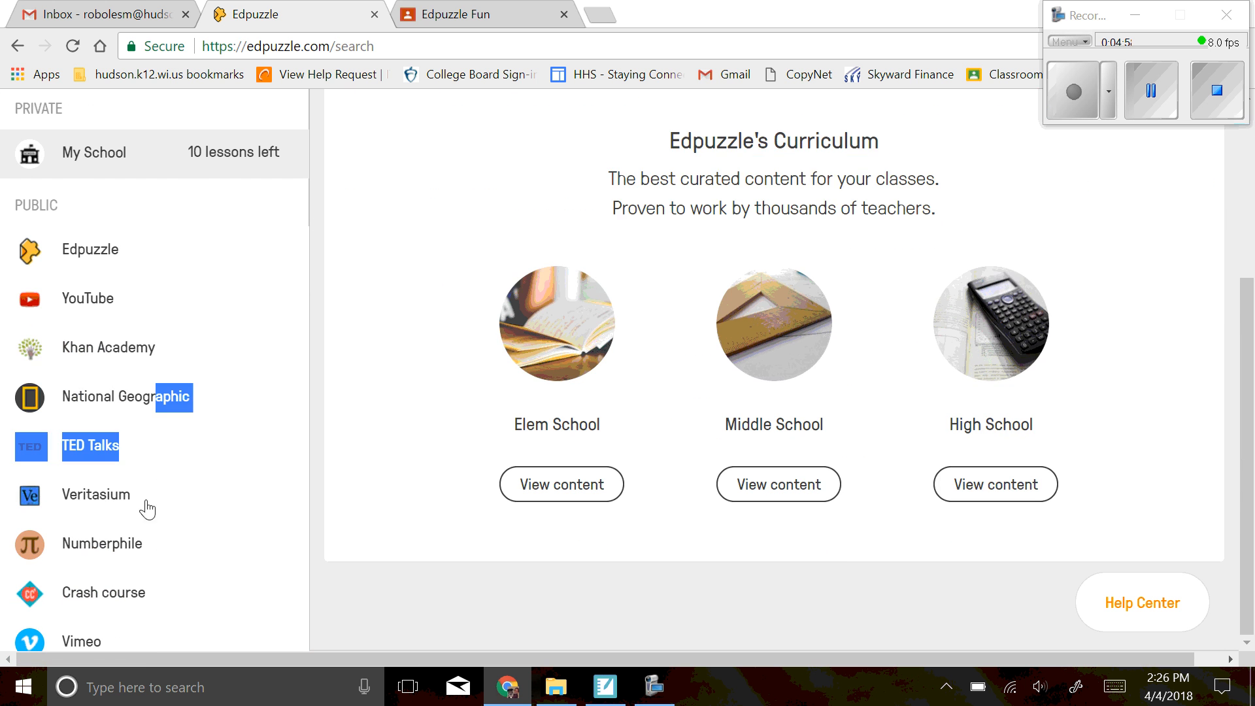
scroll(170, 437, "up", 3)
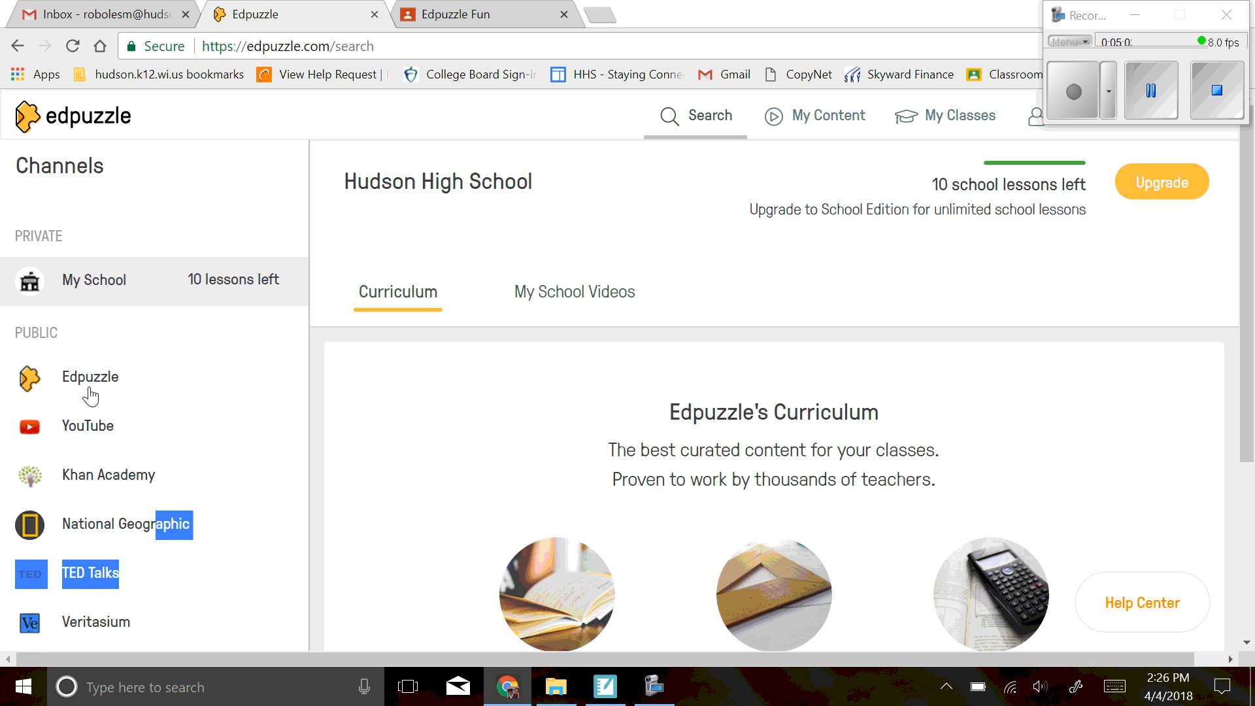
Open the Khan Academy channel and browse its available videos.
left_click(101, 478)
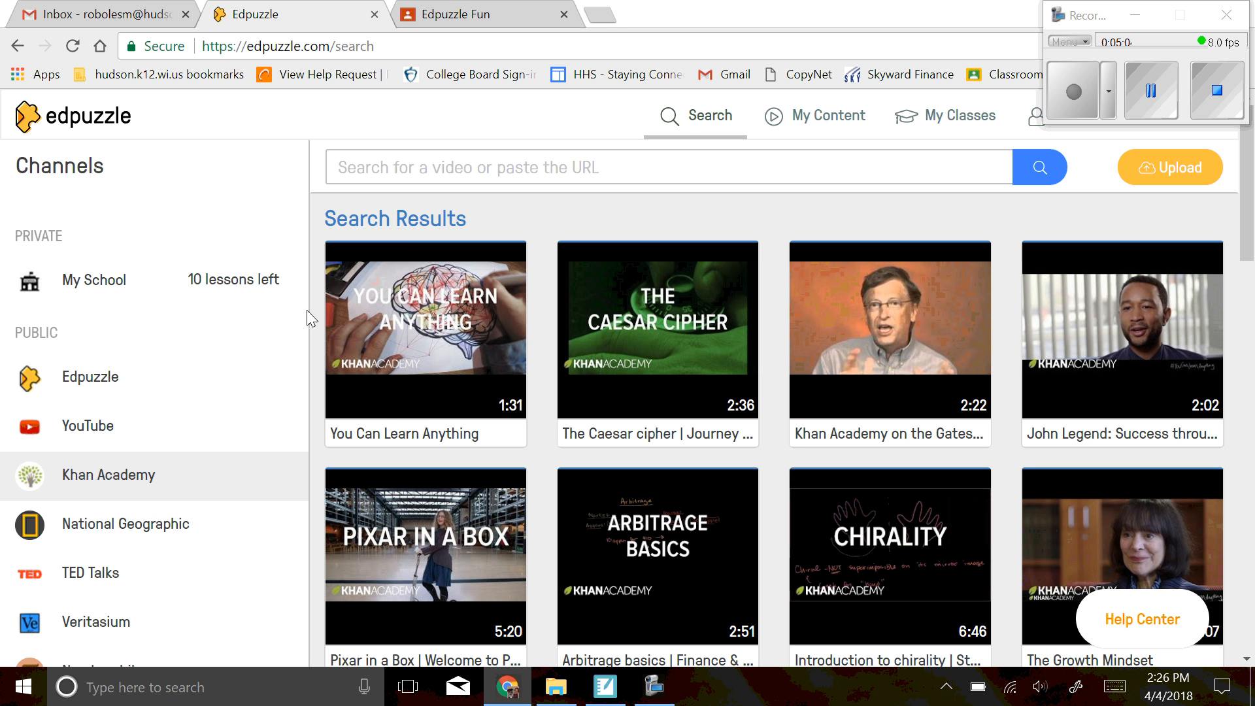
mouse_move(491, 310)
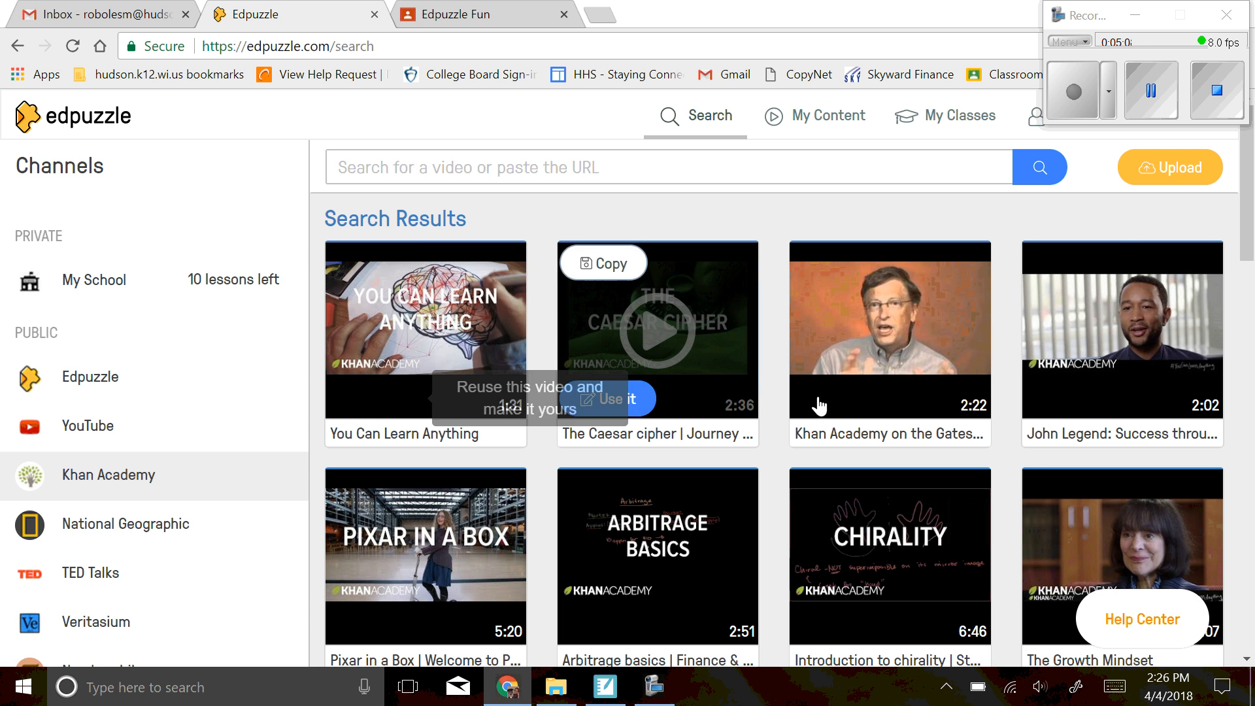
scroll(740, 457, "down", 10)
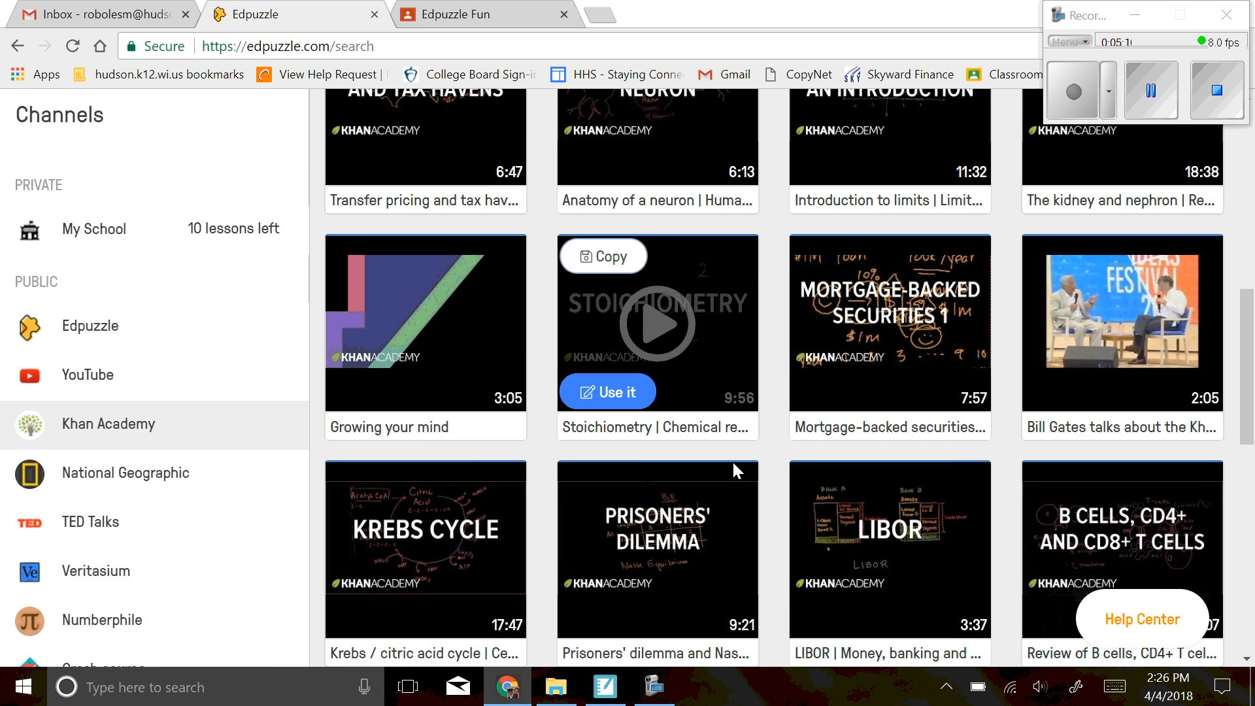
scroll(722, 493, "up", 10)
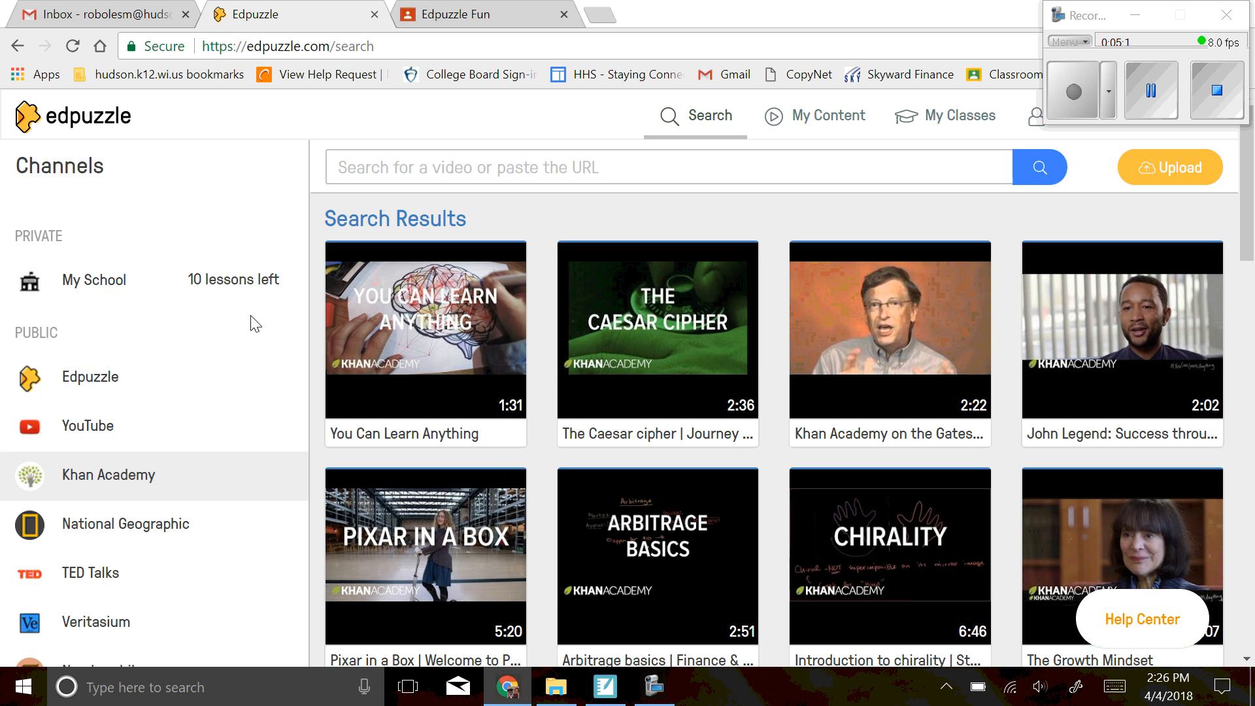
Search the Khan Academy channel for "slope fields" and browse the matching videos.
left_click(510, 170)
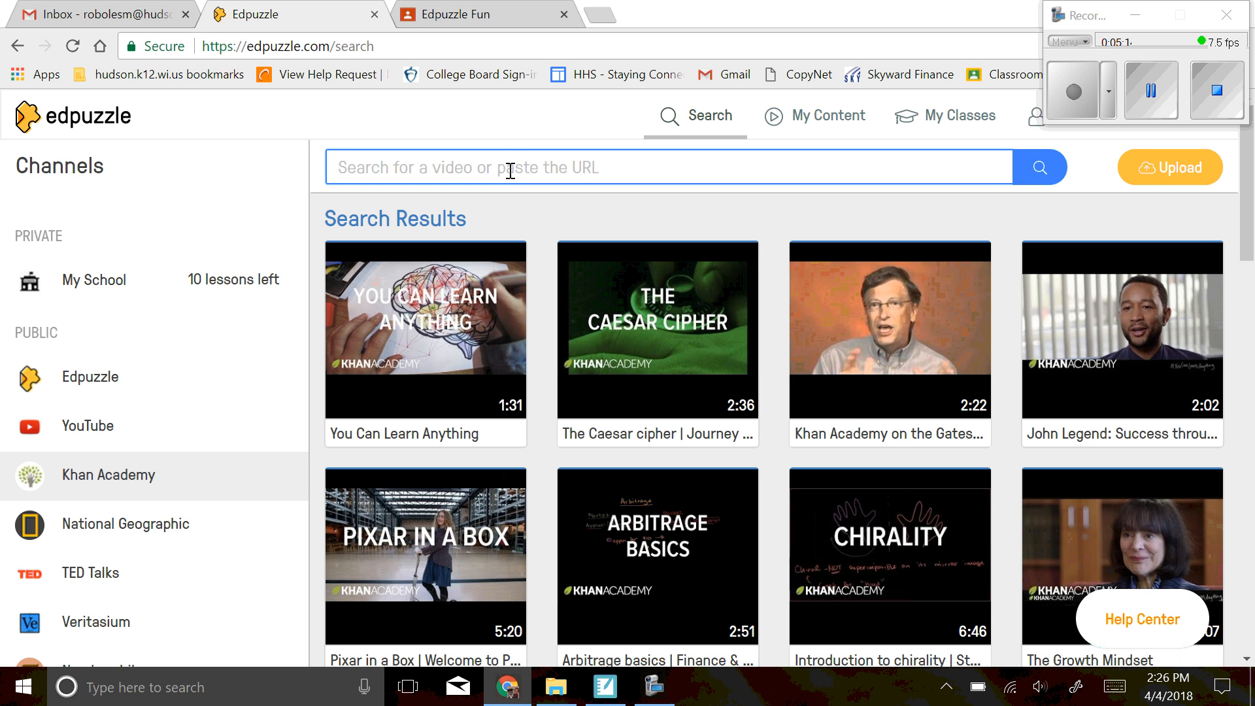
type("slope")
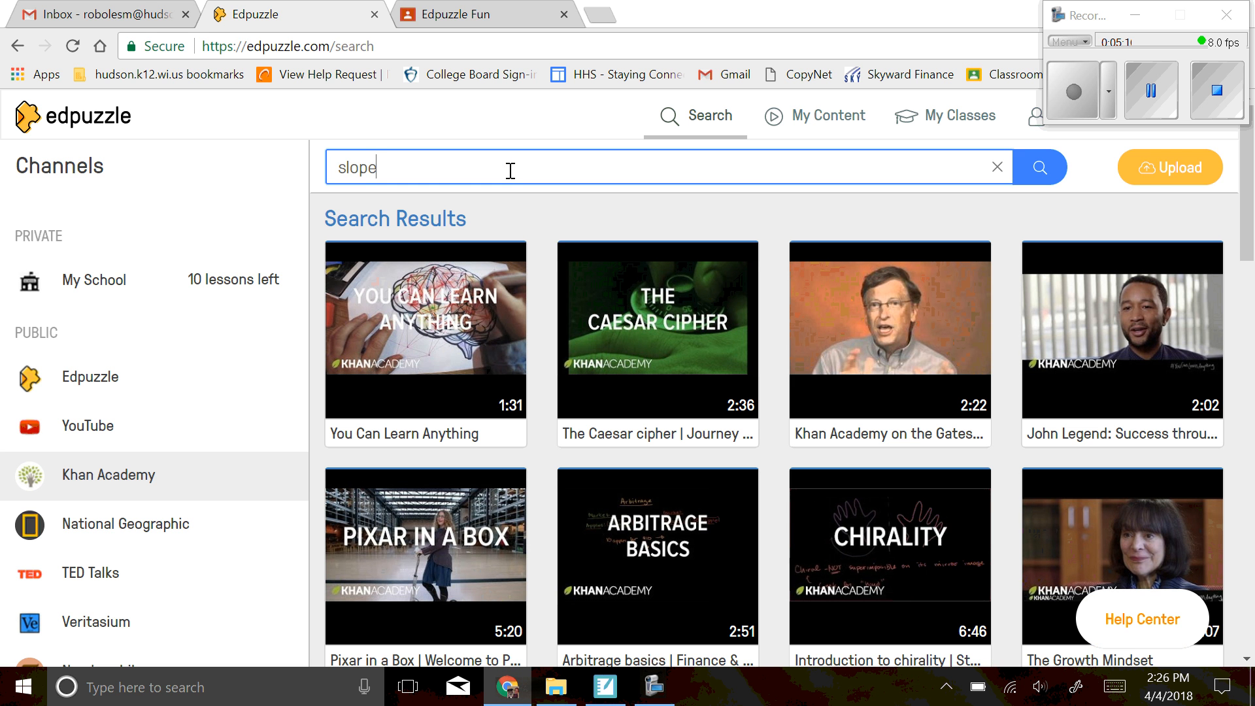
type(" fields")
key("Return")
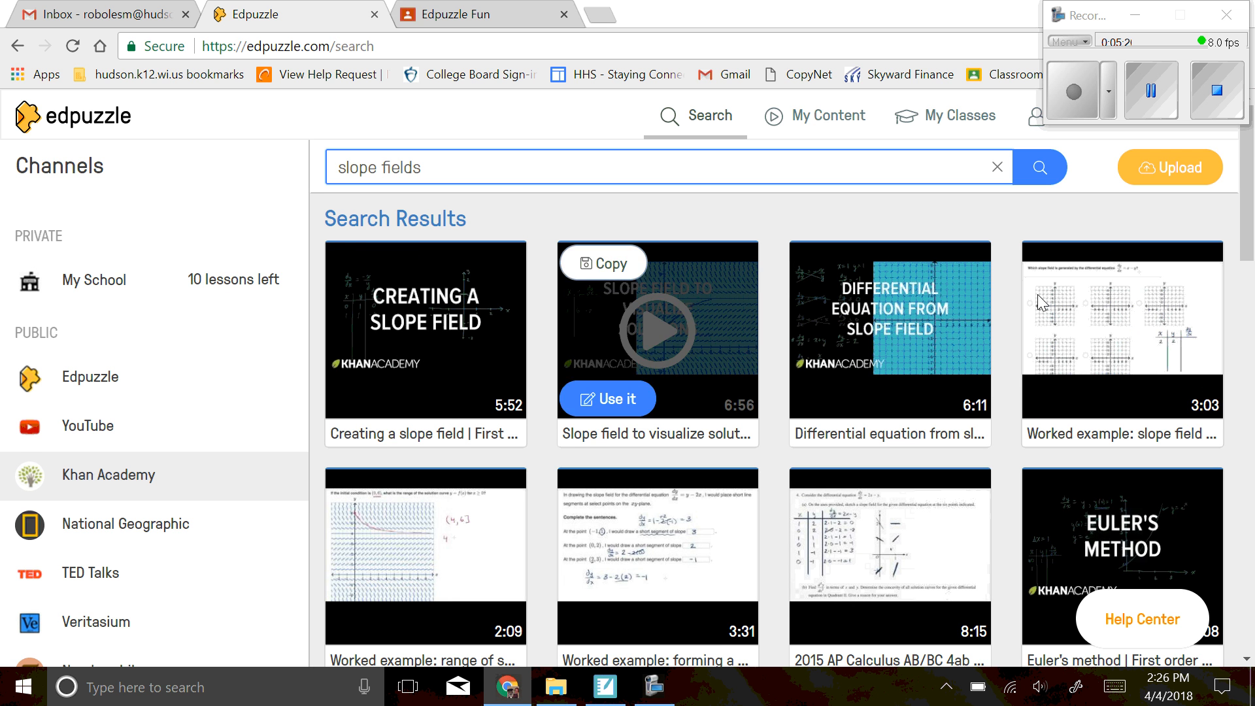
left_click_drag(1248, 221, 1248, 300)
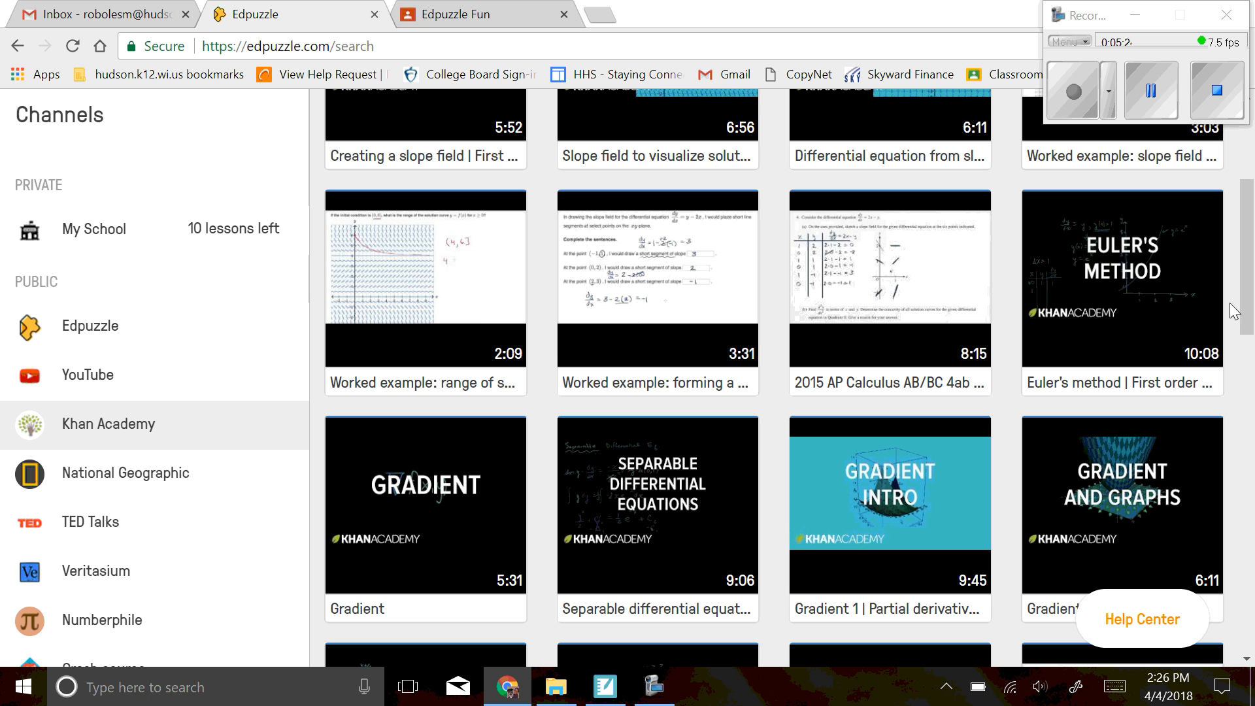
mouse_move(1249, 303)
left_mouse_down()
mouse_move(1249, 423)
mouse_move(1249, 249)
mouse_move(1248, 303)
left_mouse_up()
scroll(280, 382, "up", 4)
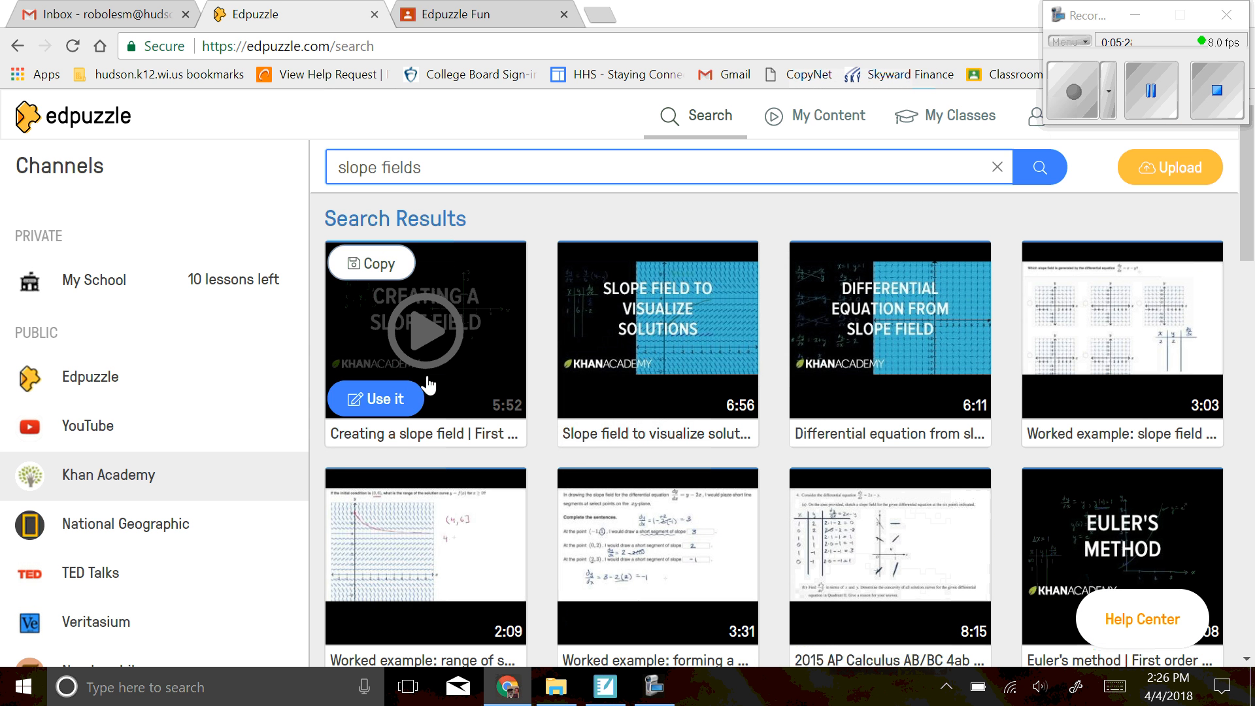
Clear the slope fields search and show the videos of the YouTube channel.
left_click(1001, 167)
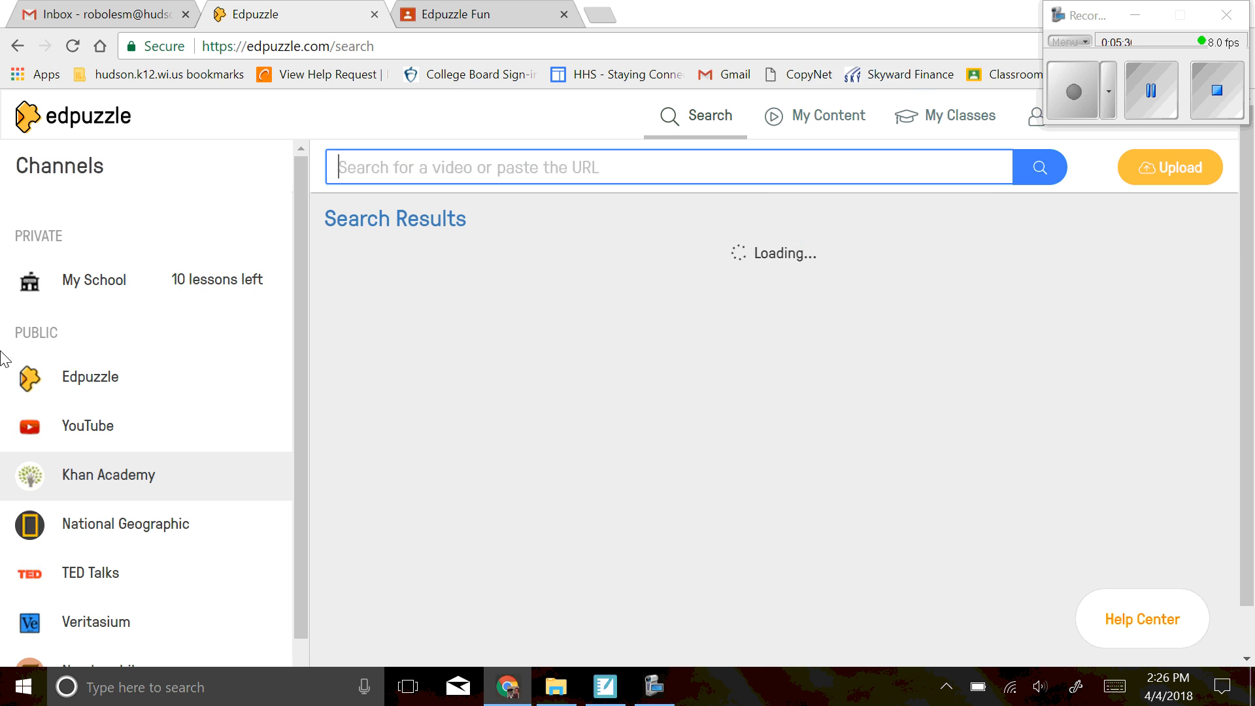
left_click(134, 428)
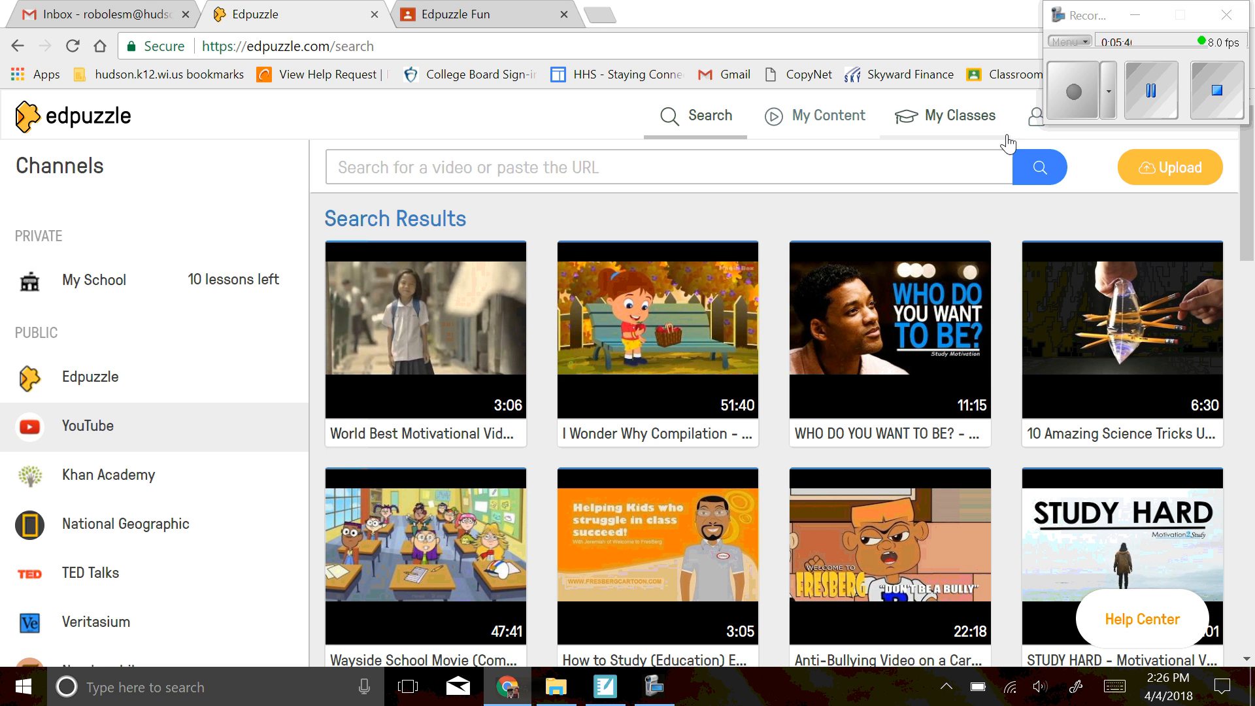
left_click(1150, 89)
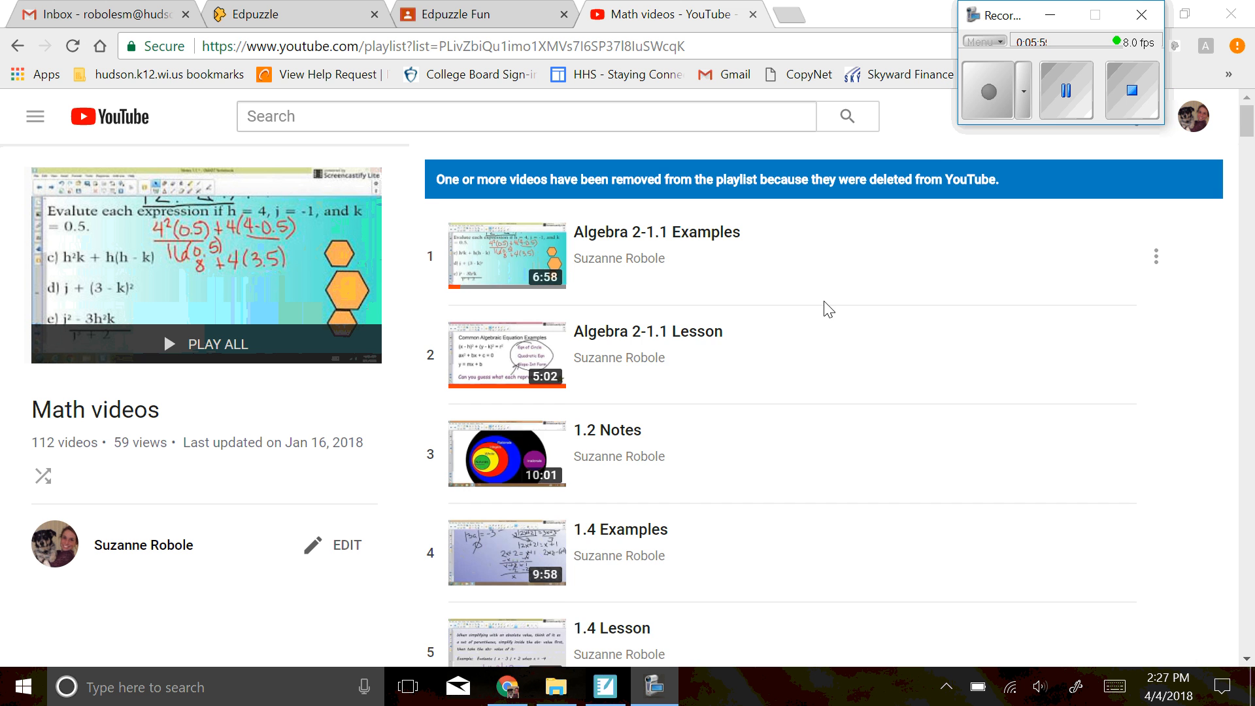
Browse the Math videos playlist on YouTube, open the Algebra 2-1.1 Lesson video and look over its Edit with edpuzzle option and details.
scroll(828, 311, "down", 4)
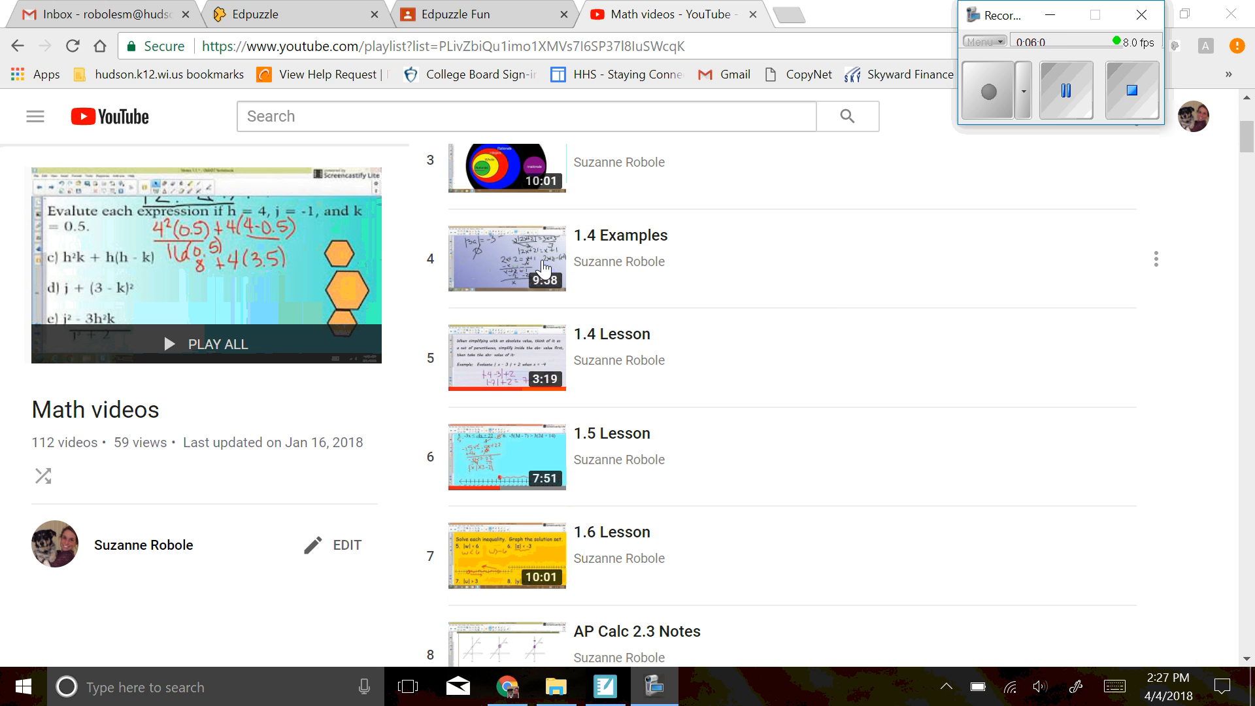
scroll(821, 507, "up", 5)
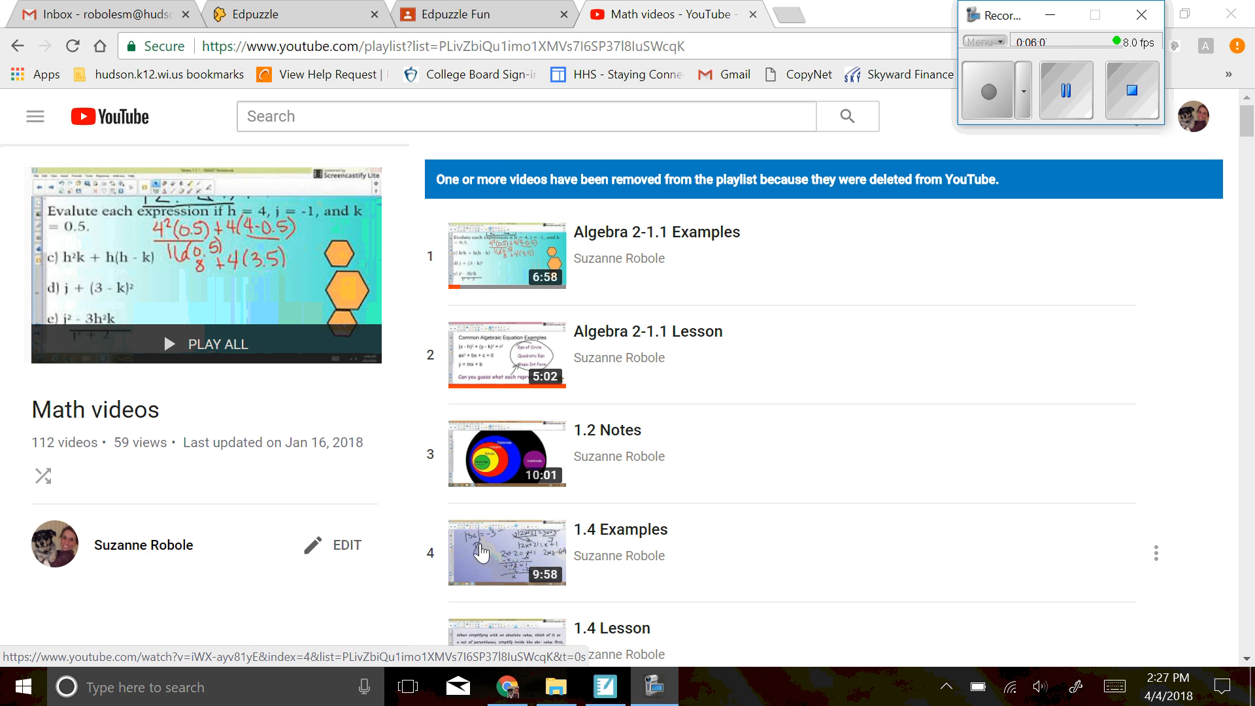
left_click(484, 358)
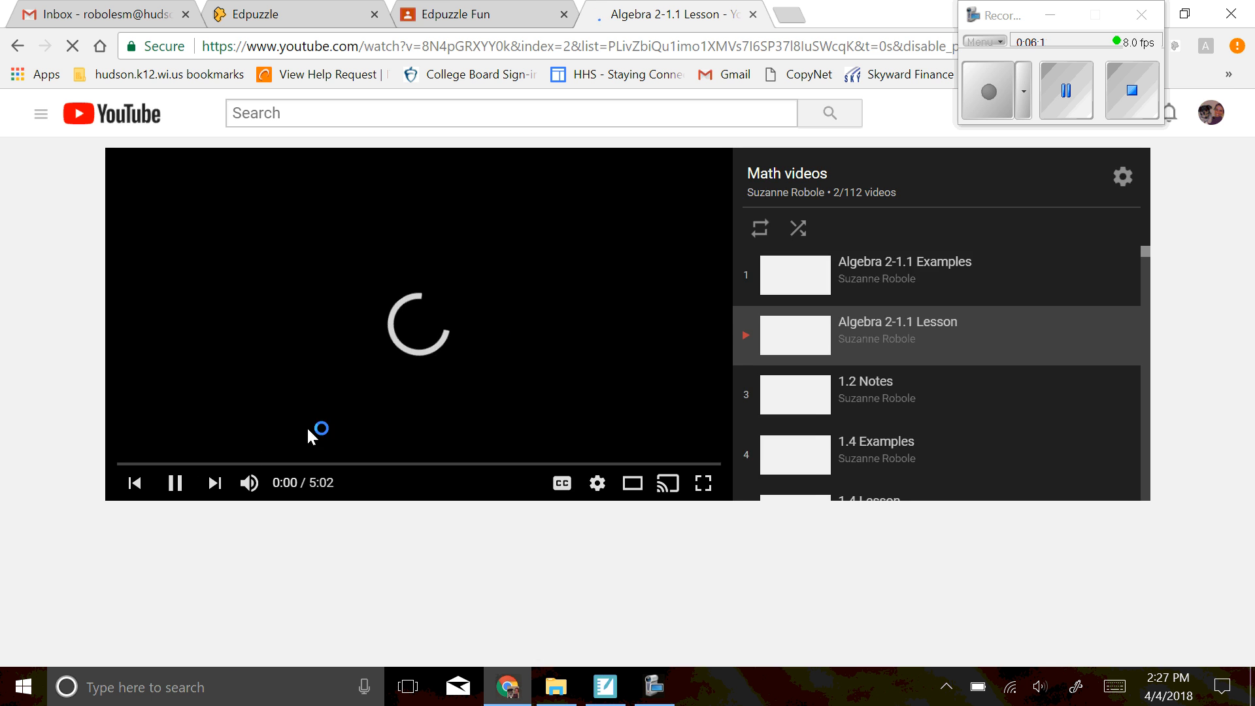
scroll(489, 469, "down", 3)
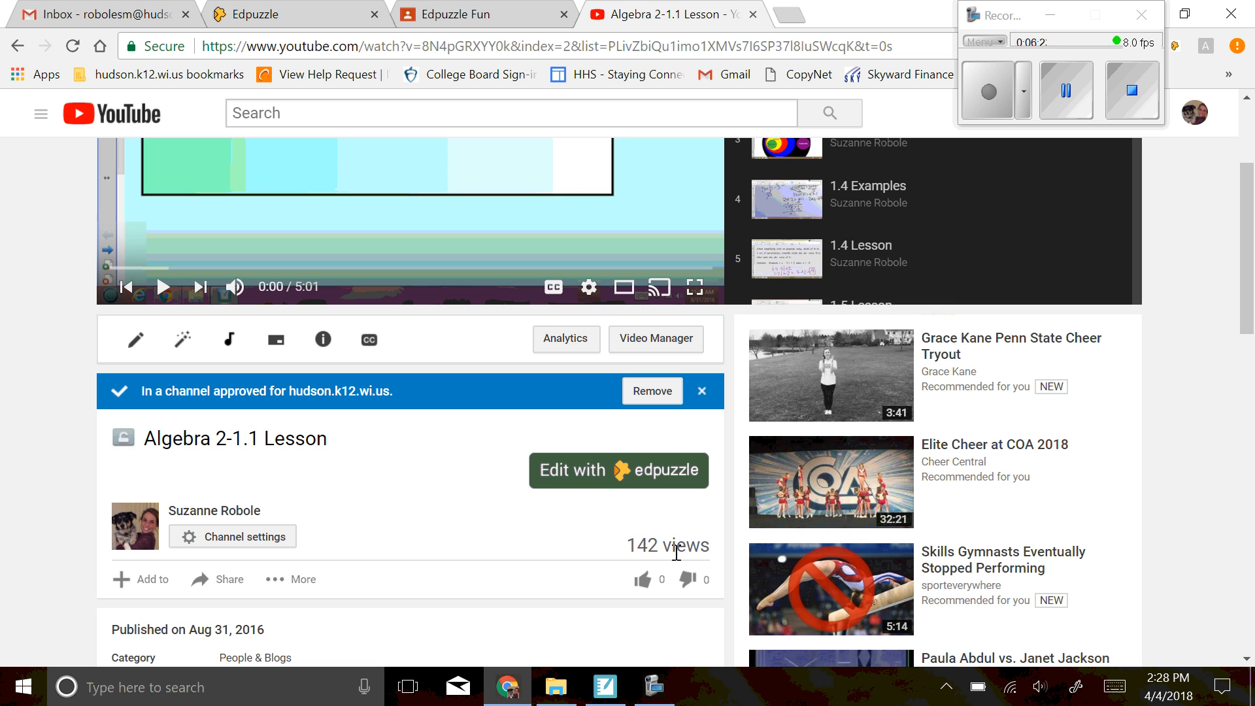
scroll(490, 548, "down", 3)
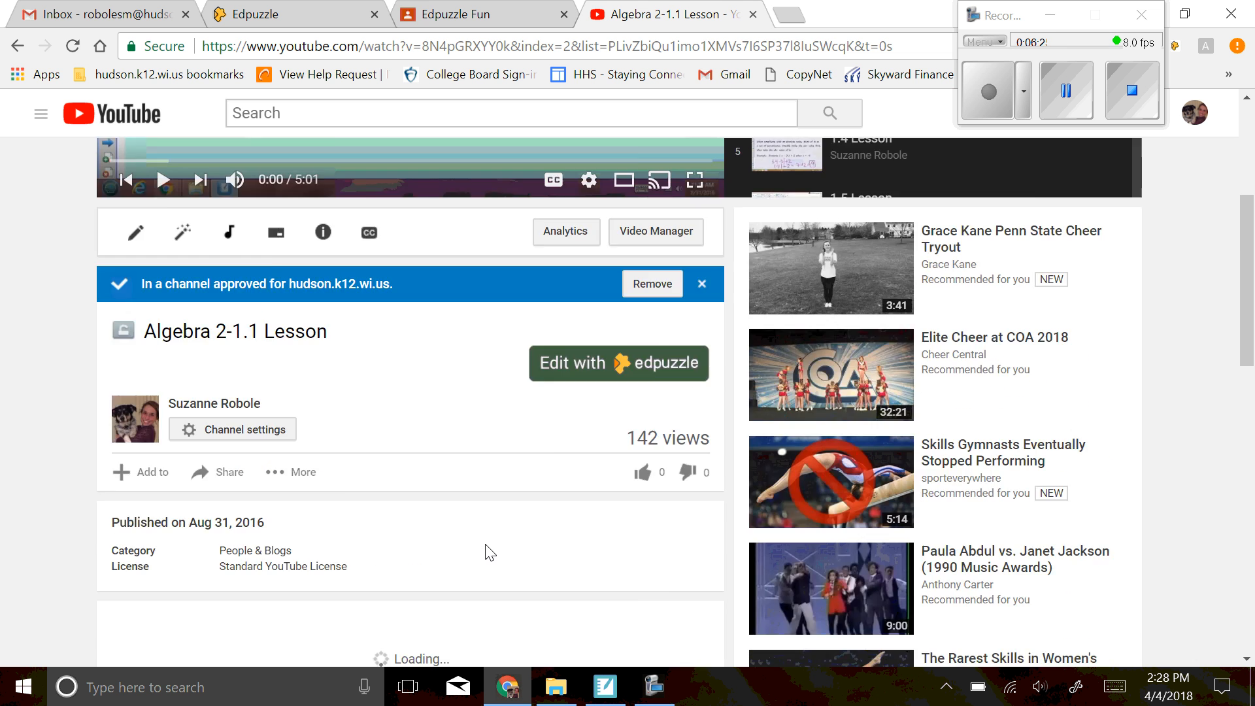
scroll(490, 549, "up", 6)
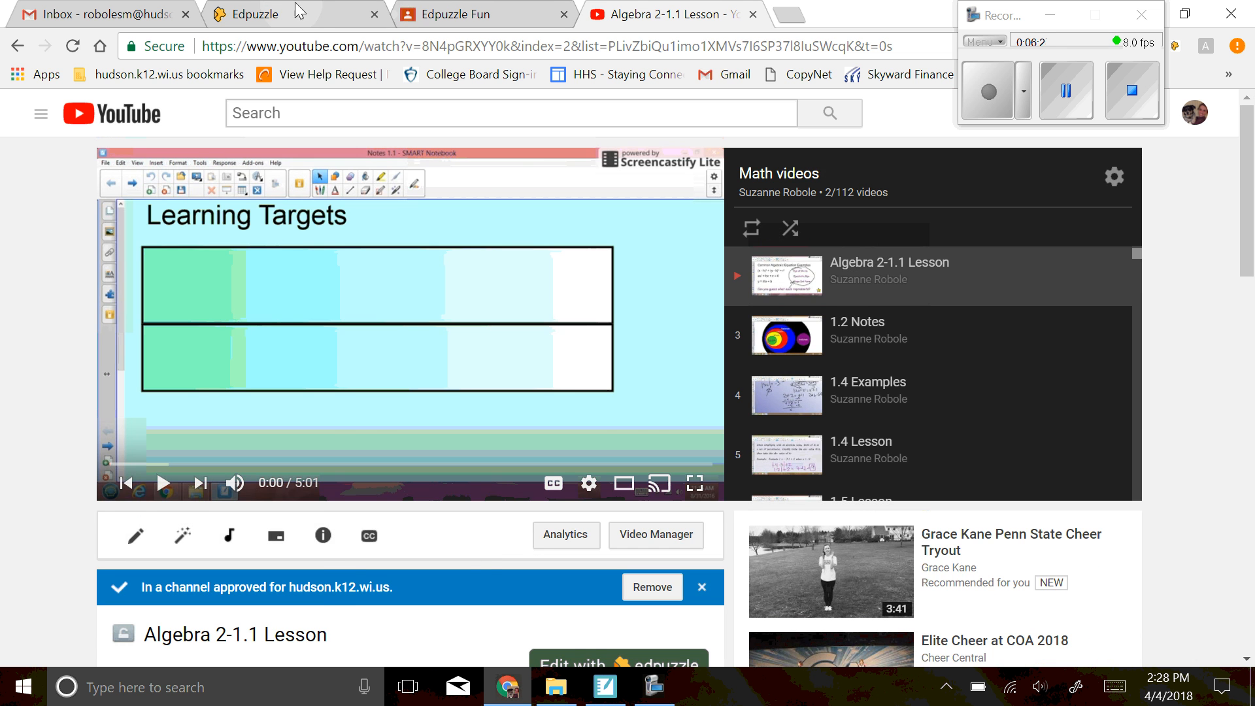
Check the video search field in Edpuzzle and switch back to the Algebra 2-1.1 Lesson page on YouTube to view its Edpuzzle editing option.
left_click(320, 15)
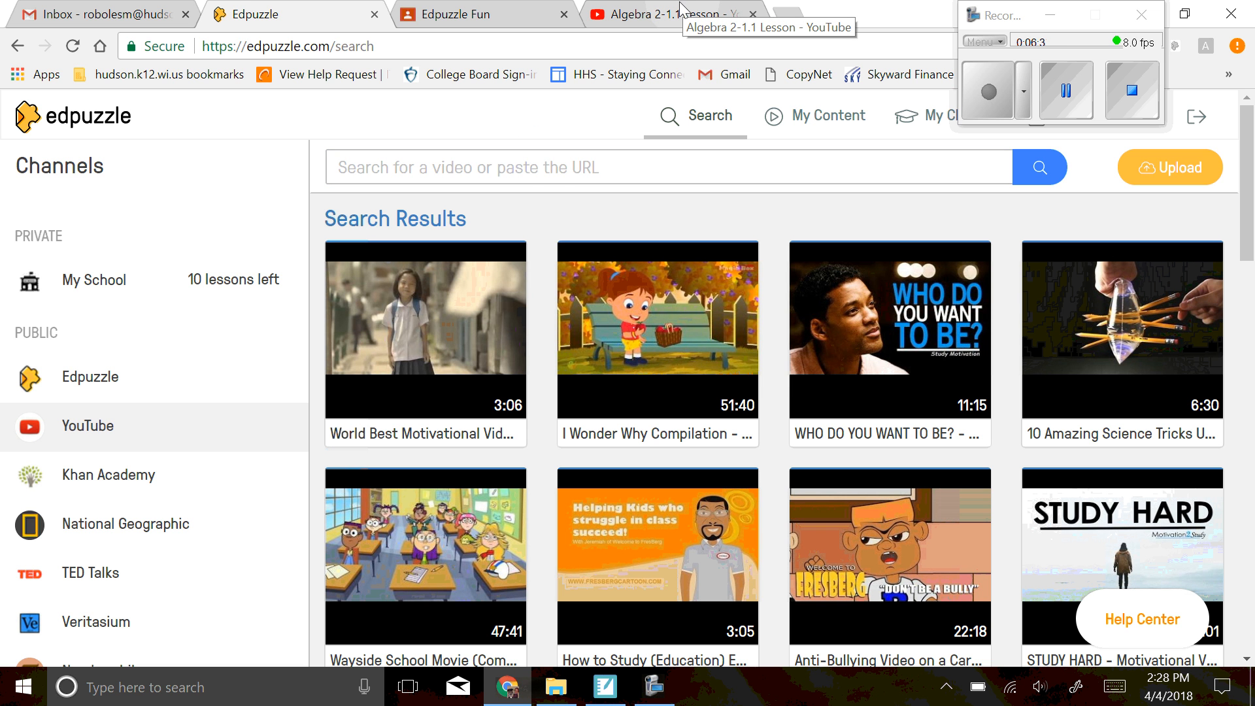
left_click(530, 170)
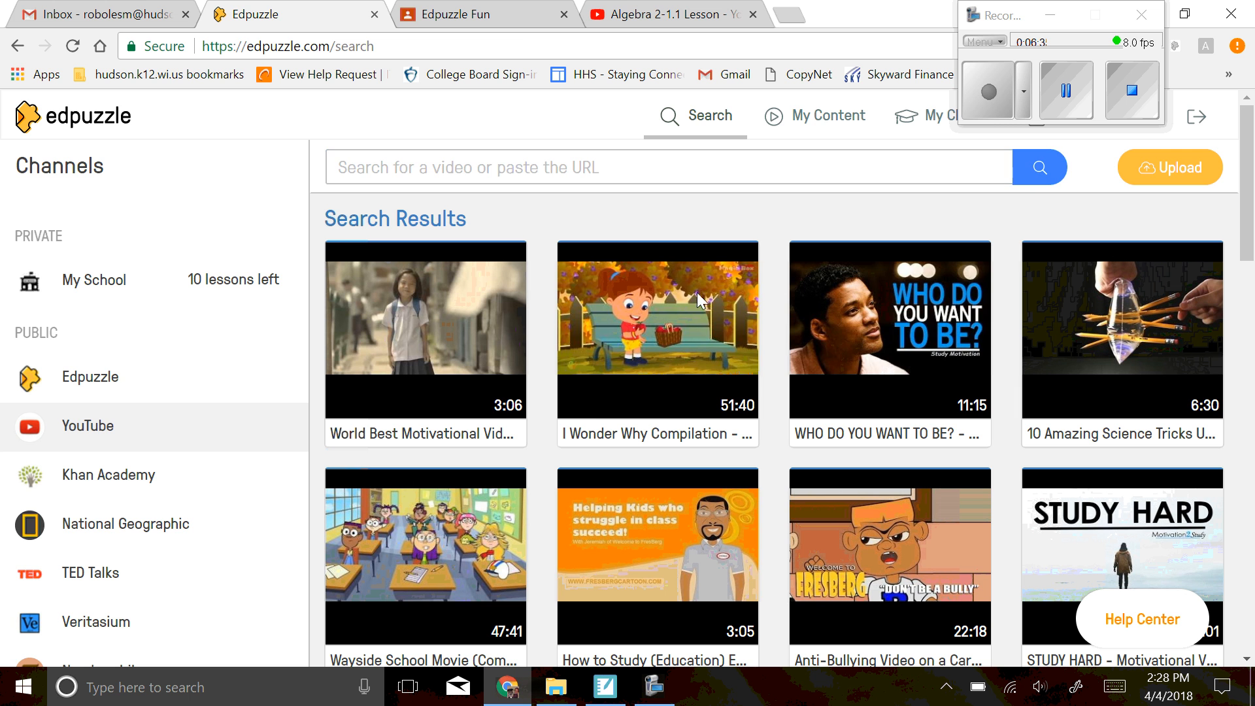
left_click(667, 19)
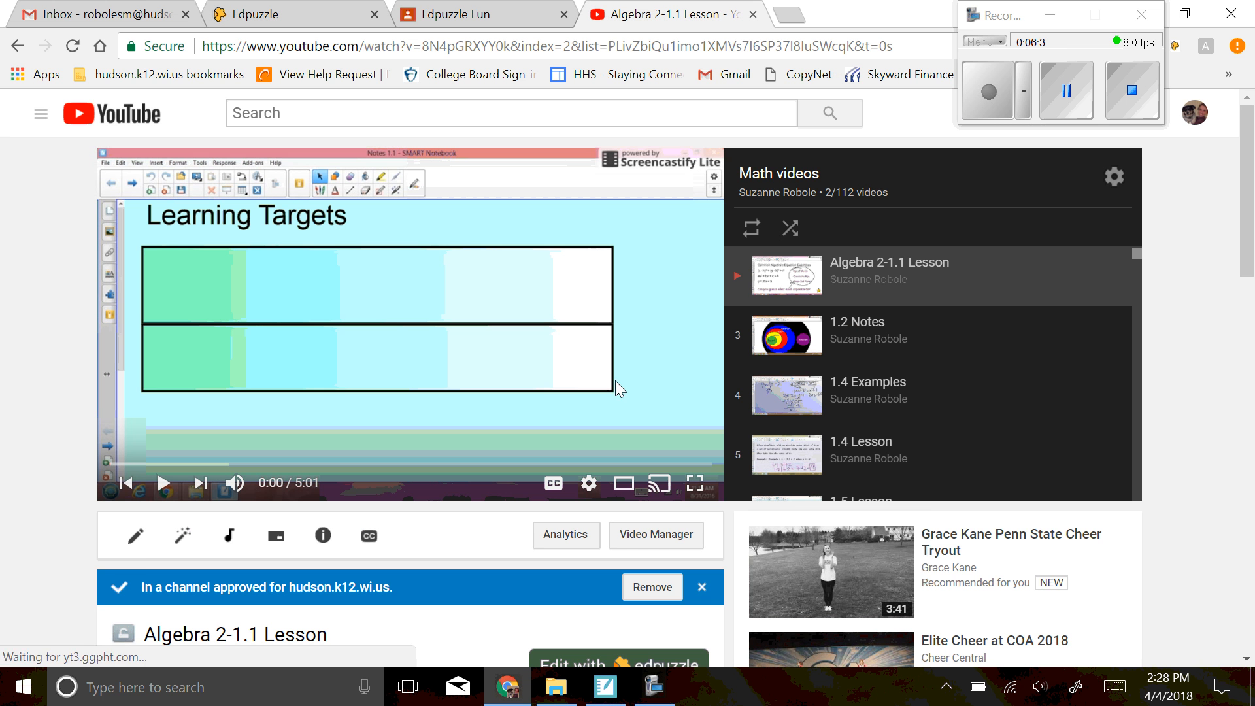
scroll(488, 568, "down", 1)
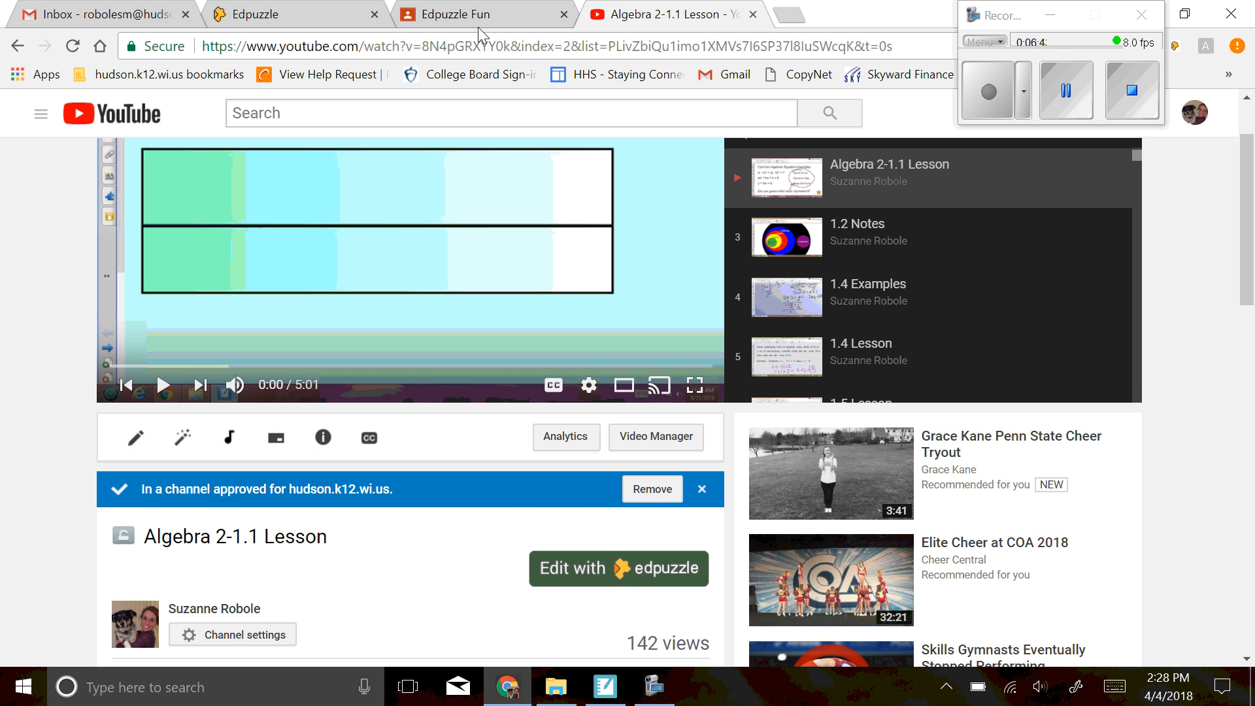
Switch back to Edpuzzle, list the Khan Academy videos and open the preview of "You Can Learn Anything".
left_click(493, 10)
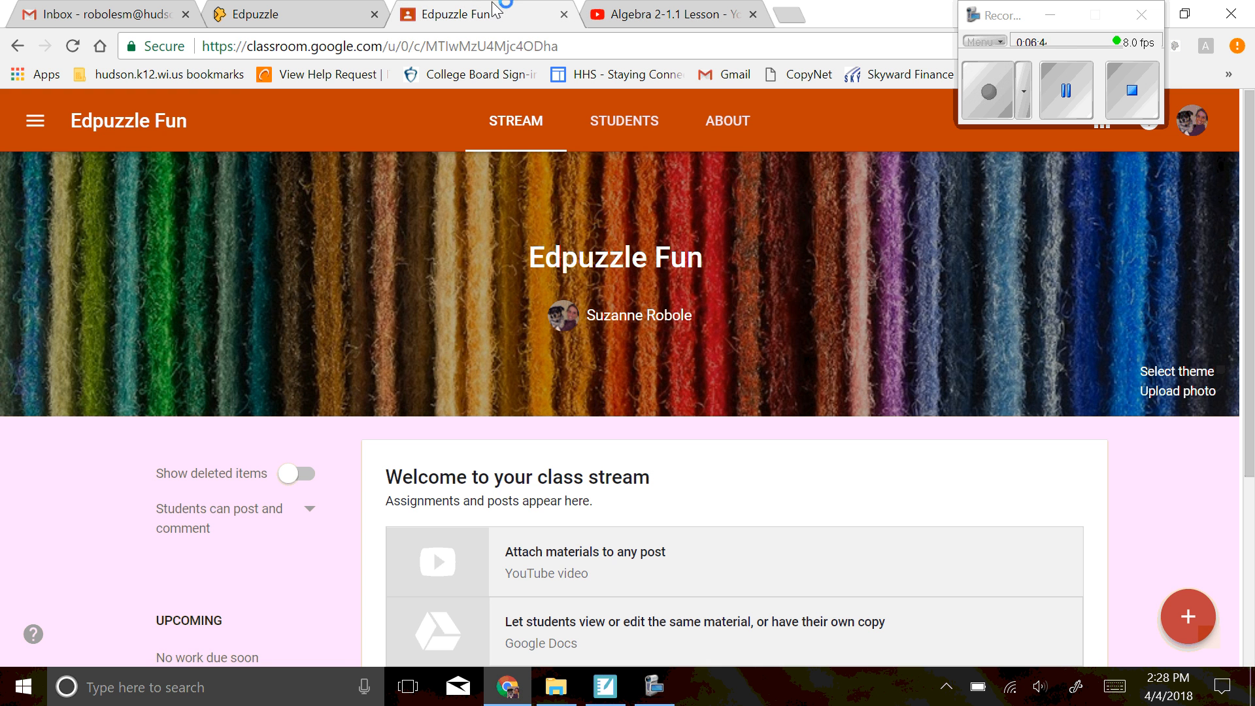
left_click(287, 16)
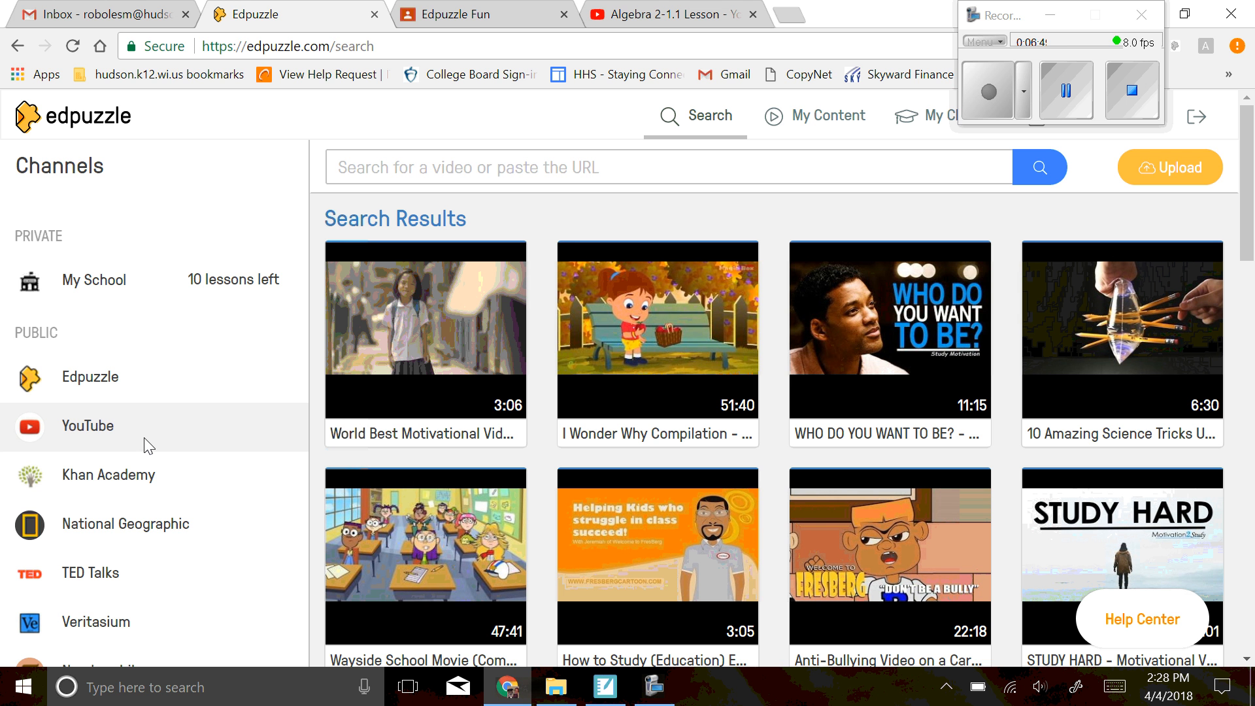
left_click(140, 482)
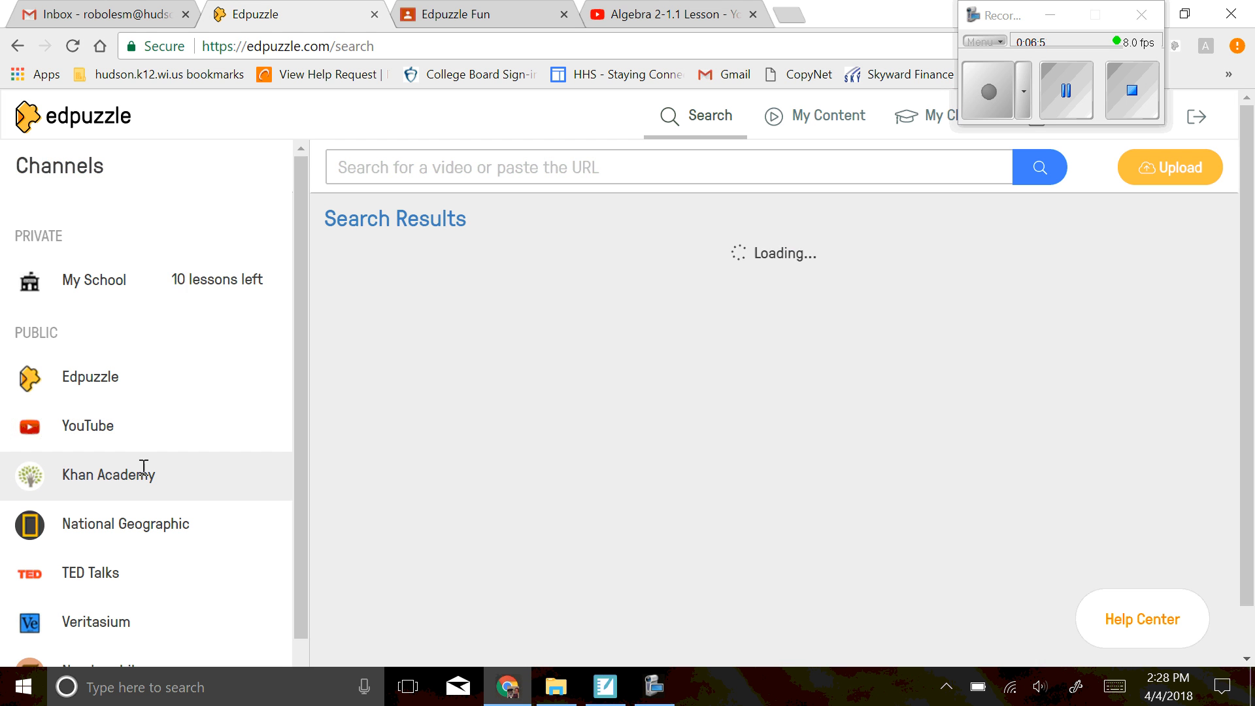
left_click(415, 327)
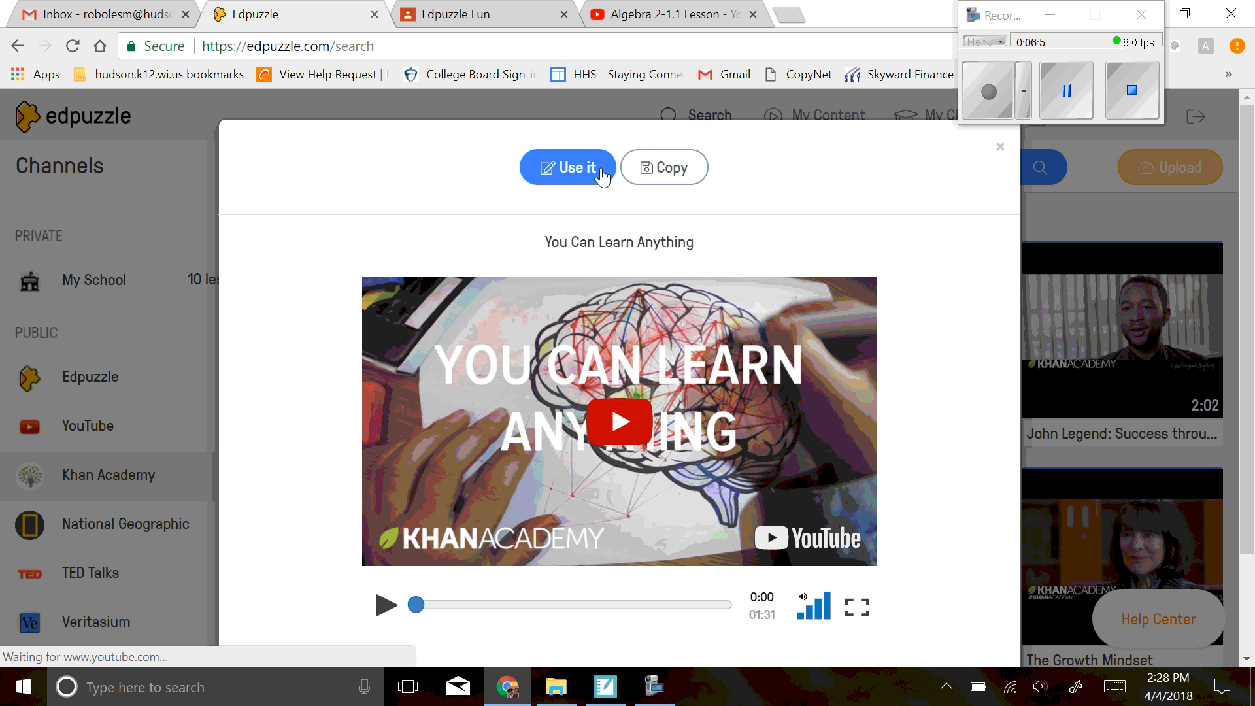
Use the "You Can Learn Anything" video as an editable lesson and look over its crop handles on the timeline.
left_click(573, 169)
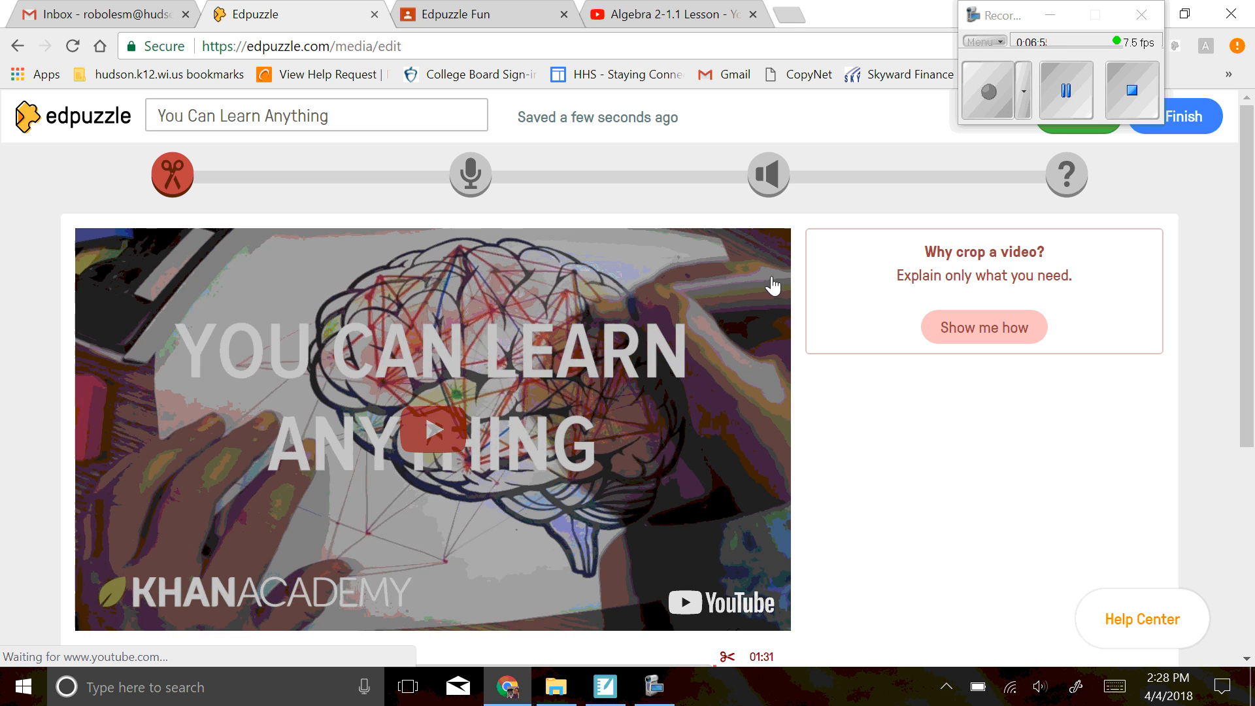
scroll(813, 475, "down", 1)
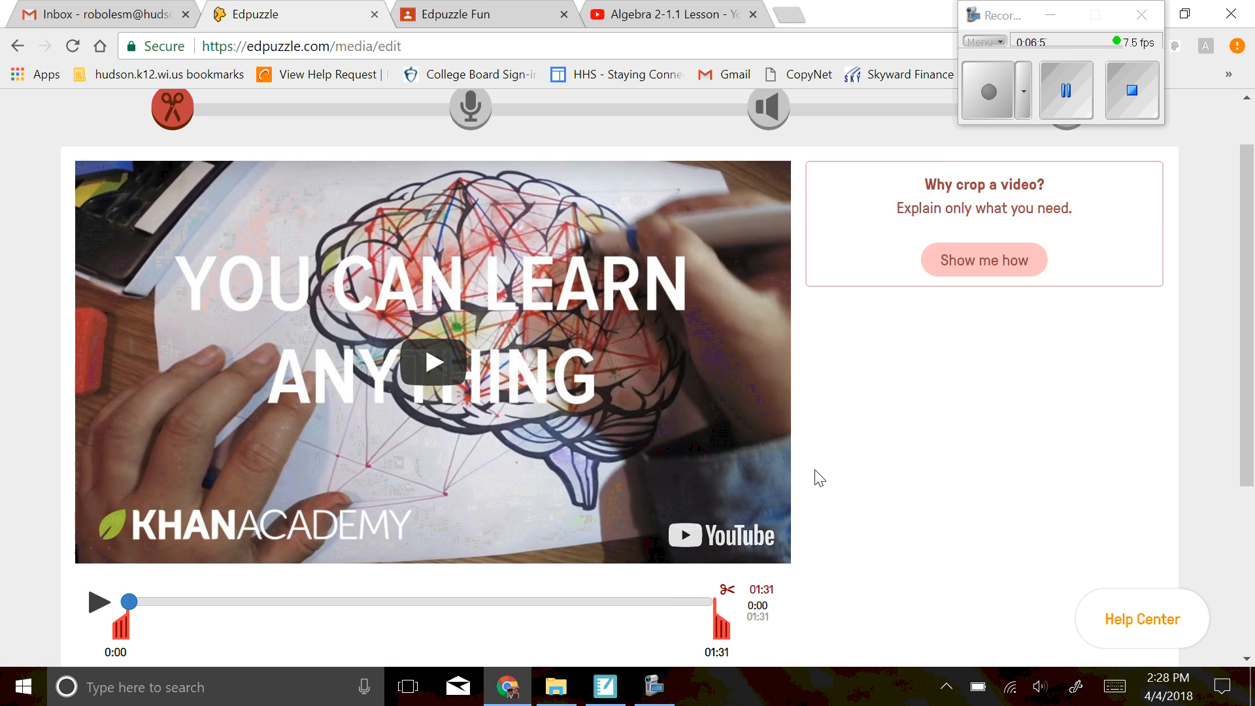
scroll(821, 477, "up", 1)
left_click(977, 18)
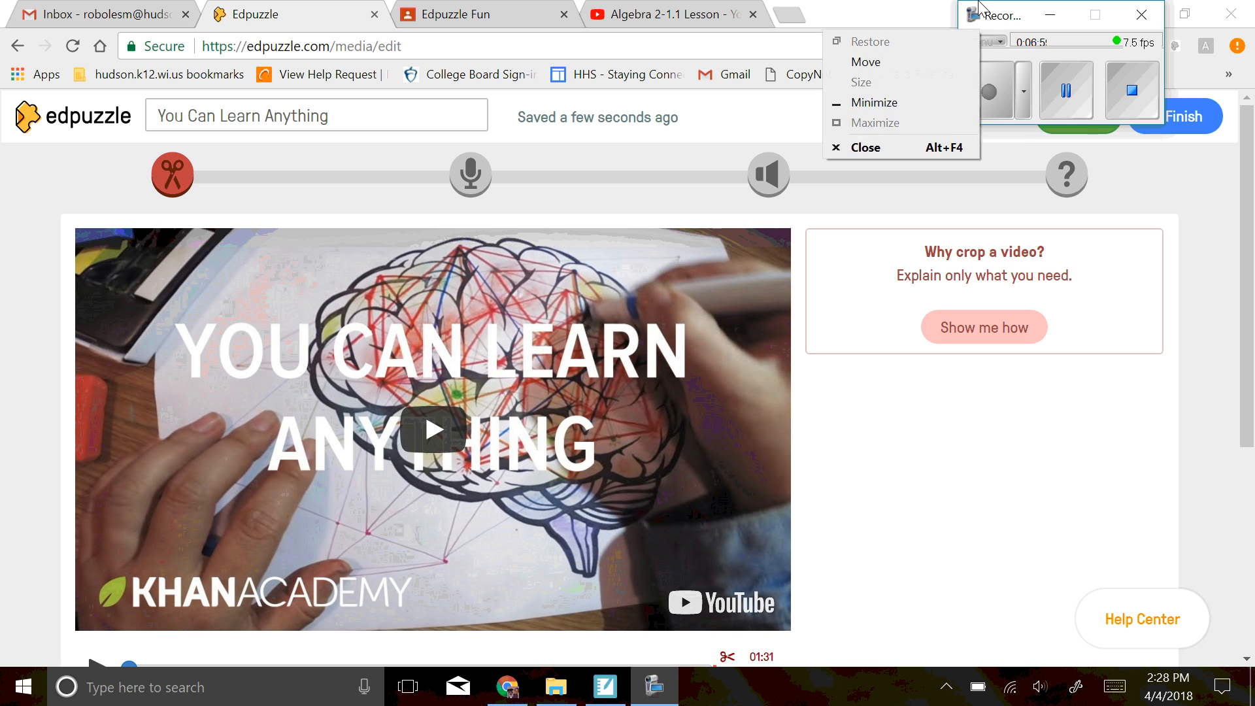
left_click(979, 9)
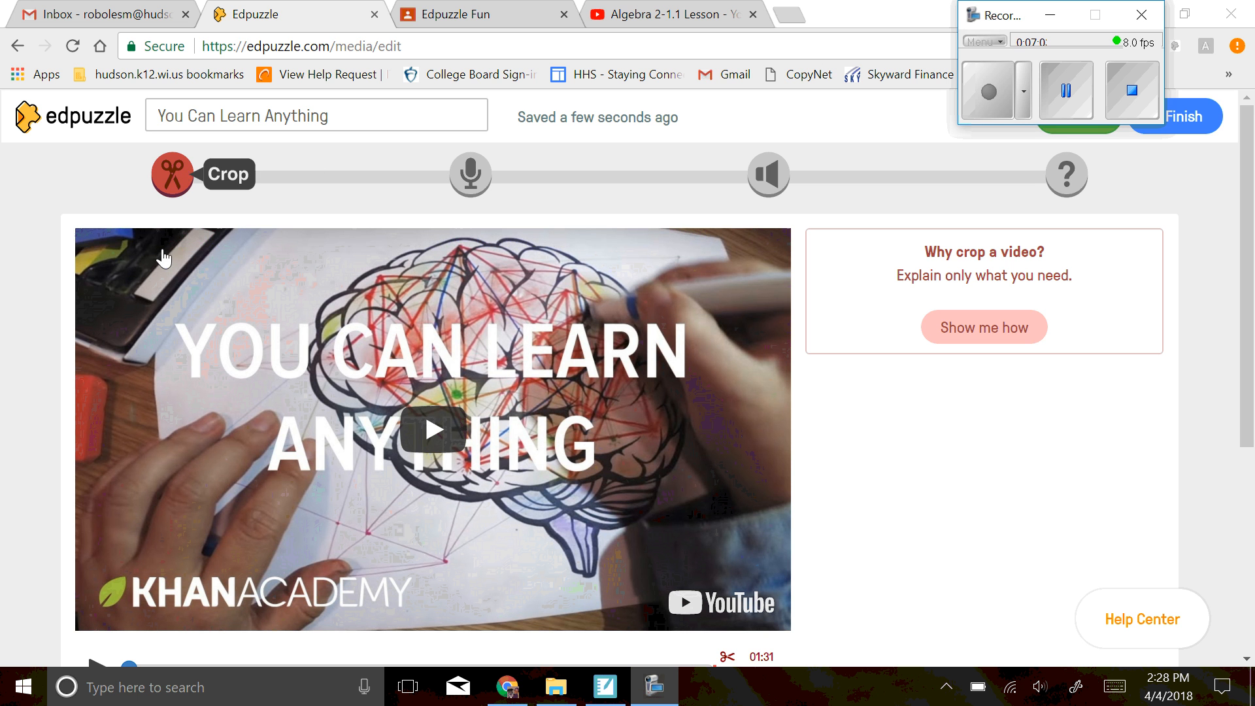
scroll(556, 477, "down", 1)
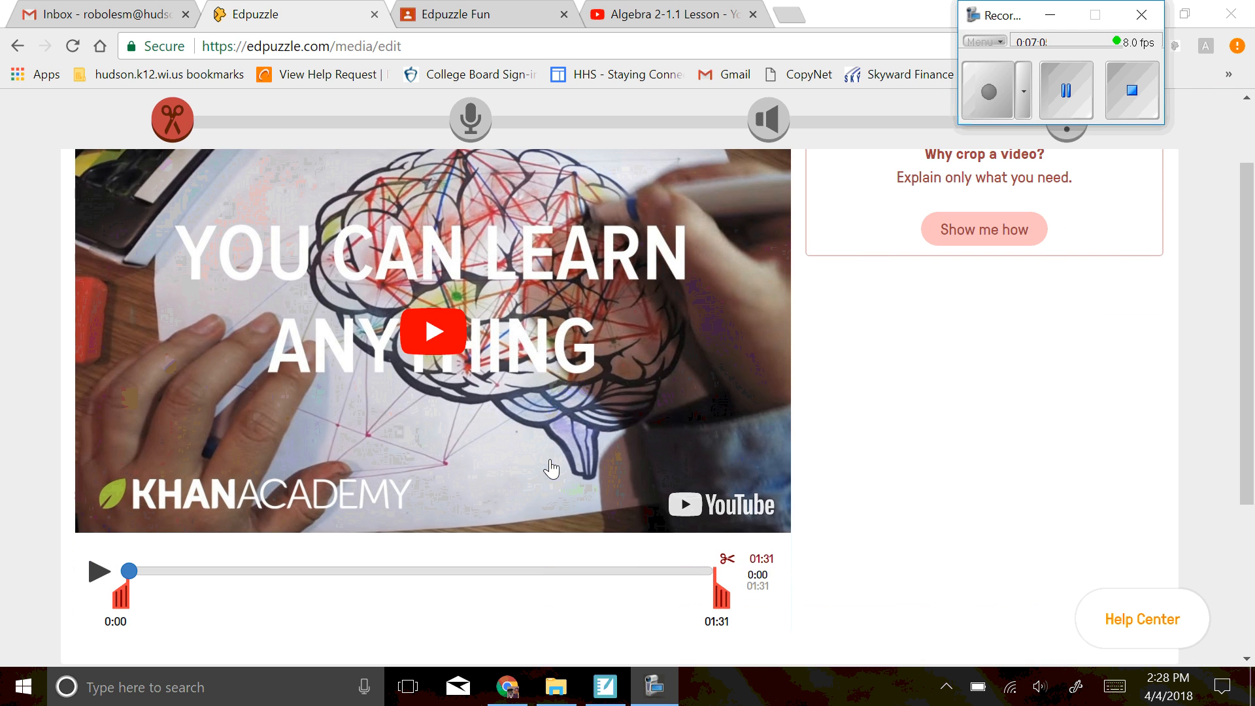
mouse_move(119, 591)
left_mouse_down()
mouse_move(209, 592)
mouse_move(122, 595)
left_mouse_up()
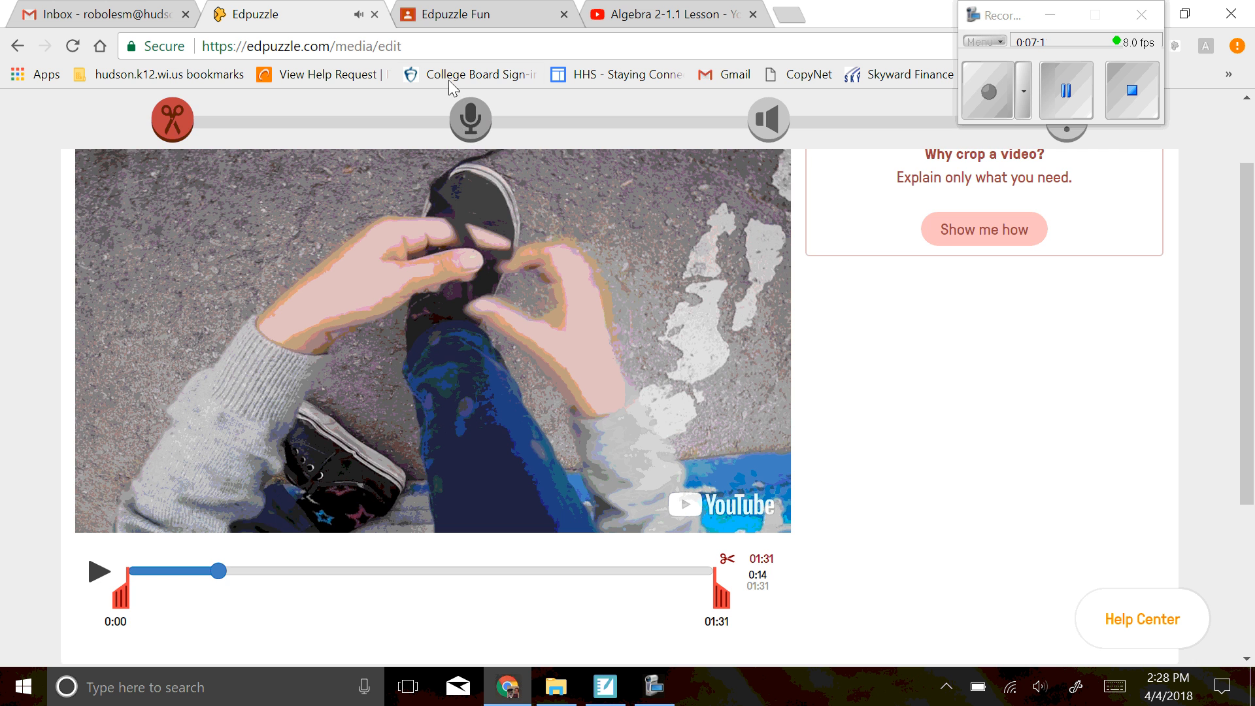
Look over the audio track recording stage and the audio notes stage of the lesson editor.
left_click(471, 119)
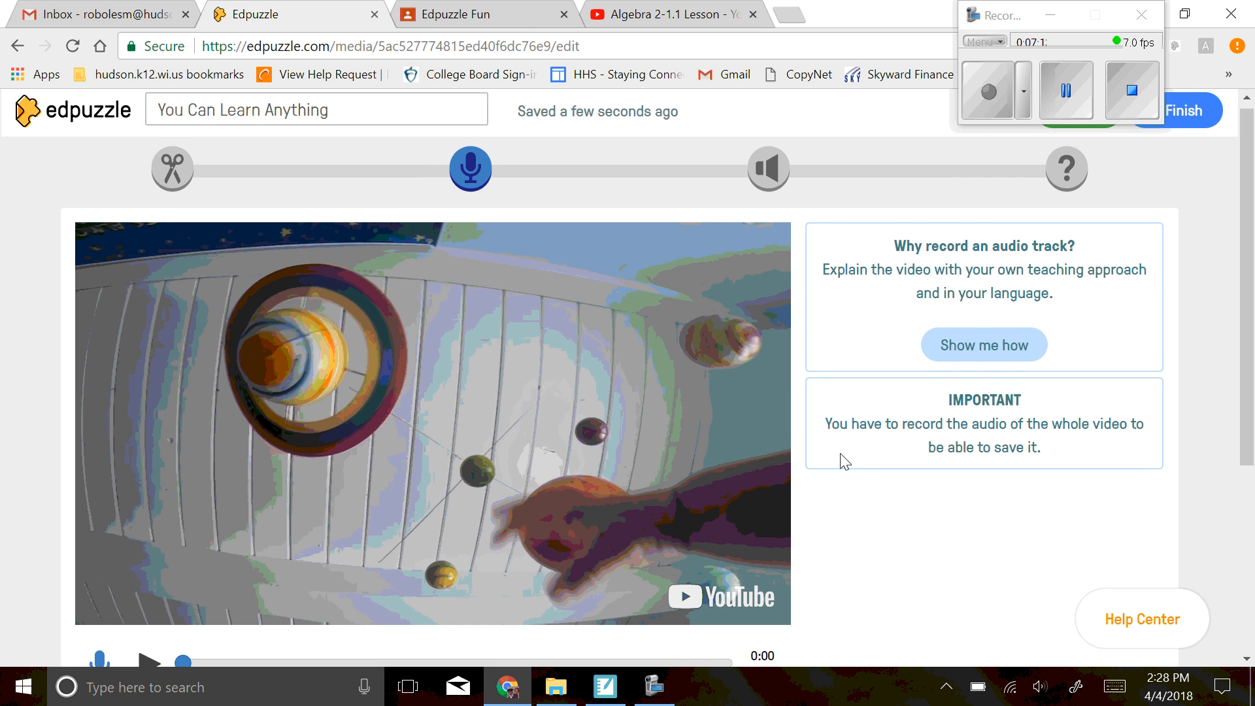
scroll(840, 456, "down", 2)
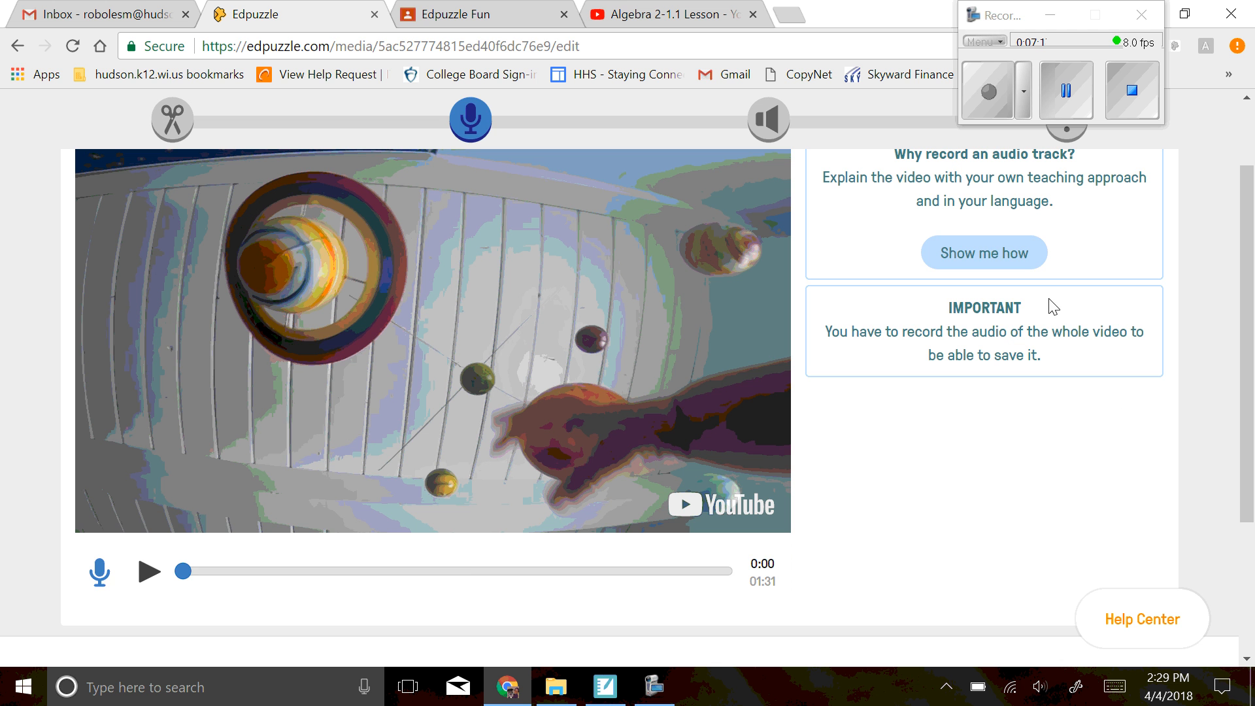
left_click(768, 119)
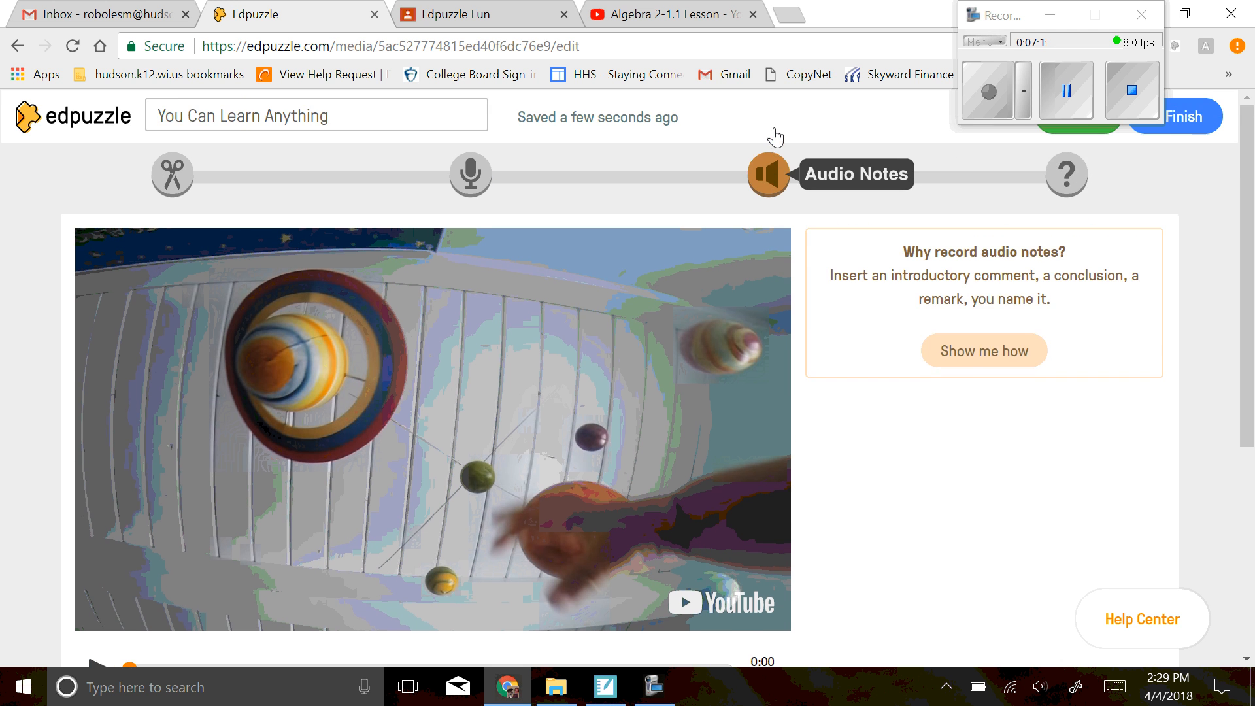
scroll(936, 499, "down", 2)
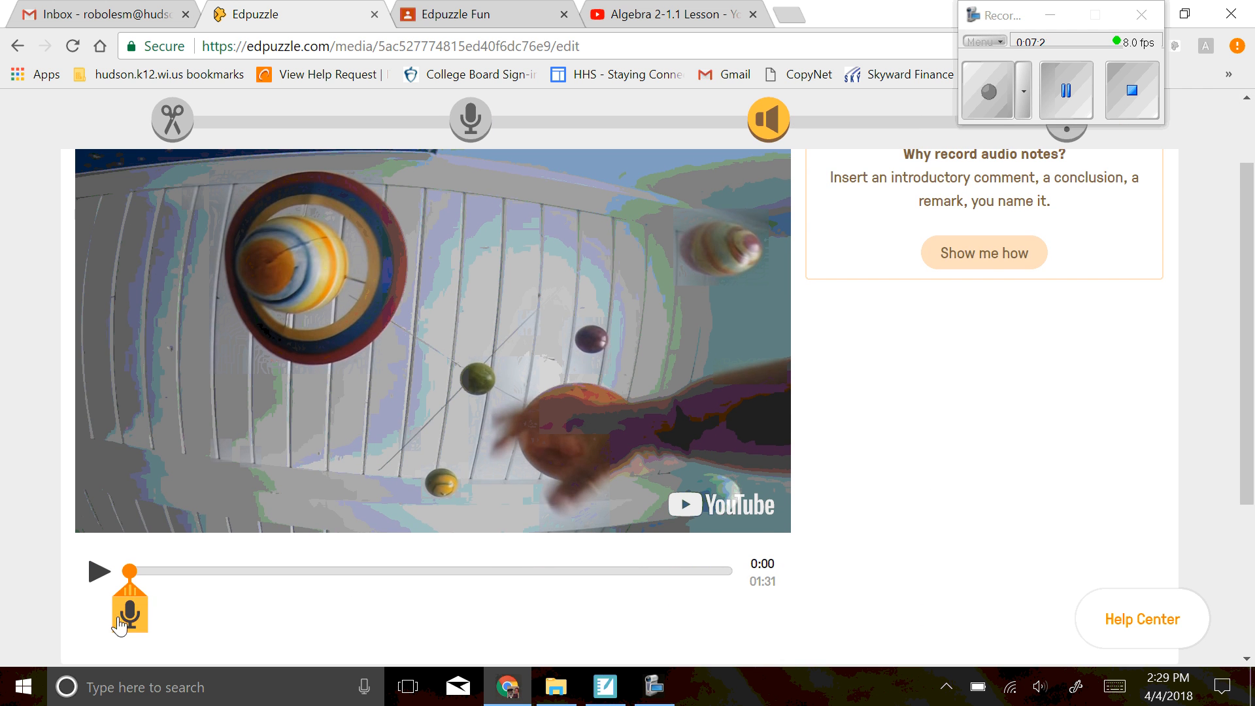
scroll(1111, 577, "up", 2)
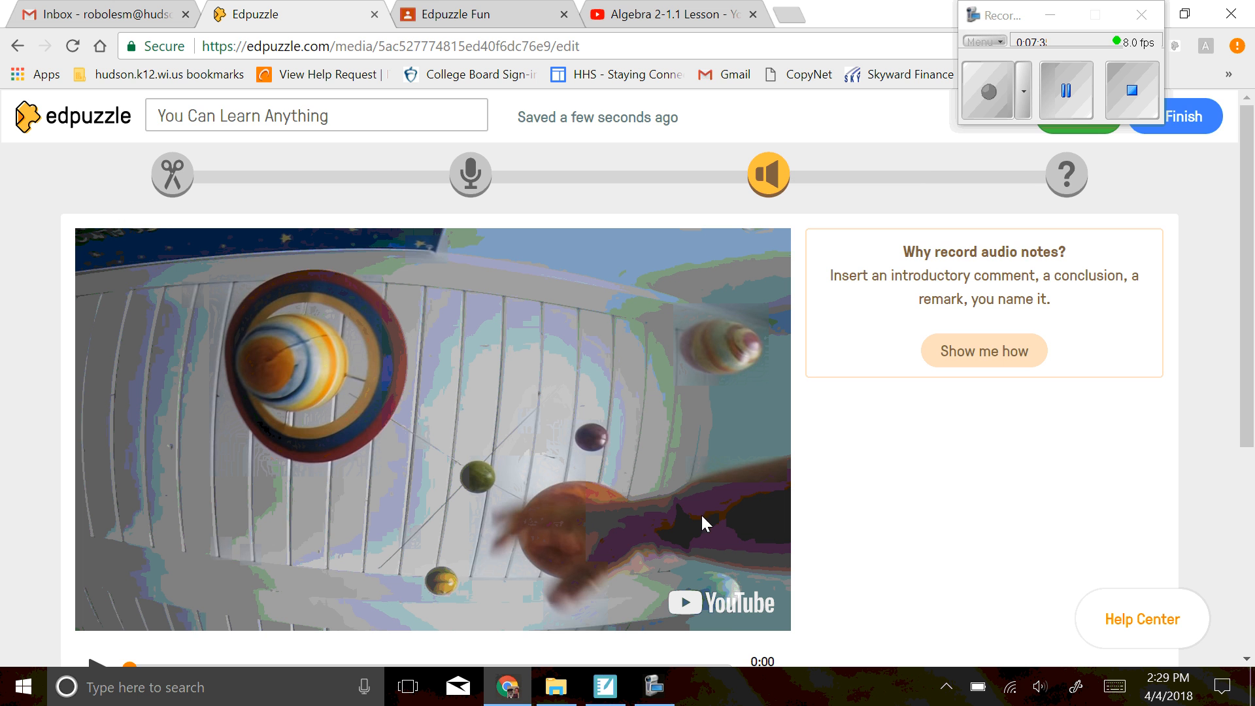
scroll(602, 513, "down", 2)
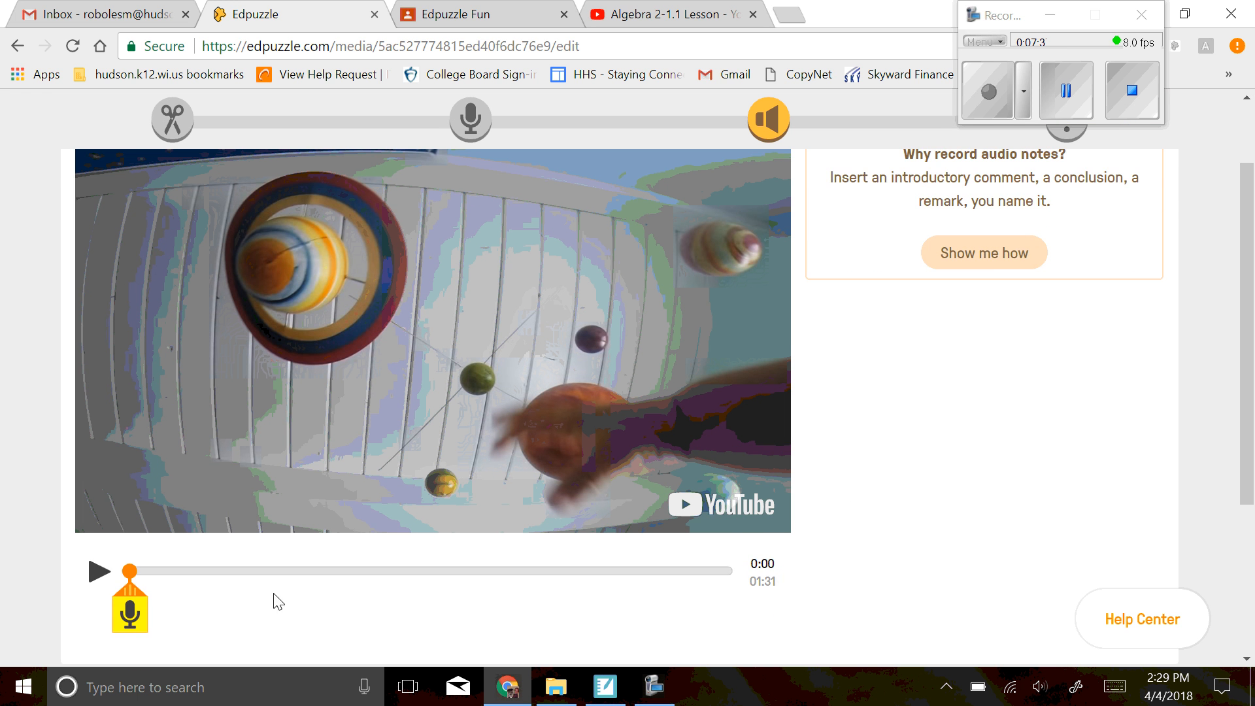
scroll(1037, 517, "up", 2)
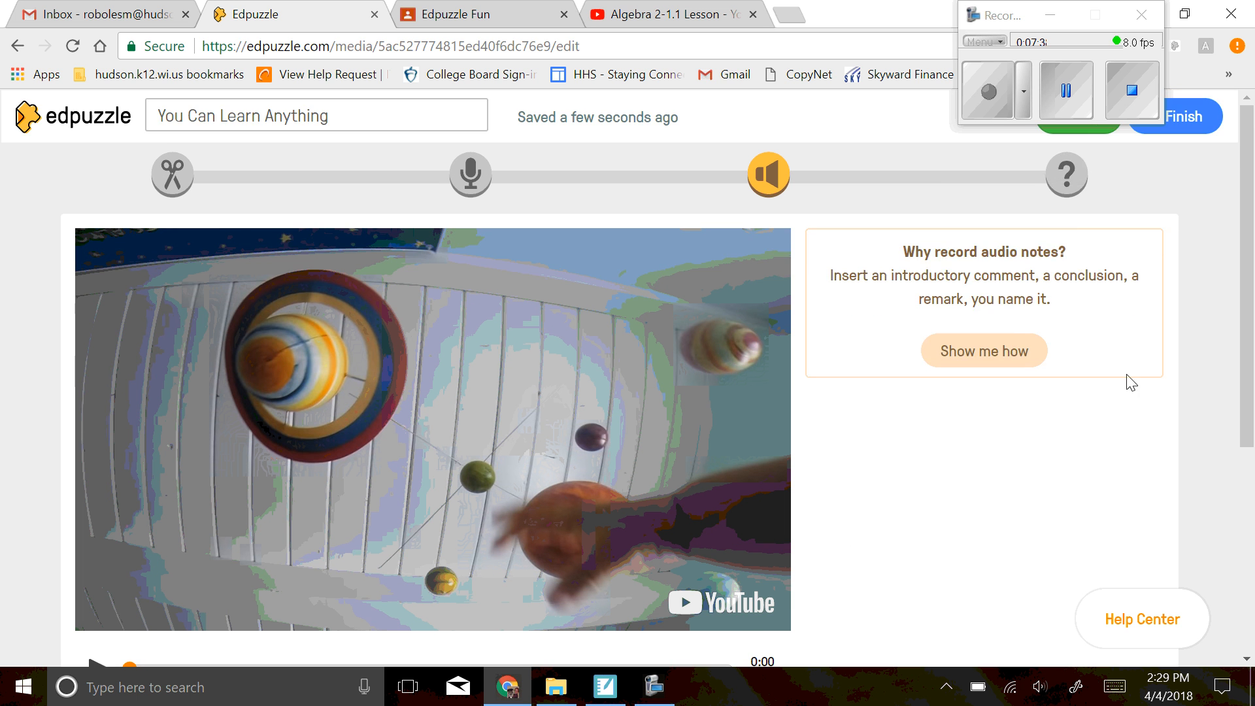
Go to the quiz stage, play the video and insert a question at about 0:27.
left_click(1073, 181)
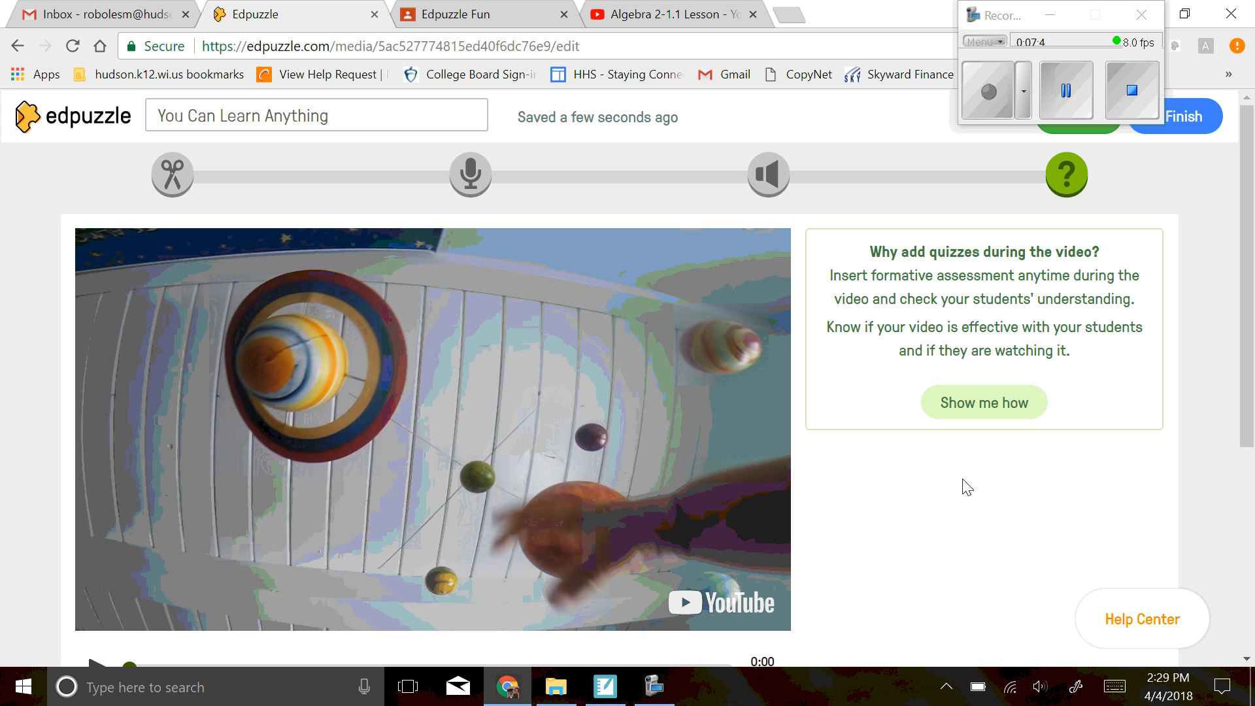
scroll(874, 473, "down", 3)
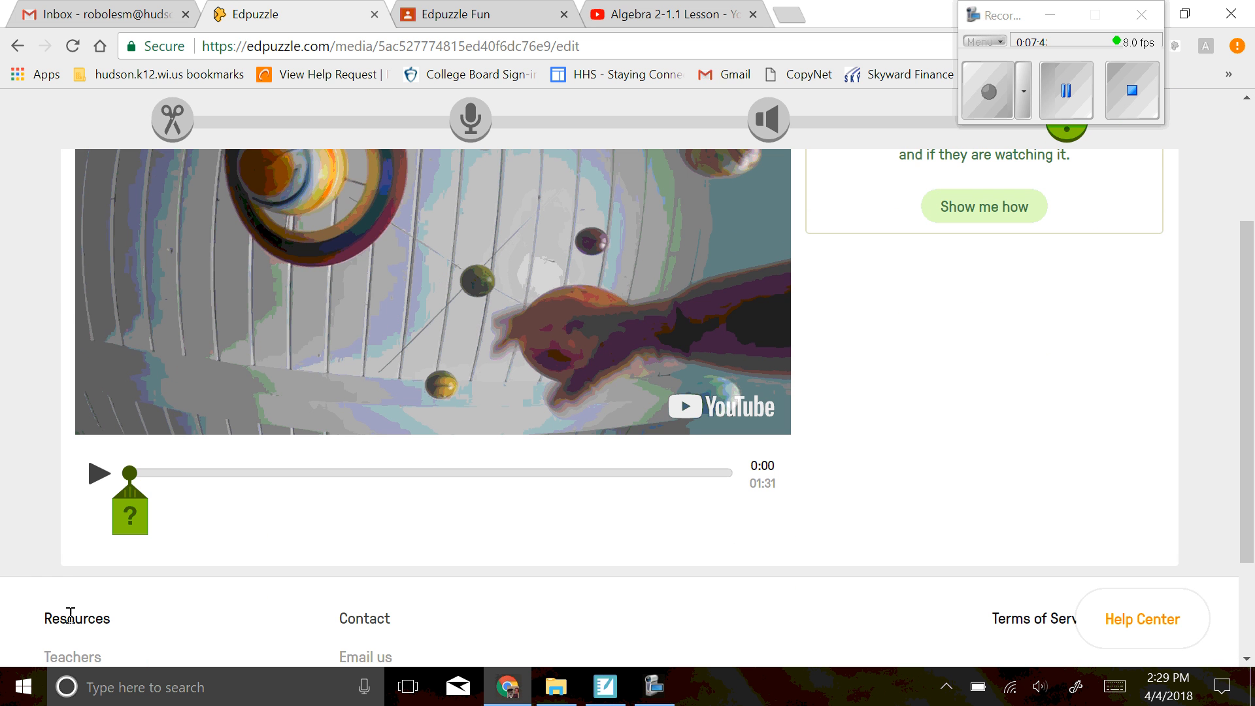
left_click(94, 482)
scroll(150, 467, "up", 2)
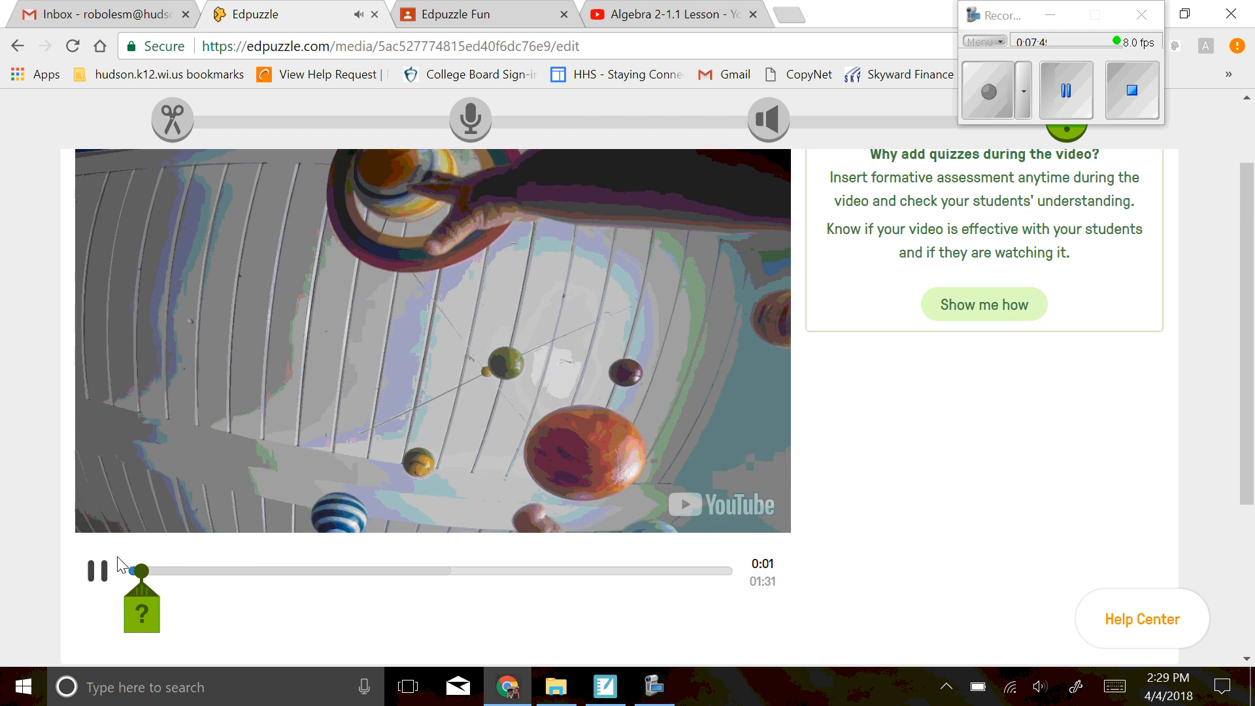
left_click_drag(141, 571, 304, 578)
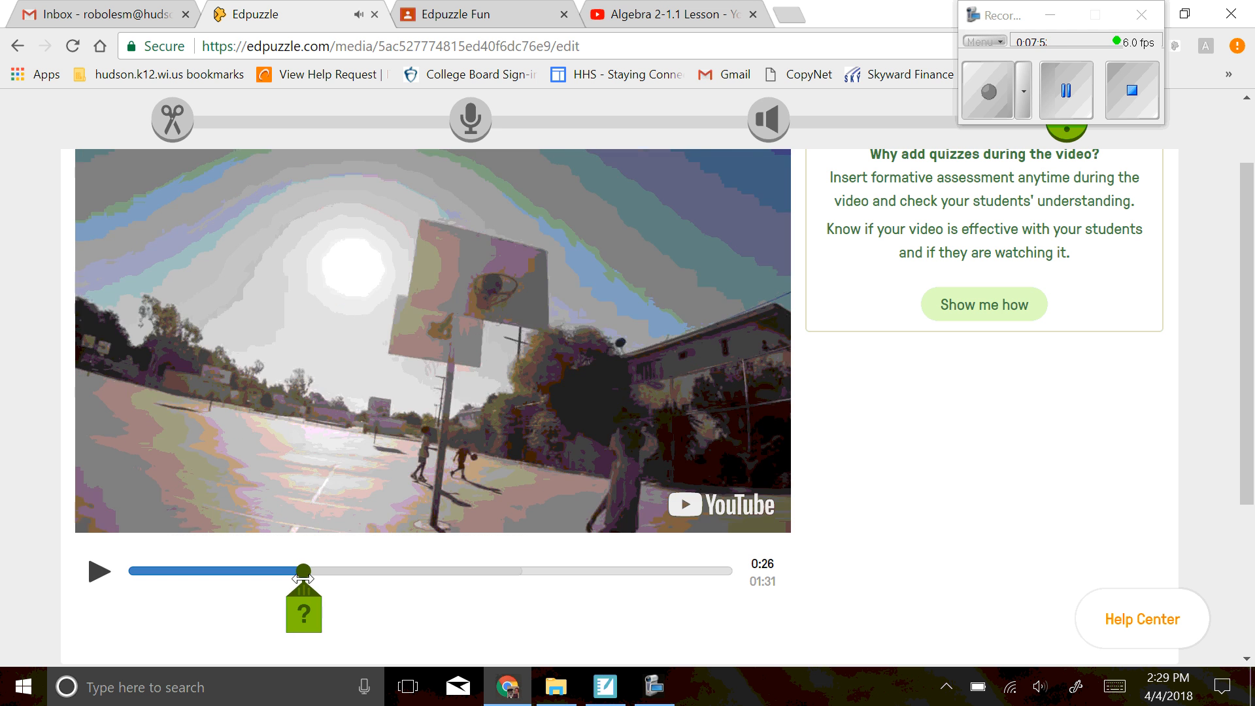
left_click(308, 614)
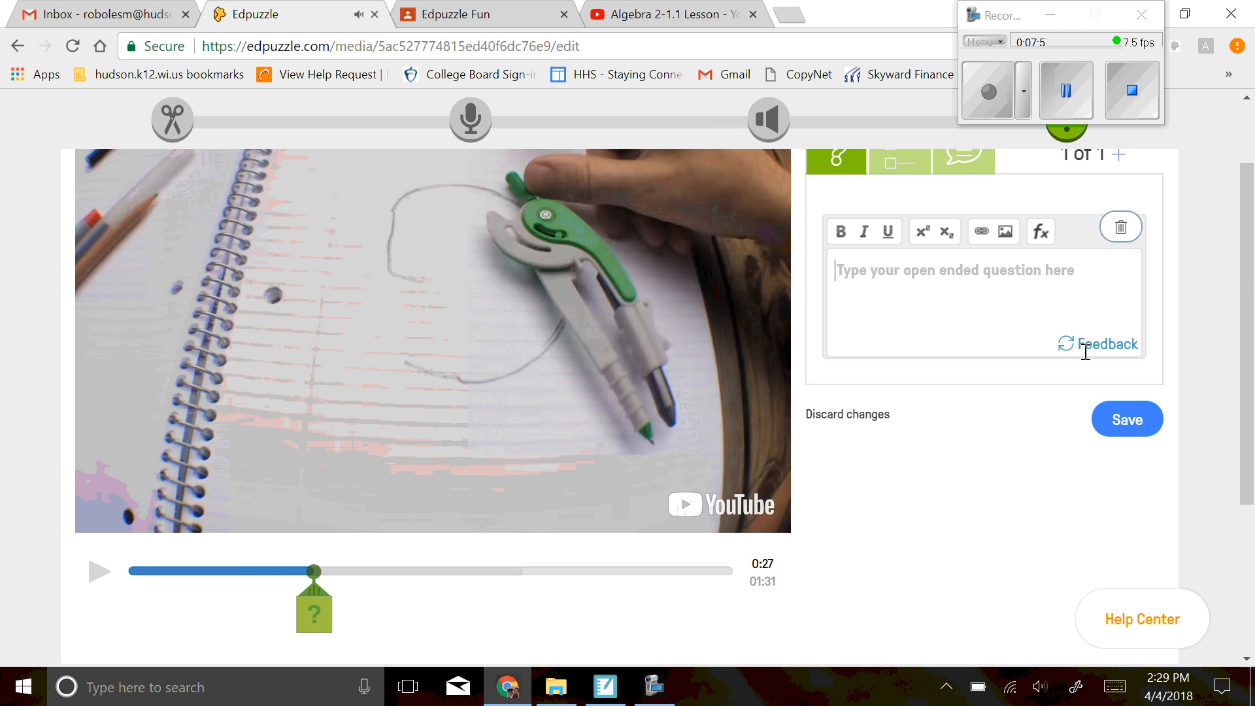
Make the question multiple choice, asking for the teacher's favorite, with the choices "Blue" and "Red".
scroll(1118, 373, "up", 1)
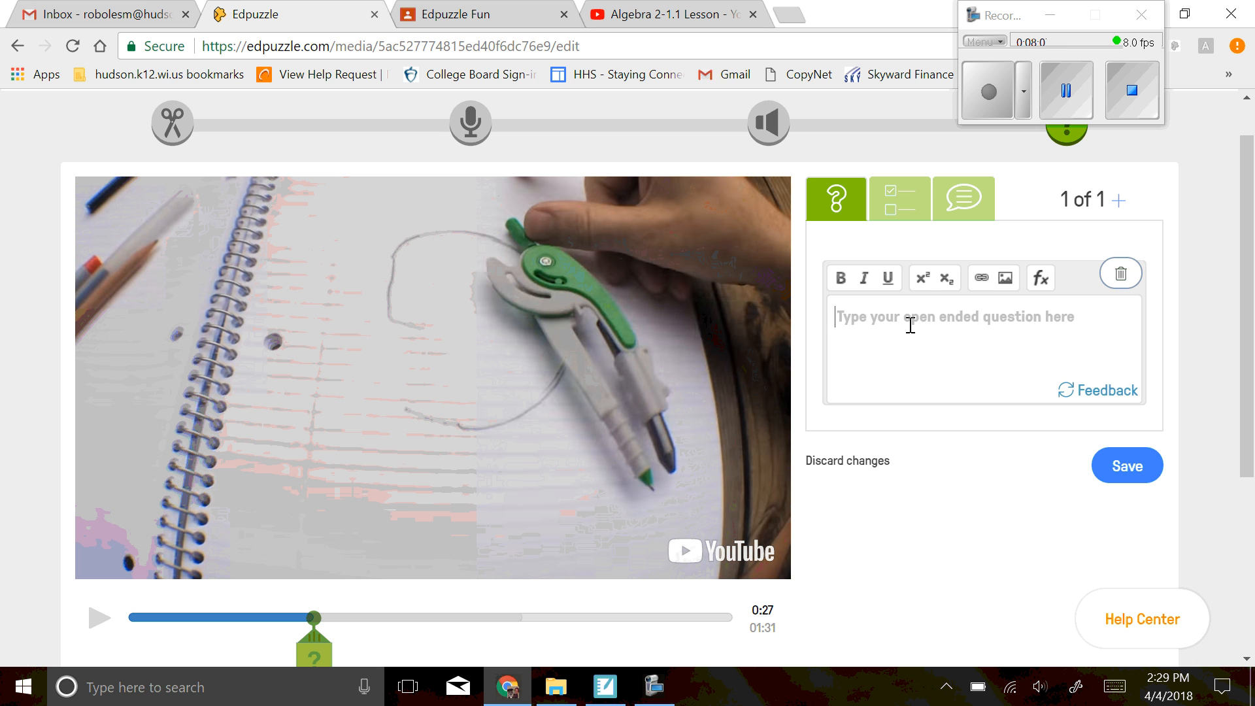
left_click(914, 201)
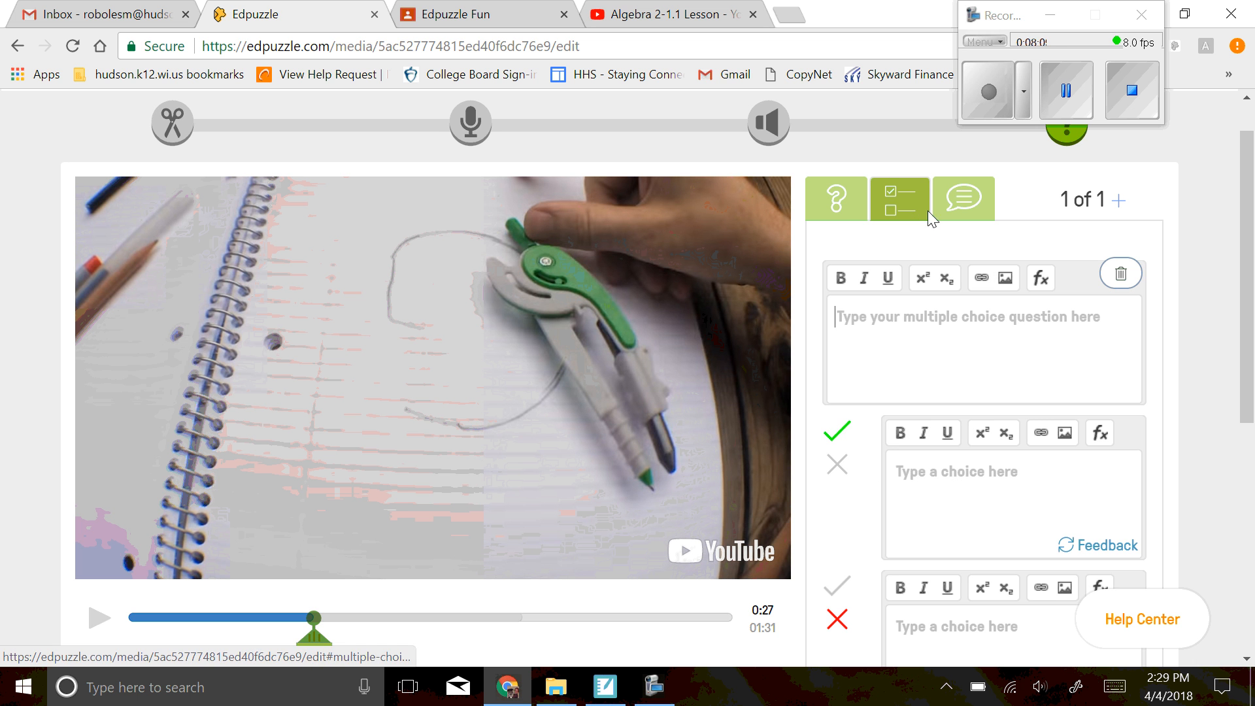
scroll(1248, 337, "down", 2)
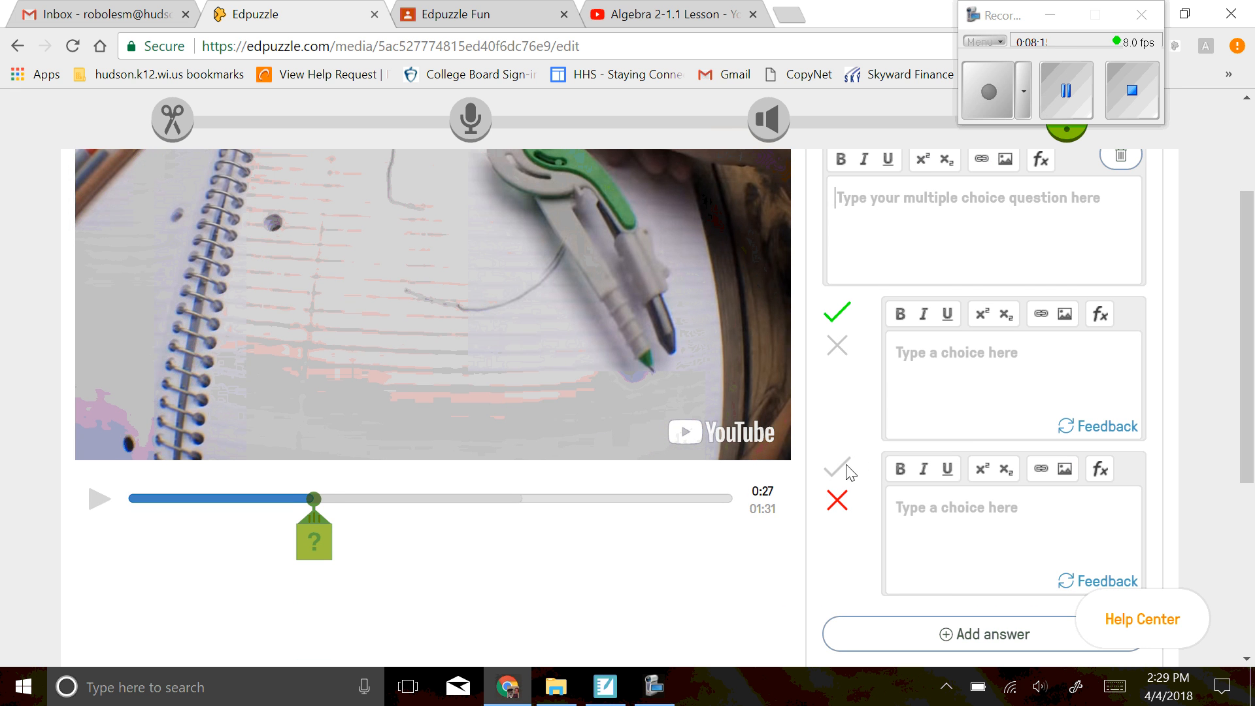
left_click(895, 249)
type("Waht")
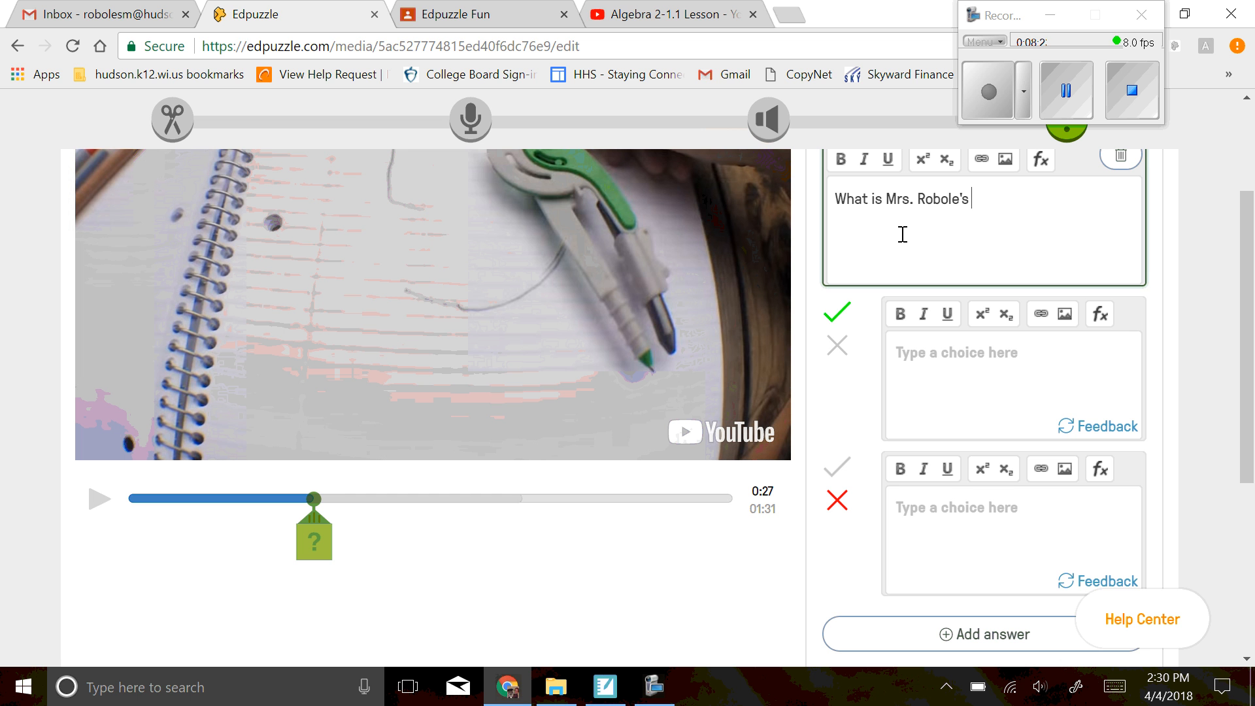
type("?")
left_click(986, 359)
type("Blue")
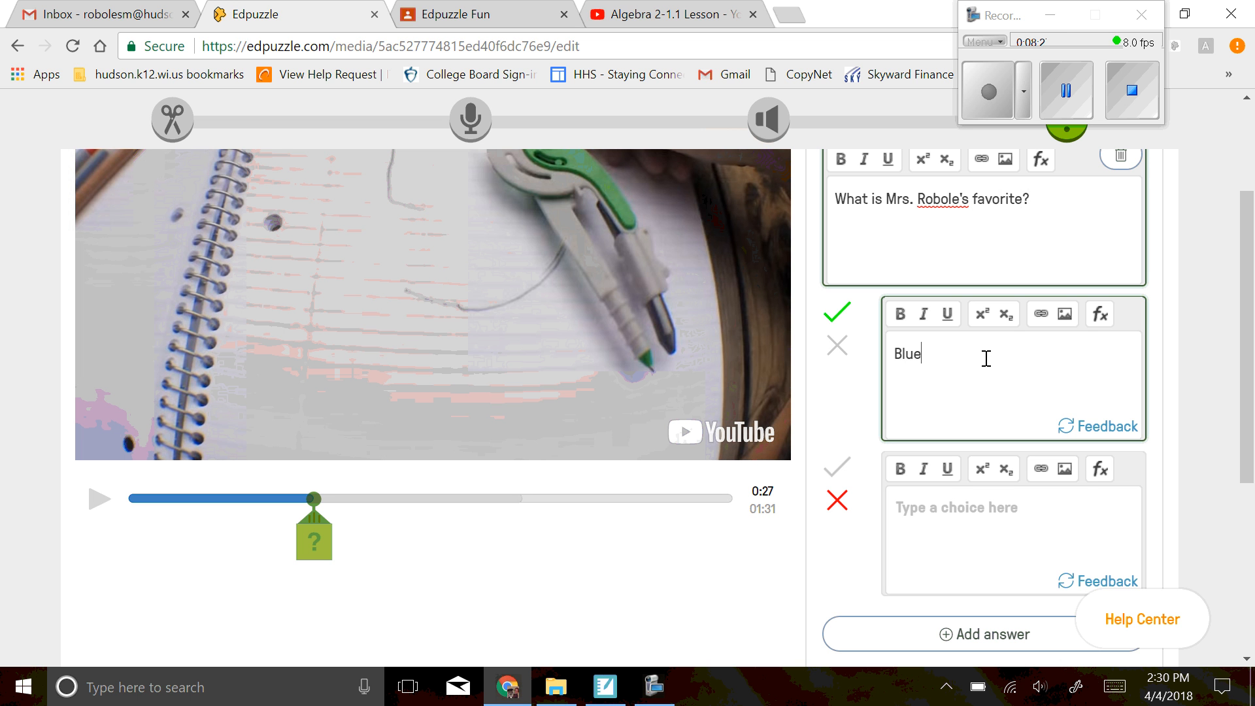
type("Red")
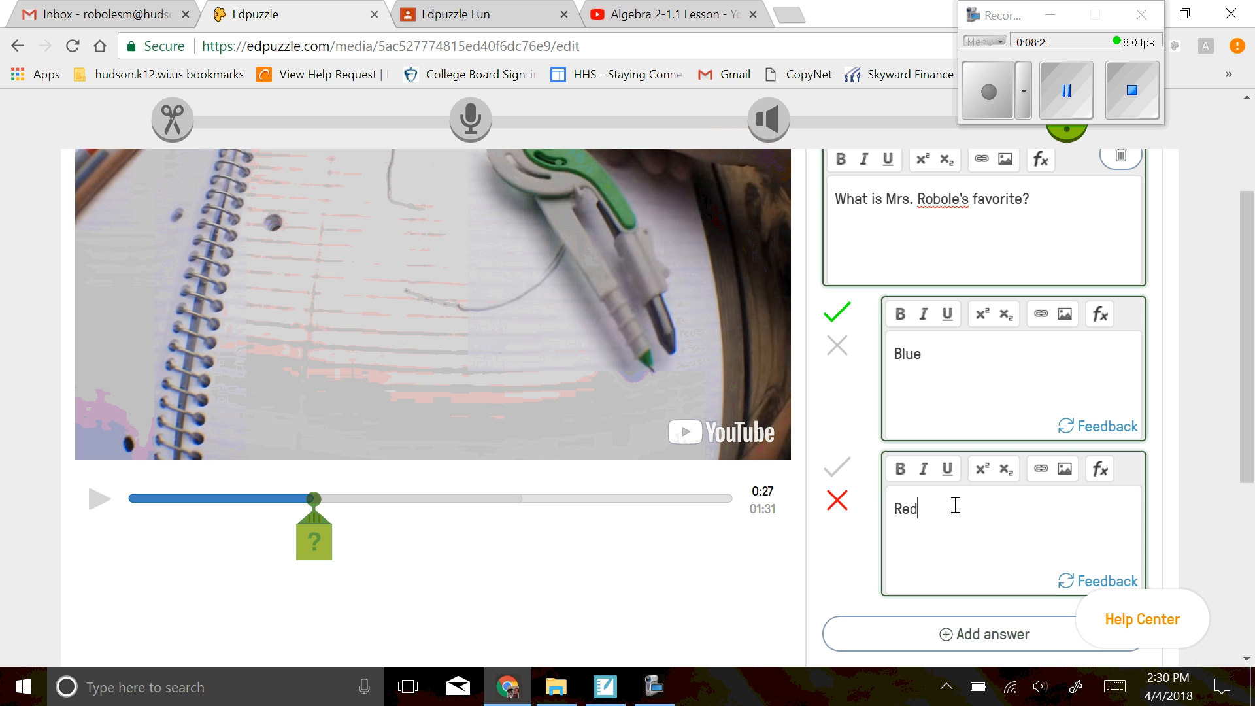
Try marking Red correct and Blue incorrect, and restore Blue as the correct answer and Red as the incorrect one.
left_click(837, 467)
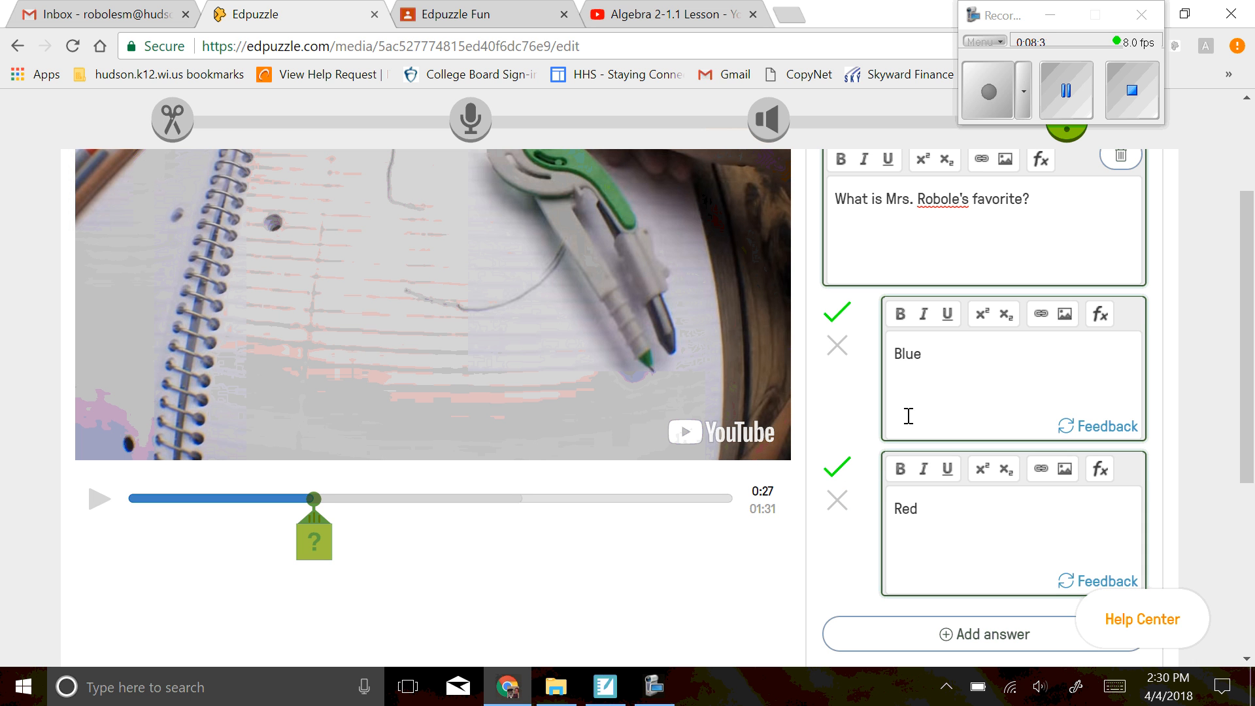
left_click(837, 344)
left_click(837, 312)
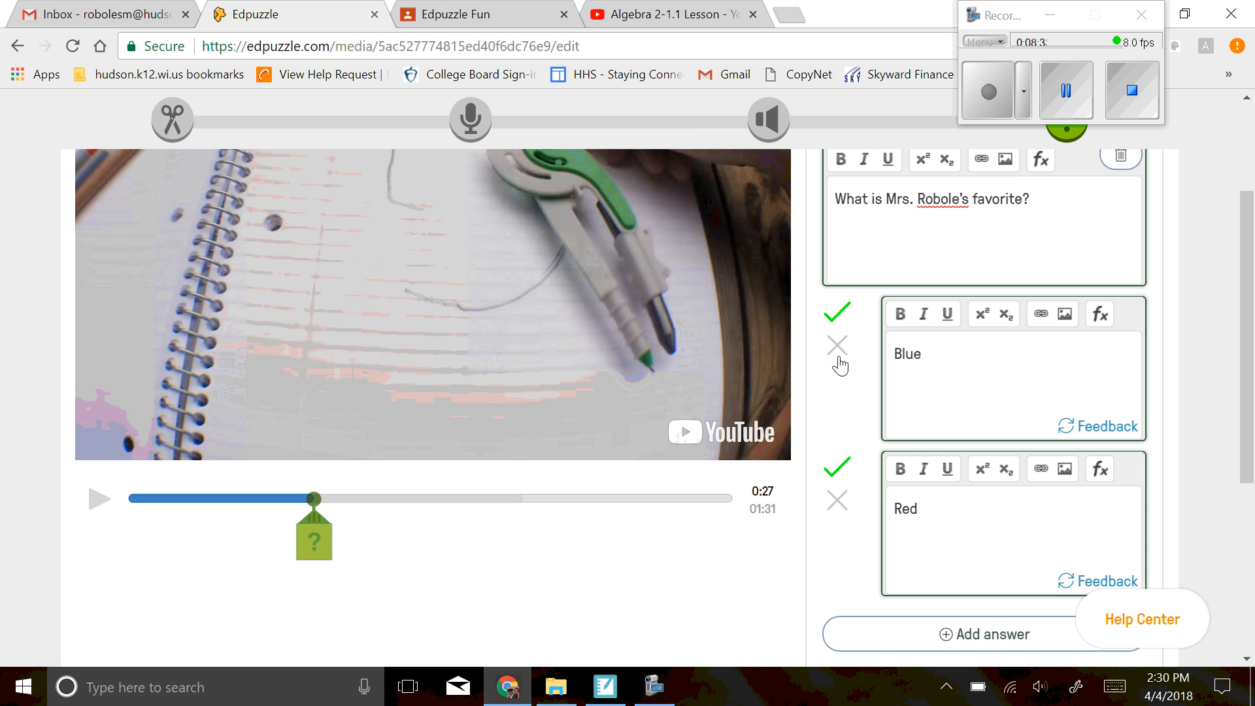
left_click(837, 500)
View the equation editor for the Red choice, cancel it and save the multiple-choice question.
scroll(947, 512, "down", 3)
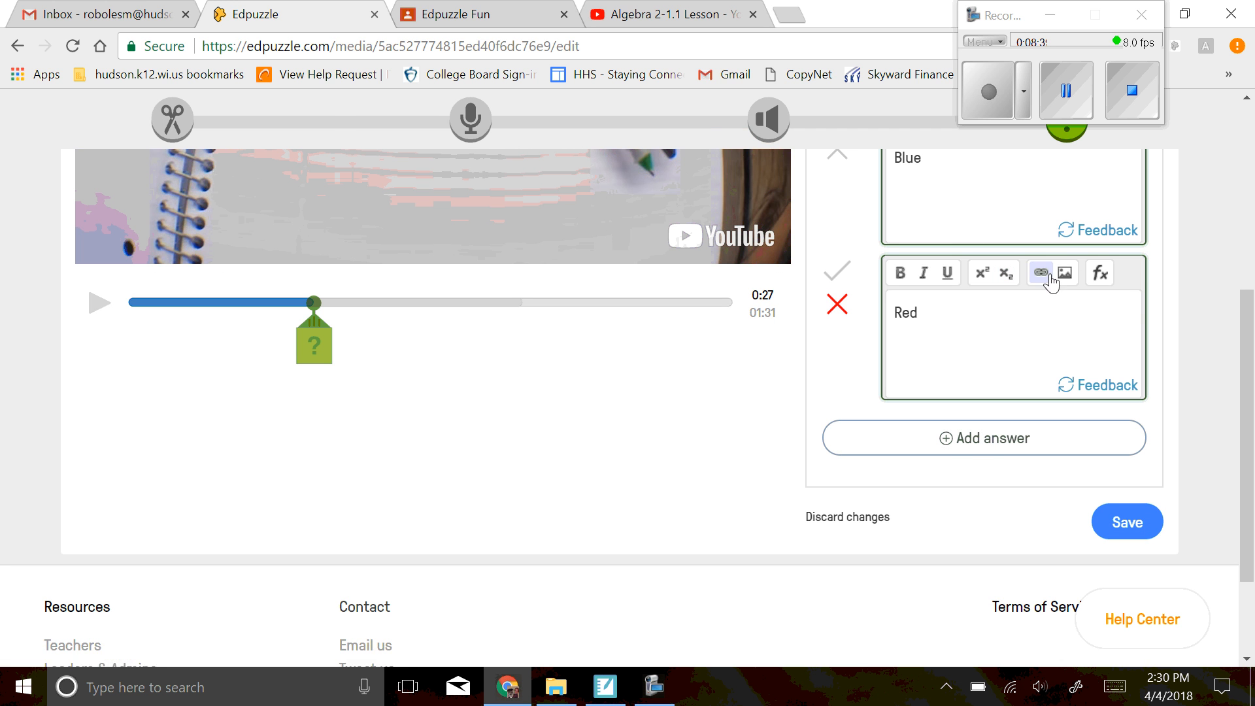
left_click(1101, 273)
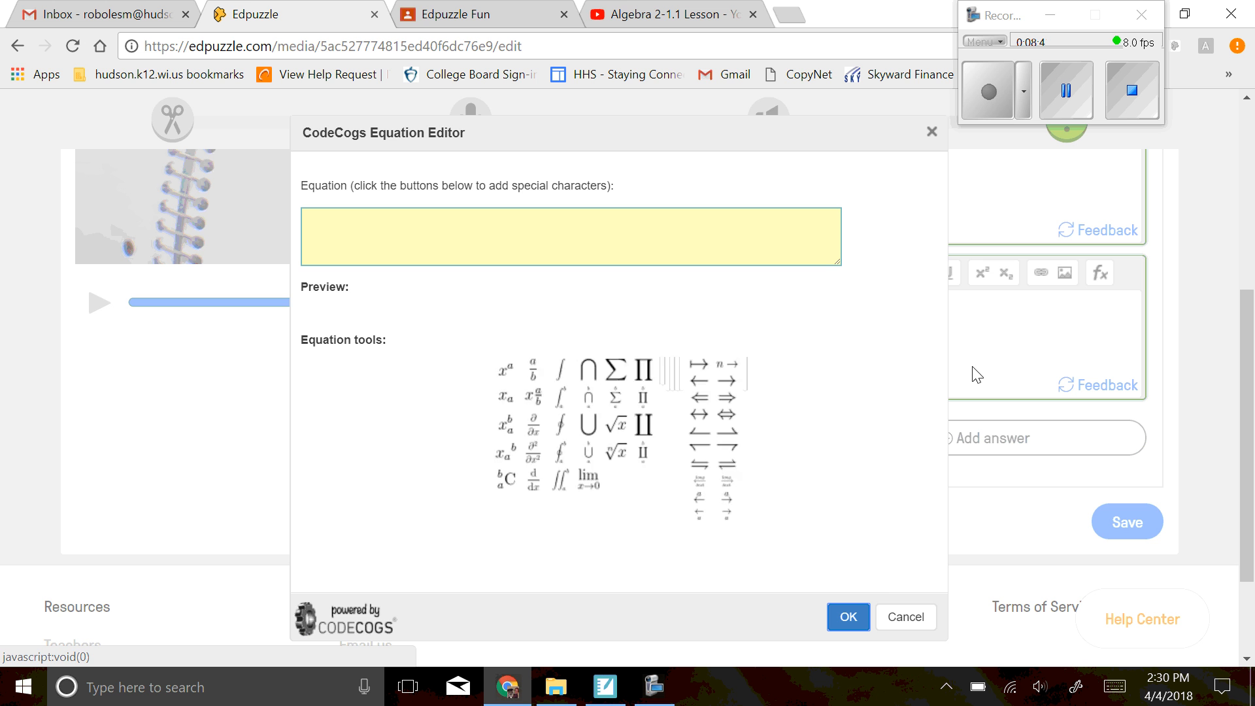
left_click(912, 617)
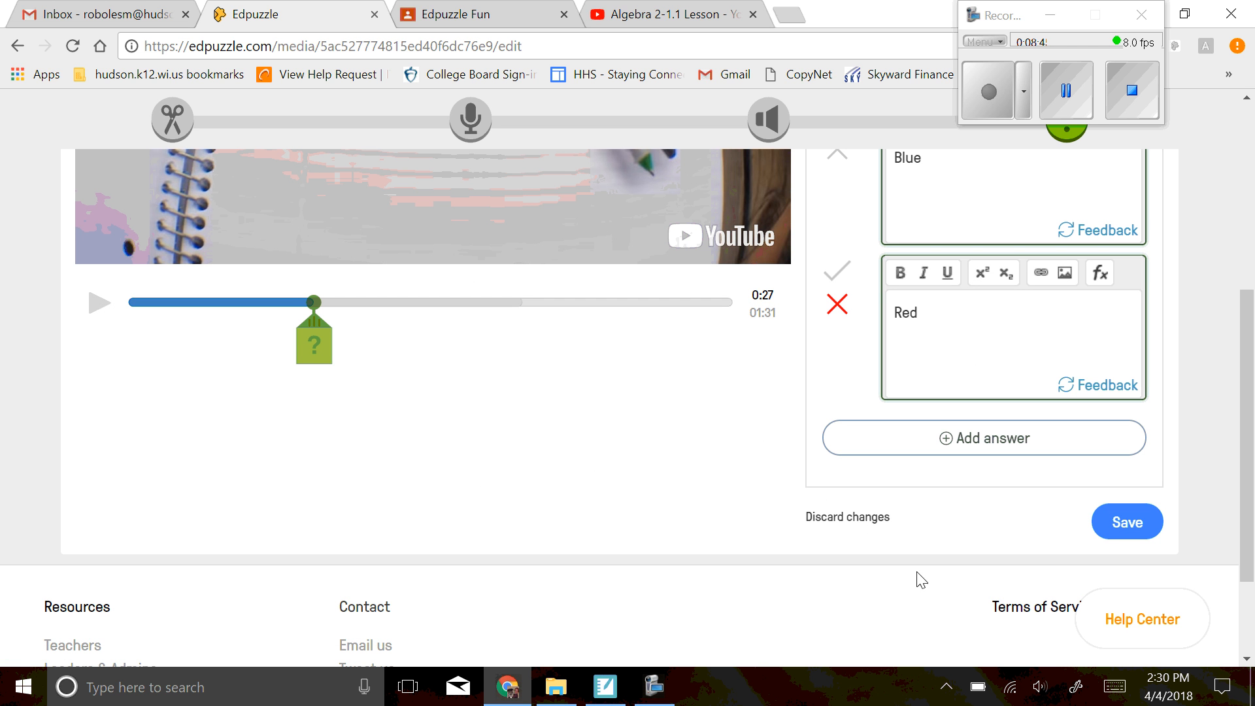
left_click(1123, 529)
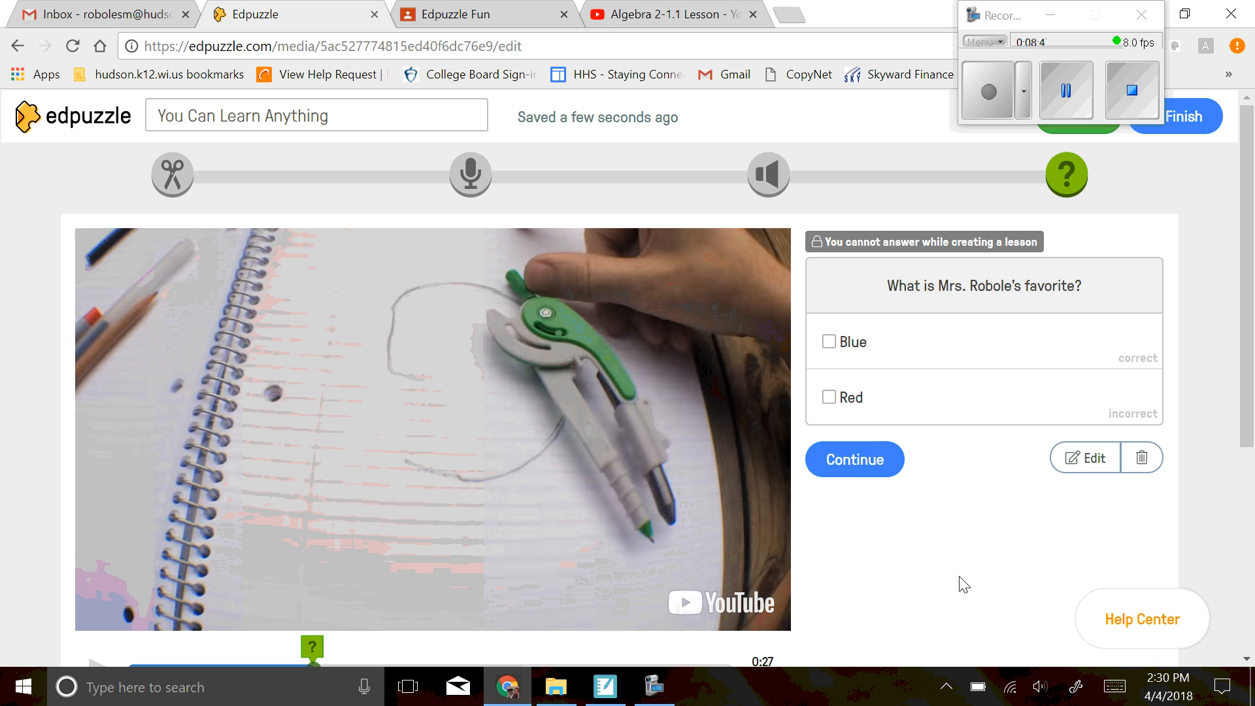
Continue the video past the first question and reopen that question from its marker at 0:27.
left_click(854, 461)
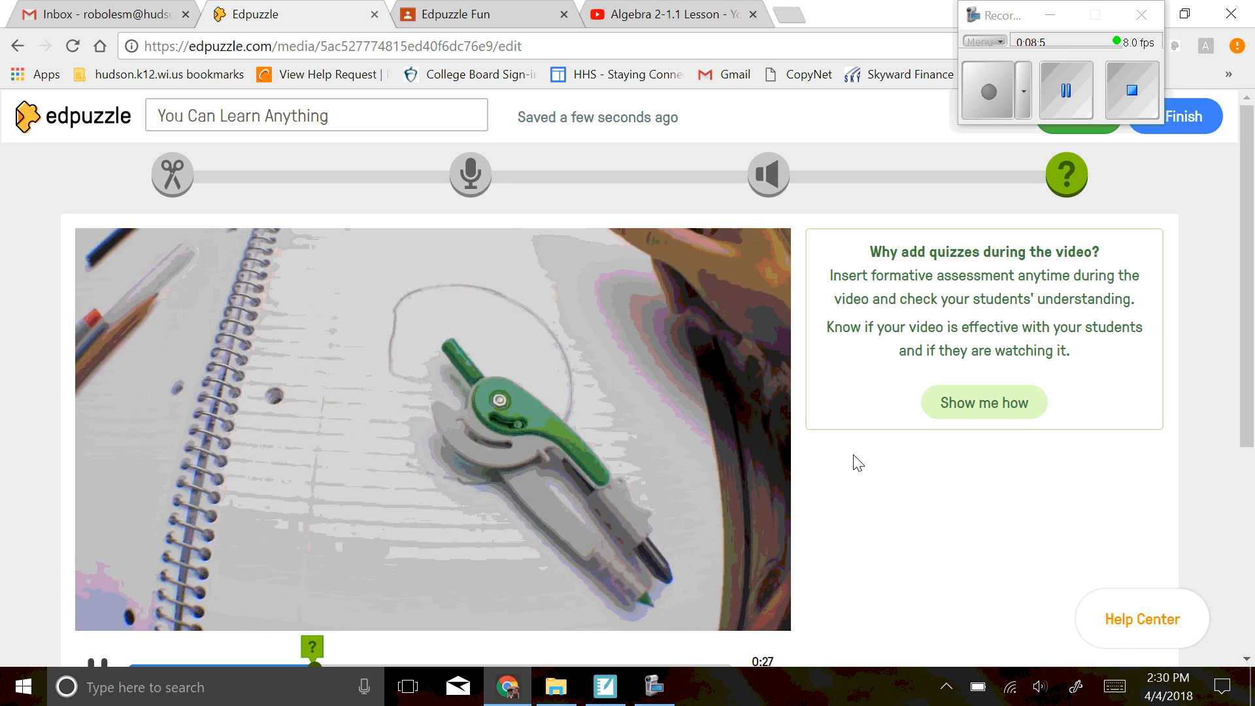
scroll(329, 540, "down", 3)
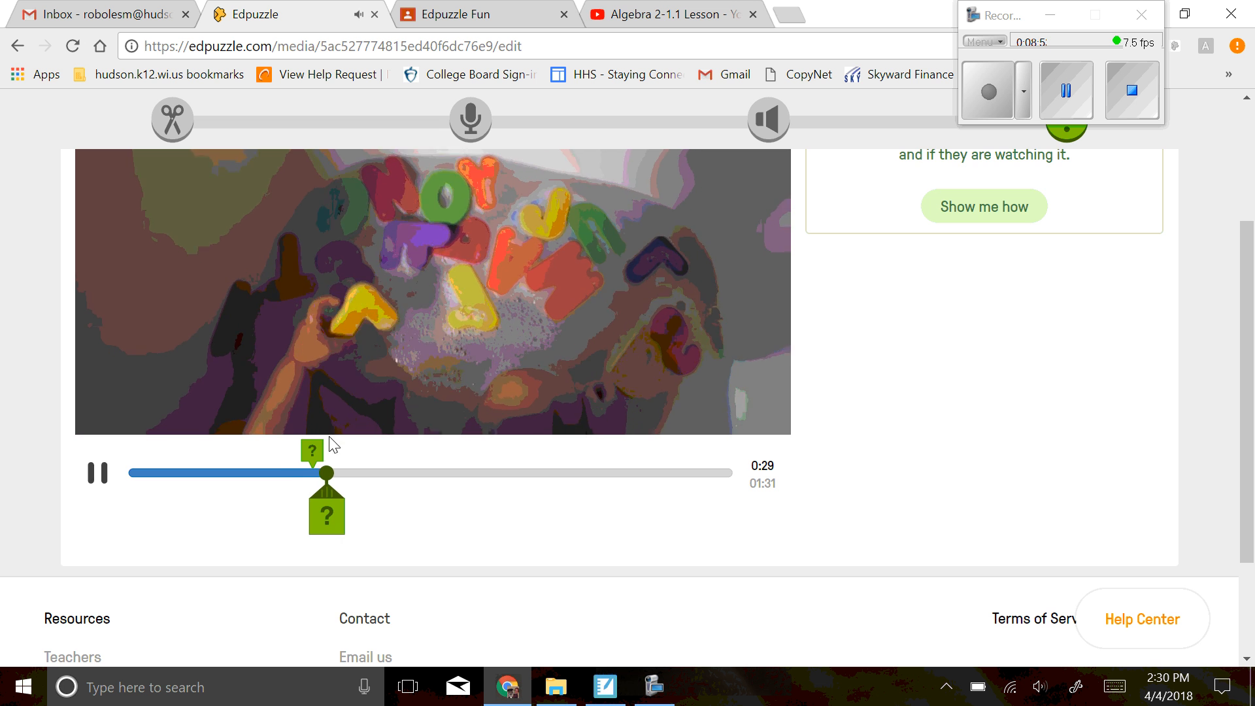
left_click(314, 451)
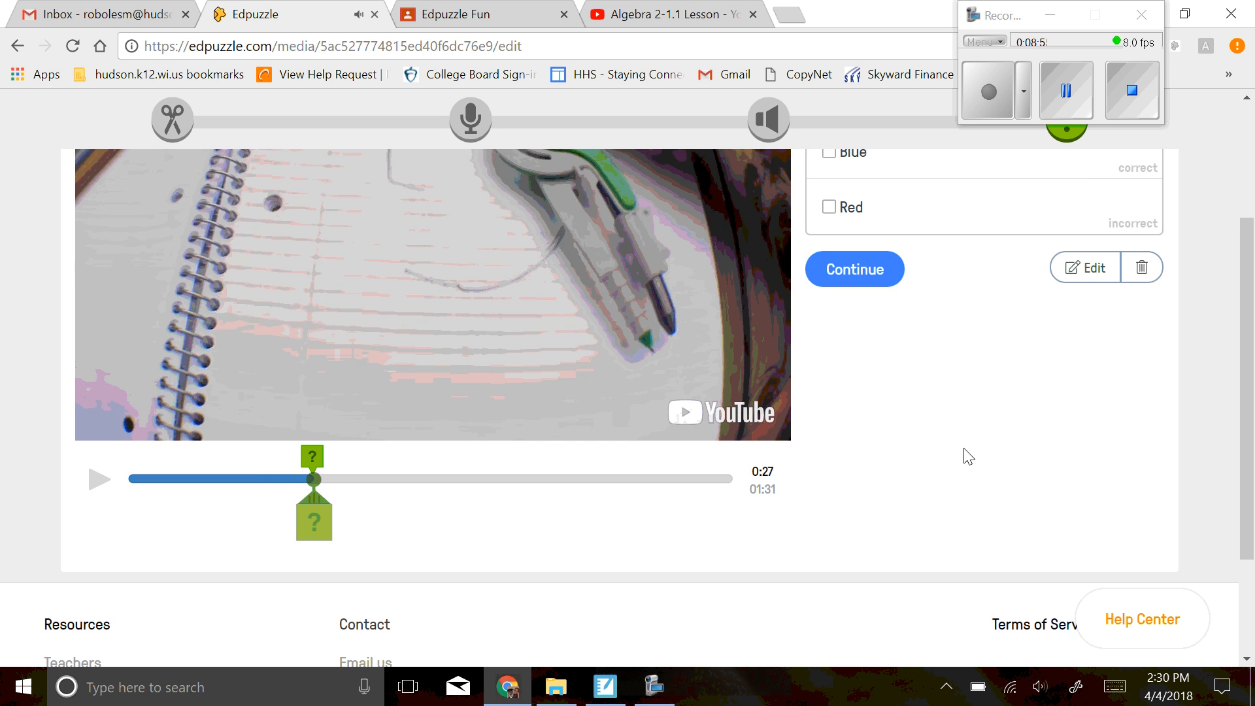
scroll(969, 456, "up", 3)
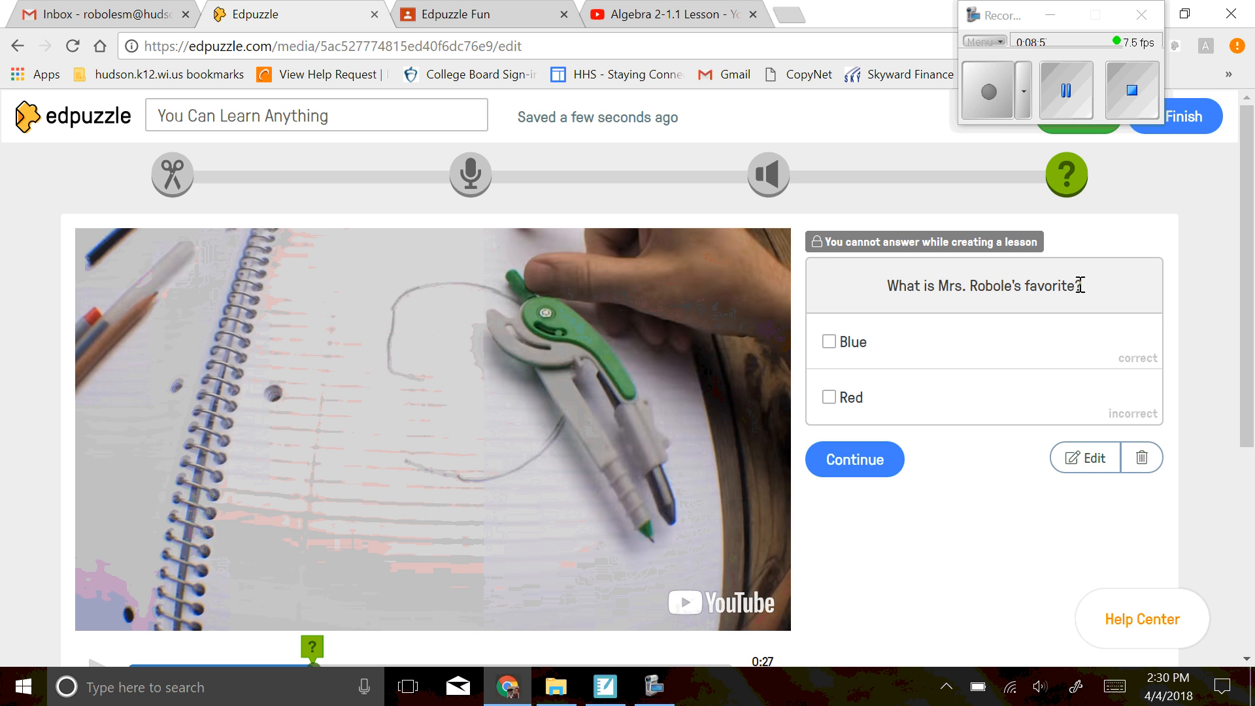
Start editing the 0:27 question, try adding a second open-ended question at the same point, and discard it.
left_click(1095, 458)
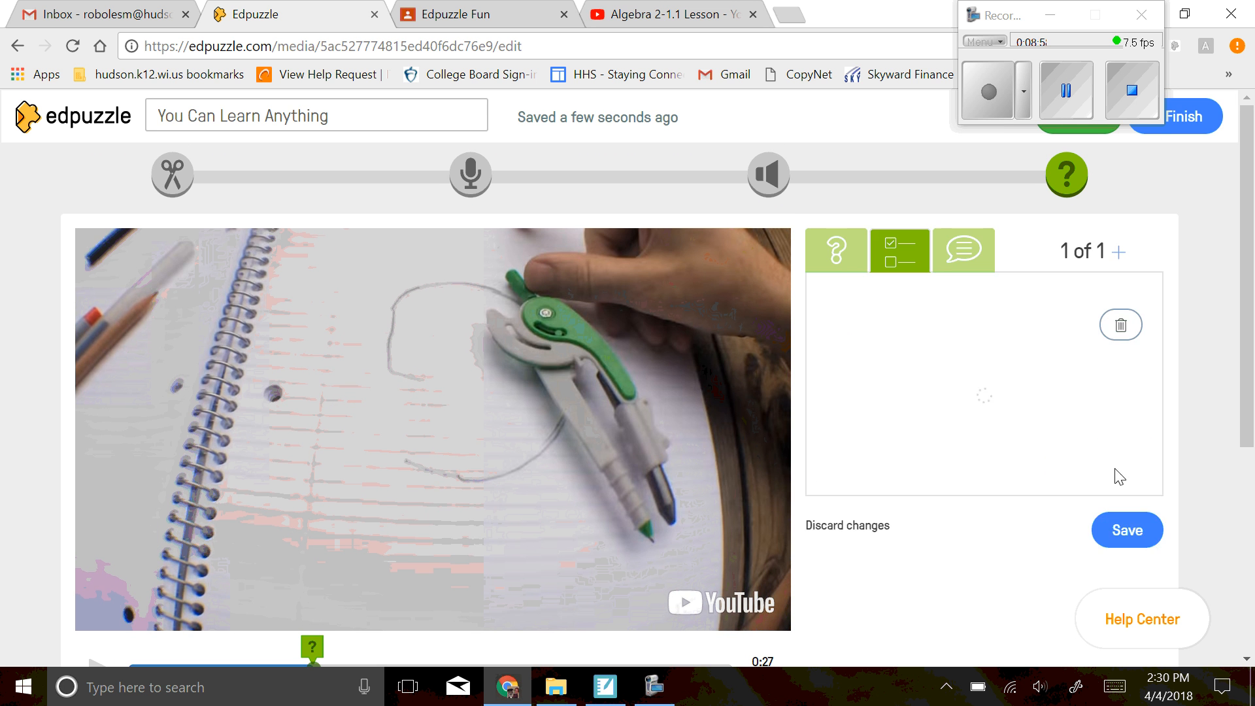
left_click(1118, 254)
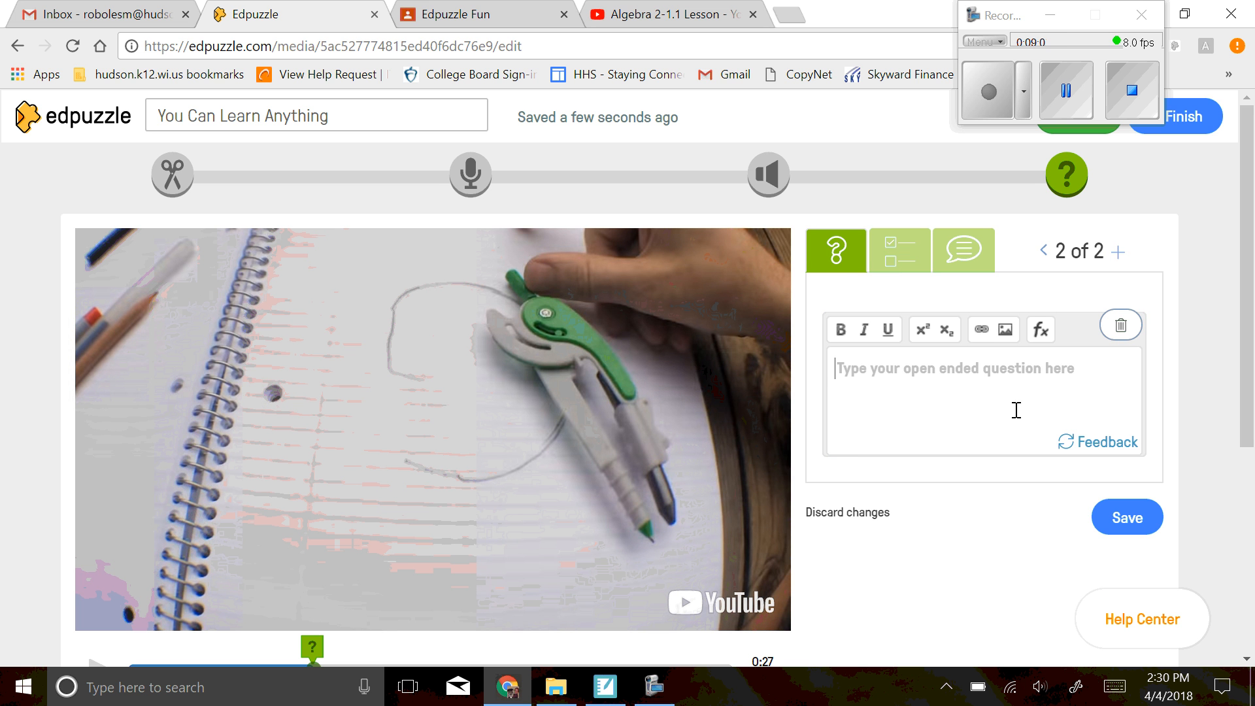
scroll(559, 638, "down", 3)
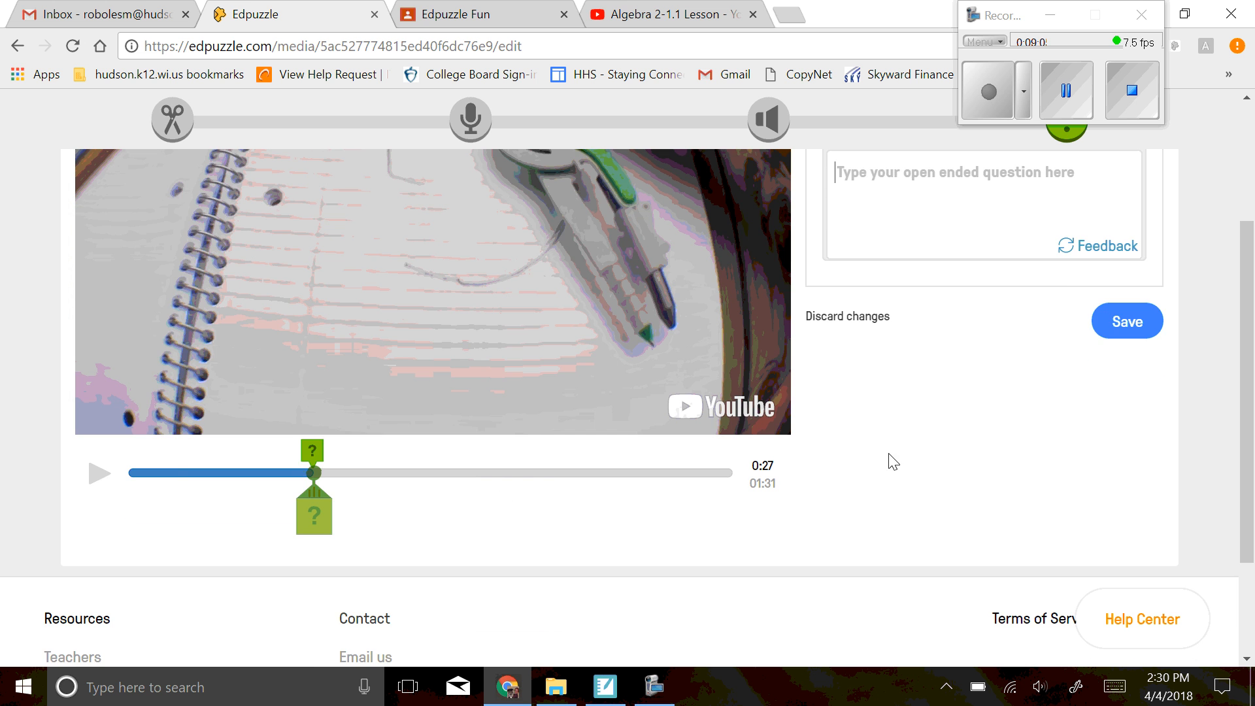
scroll(899, 460, "up", 3)
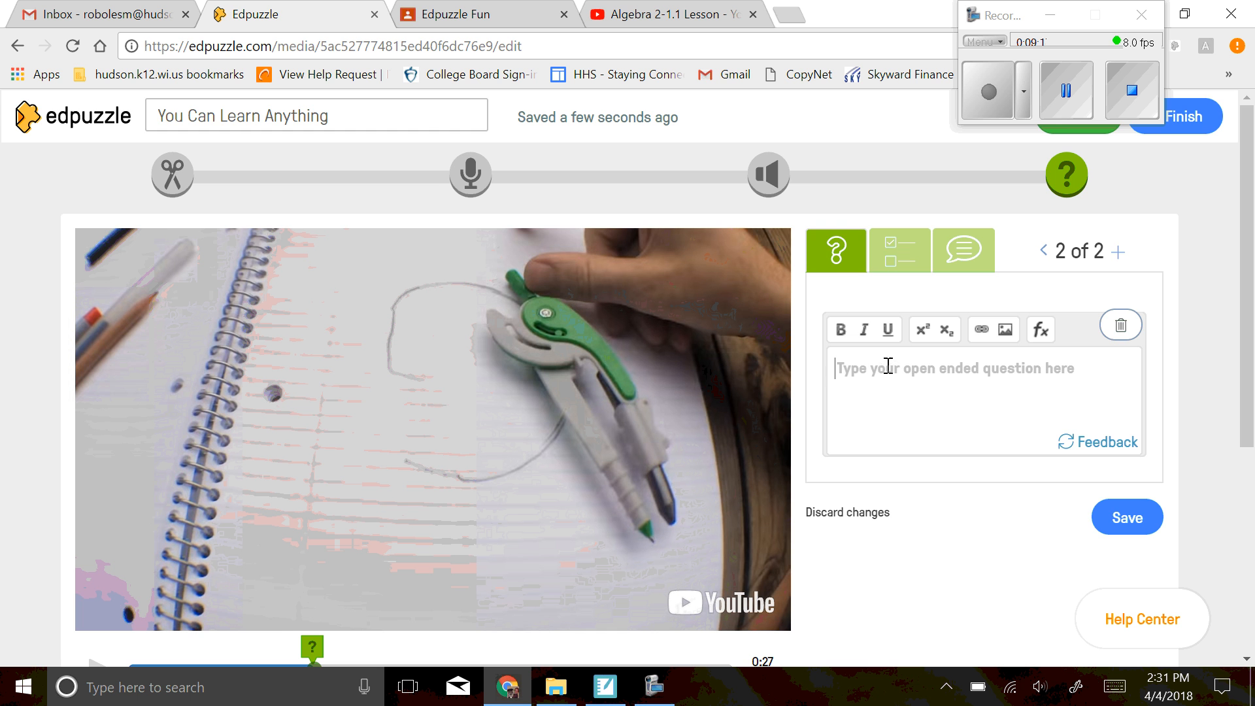
scroll(914, 490, "down", 1)
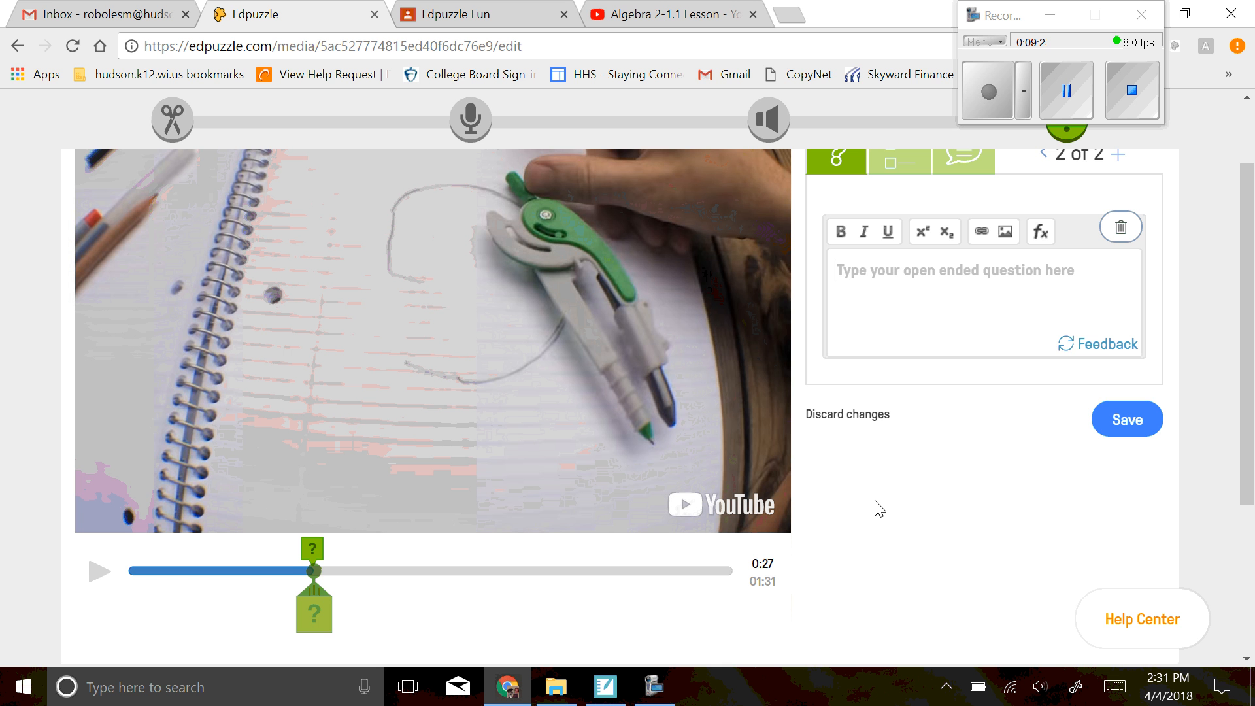
left_click(847, 414)
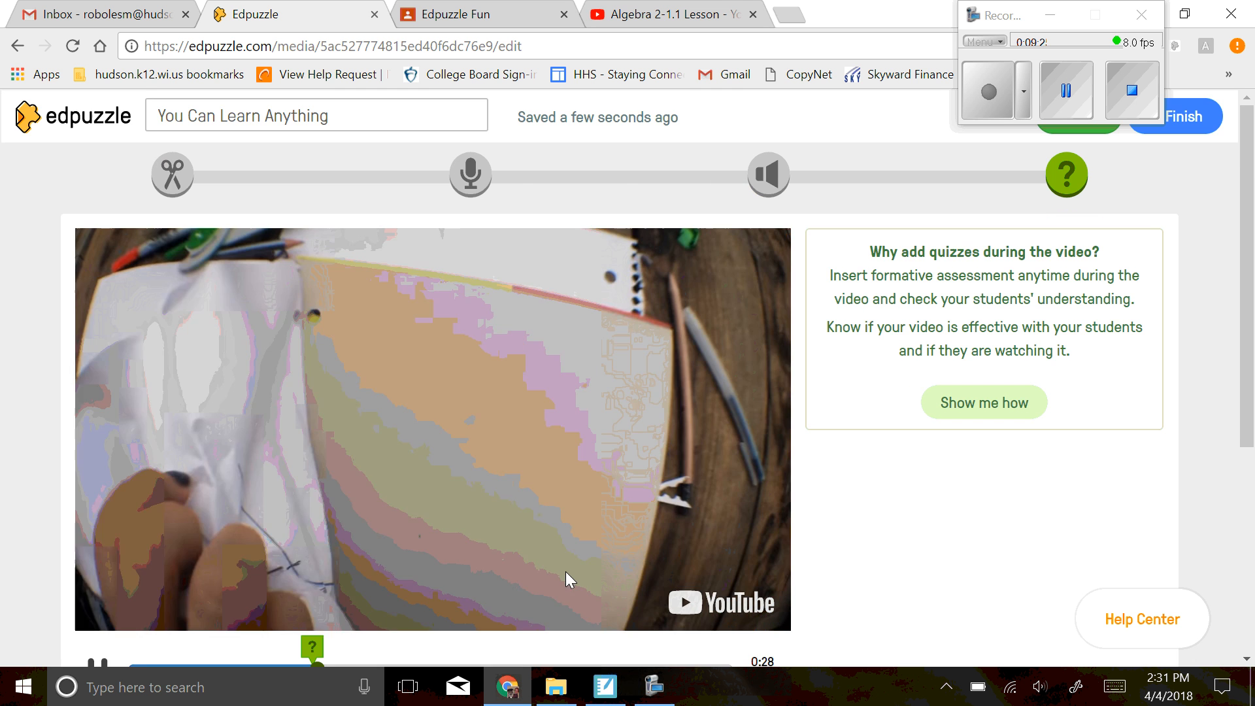
Insert a question at about 1:16 in the video, view the comment type and return to the open-ended type.
scroll(368, 518, "down", 2)
mouse_move(355, 537)
left_mouse_down()
mouse_move(369, 523)
mouse_move(637, 523)
left_mouse_up()
left_click(637, 521)
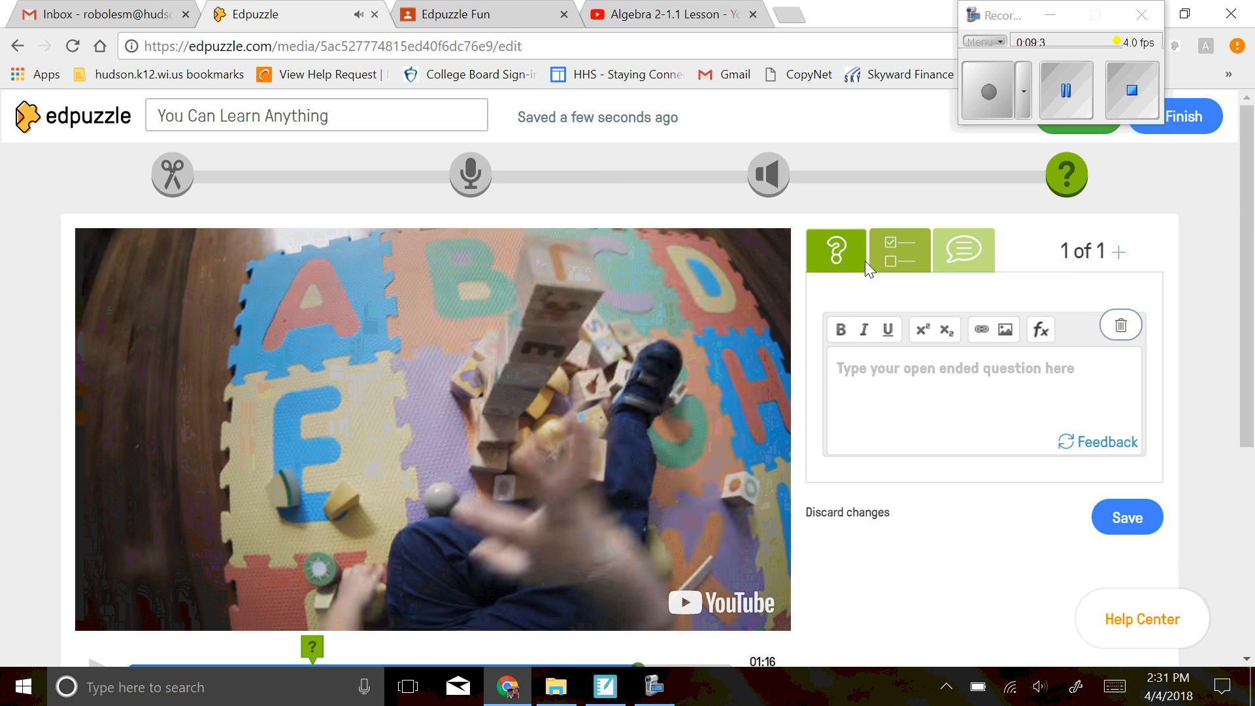
left_click(965, 249)
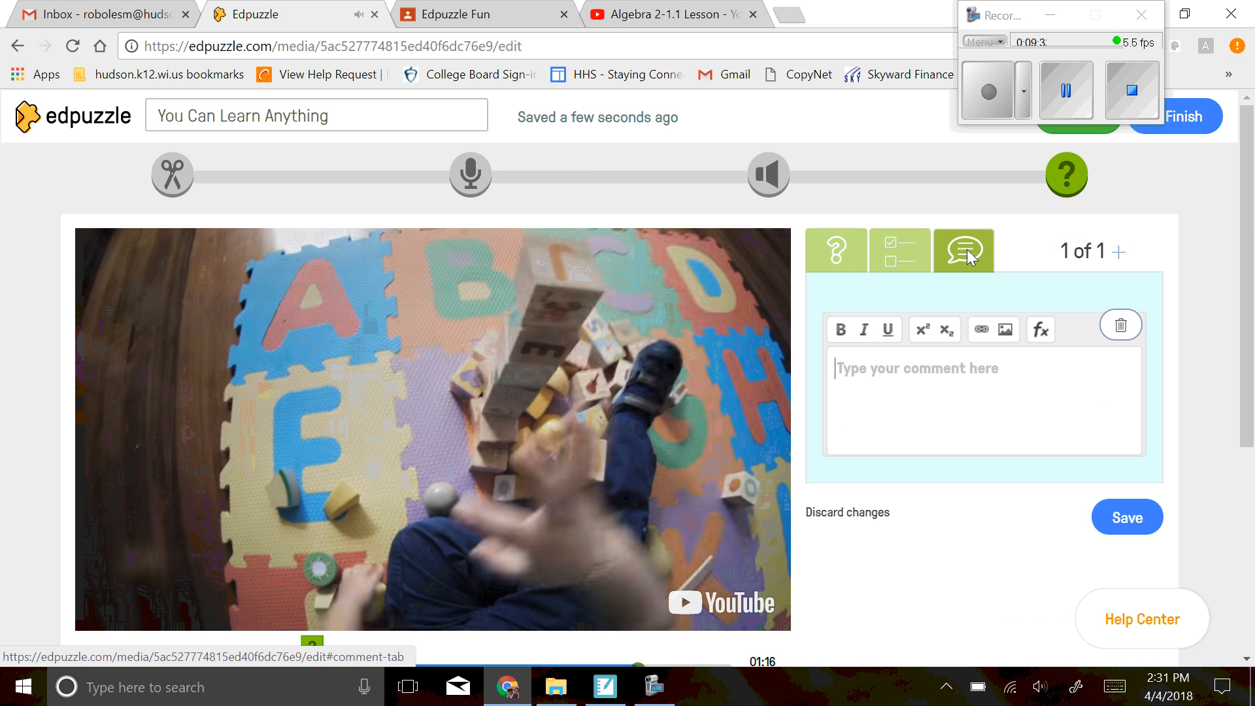
left_click(840, 257)
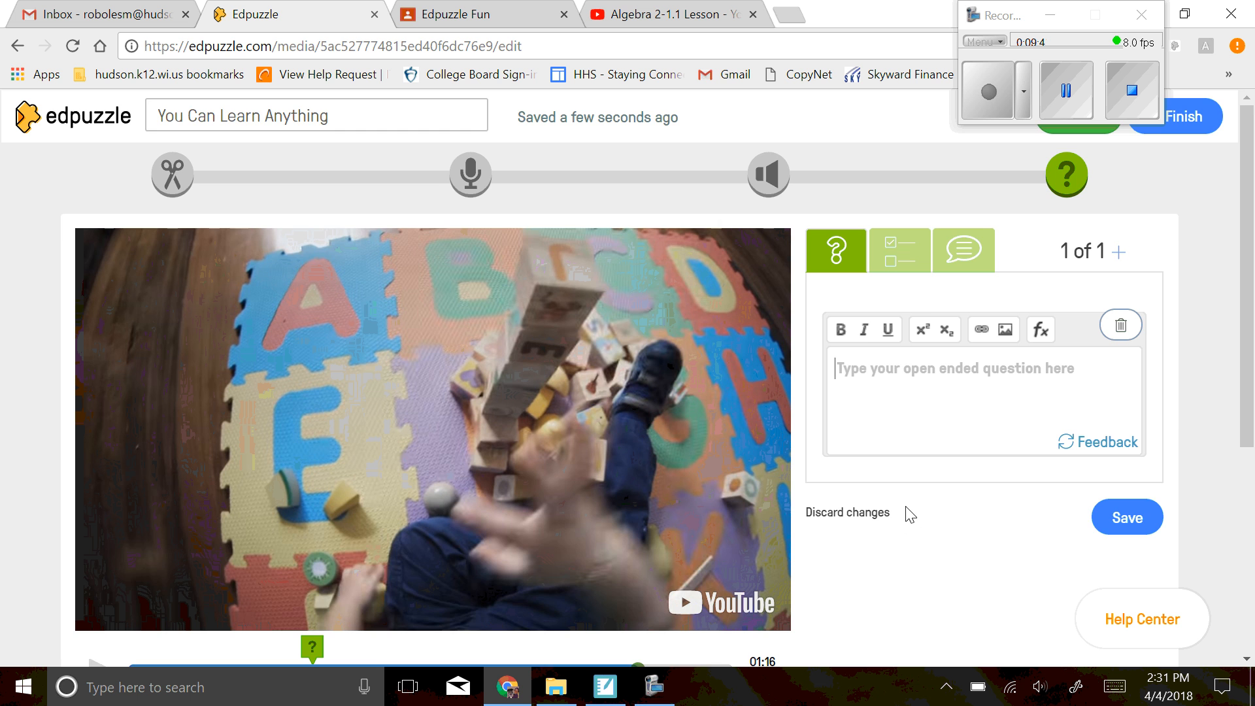
Enter the open-ended question "What is the kid playing with right now?" and save it.
scroll(904, 512, "down", 1)
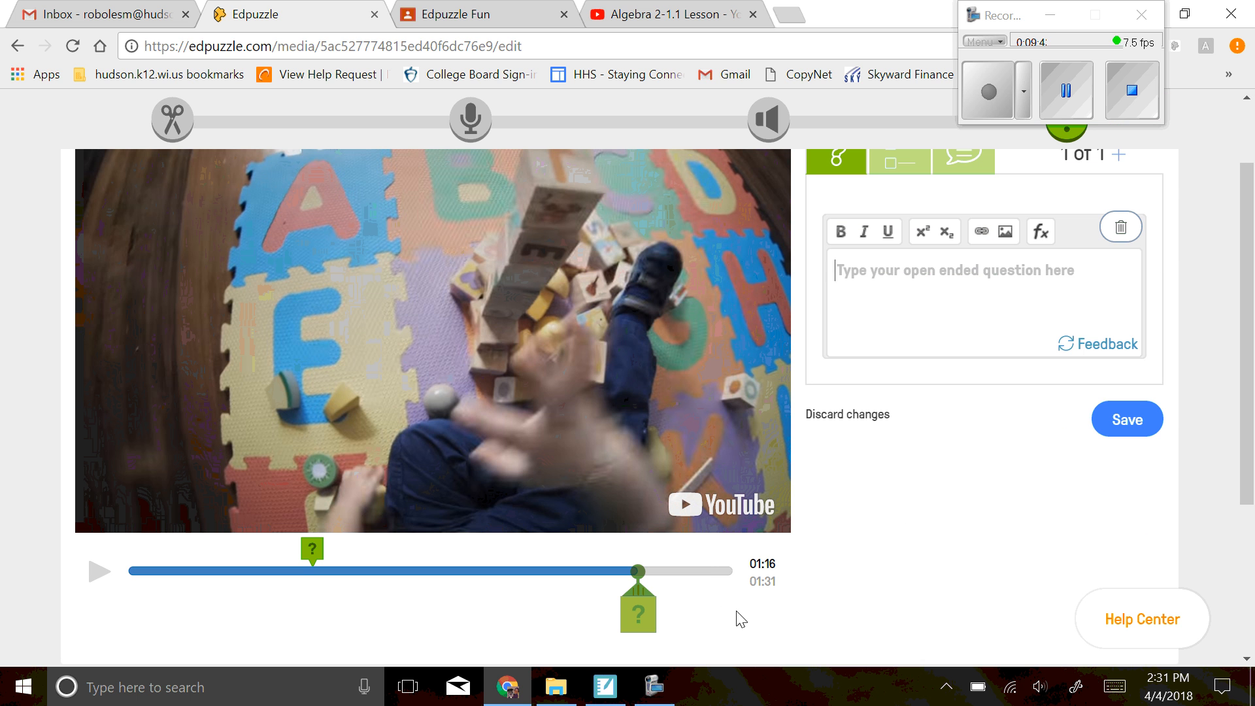
type("What is the ")
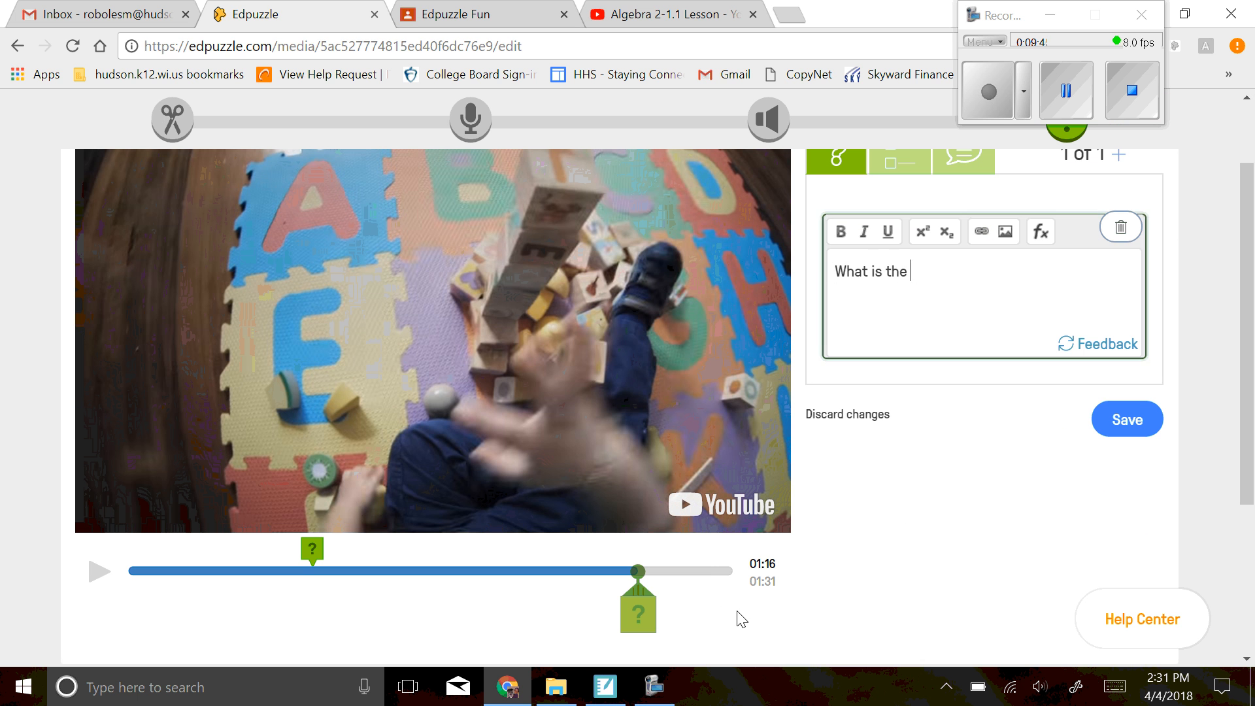
type("kid playing with right now?")
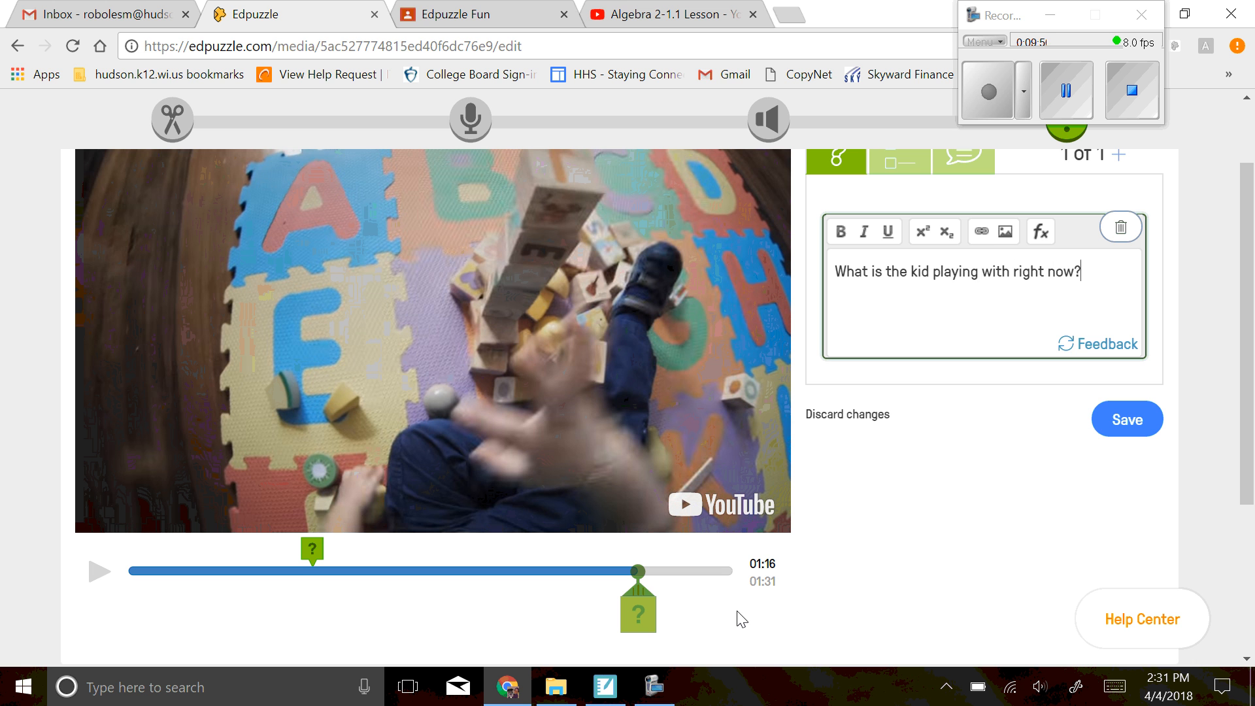
left_click(1132, 426)
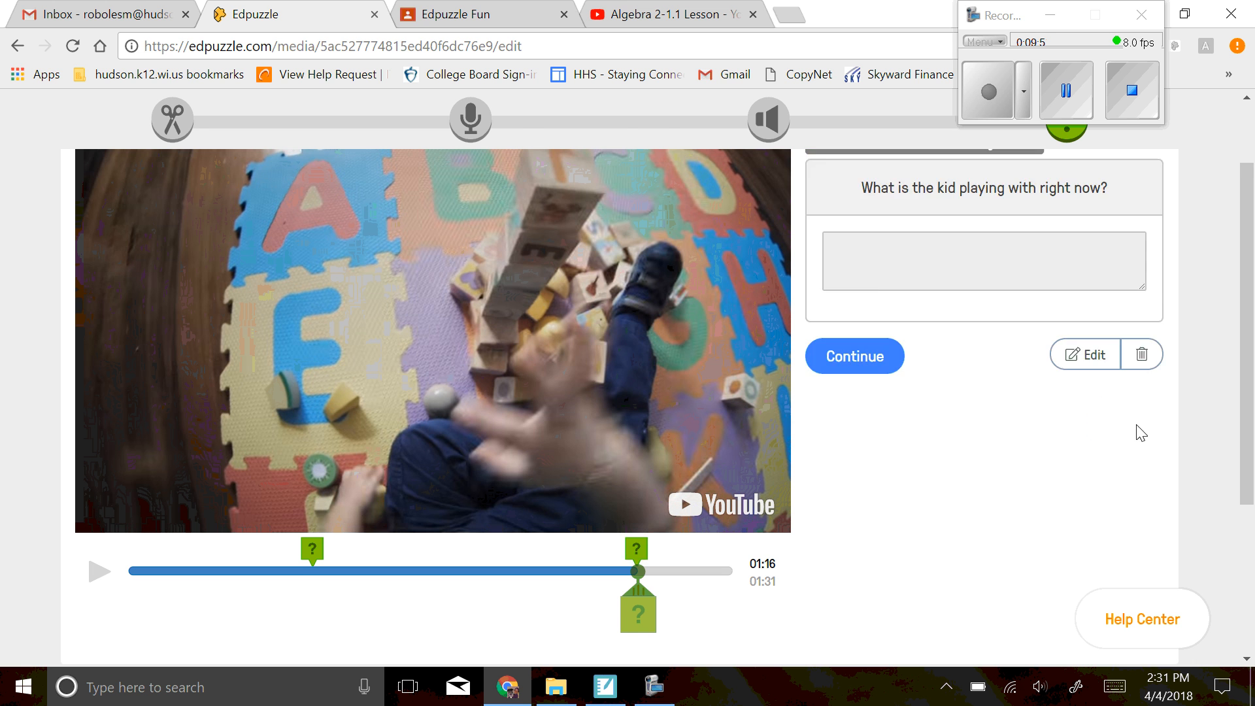
Continue the video past the second question and pause it at about 1:19.
left_click(845, 460)
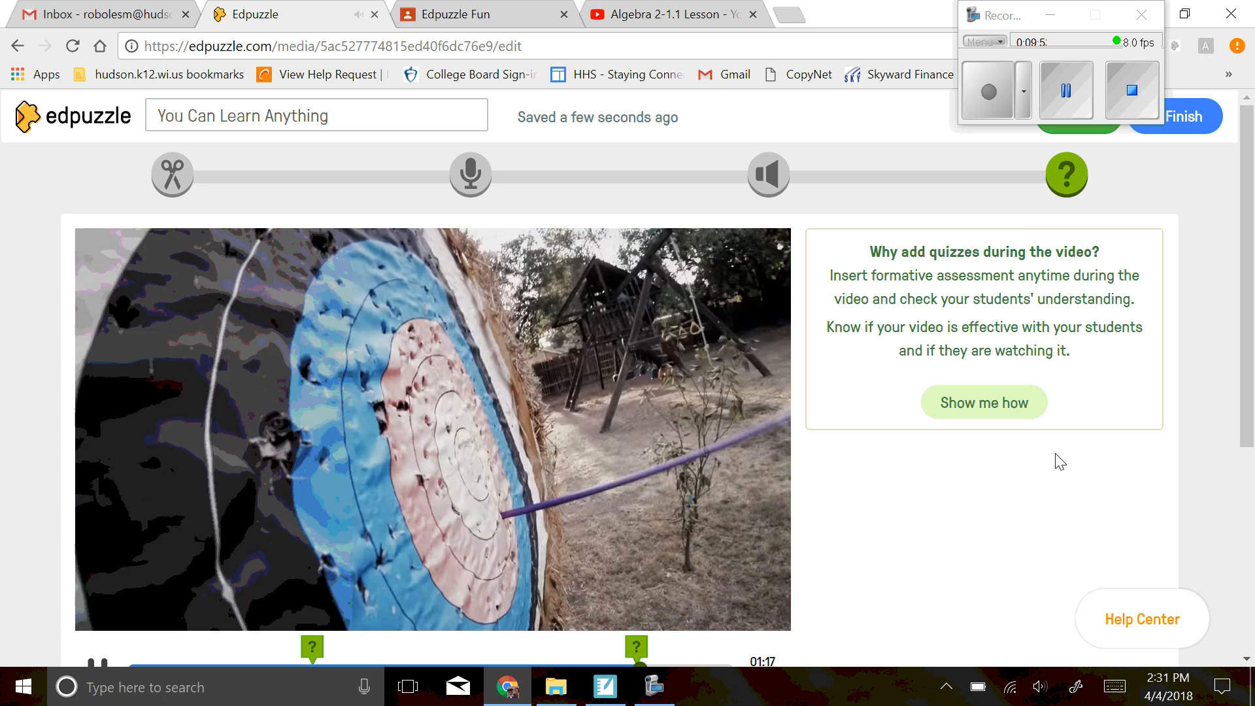
scroll(1045, 451, "down", 4)
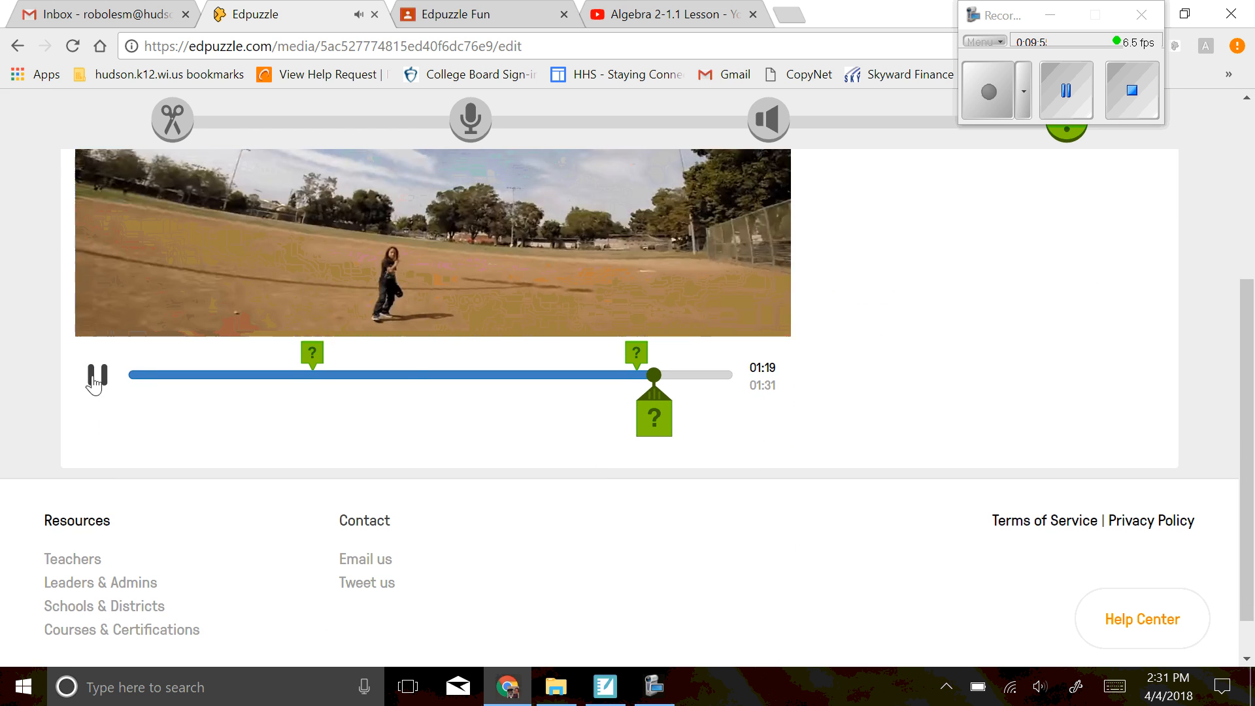
left_click(97, 377)
scroll(1064, 533, "up", 4)
scroll(1063, 533, "down", 1)
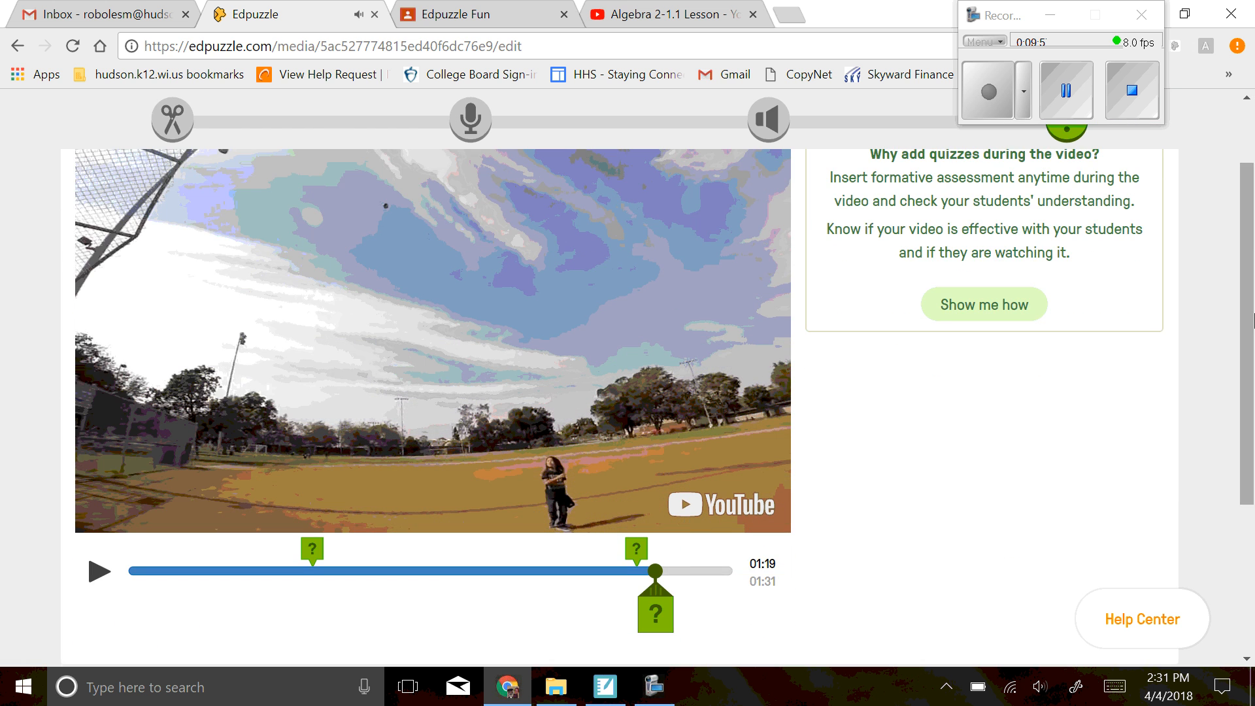
left_click_drag(1004, 10, 1025, 470)
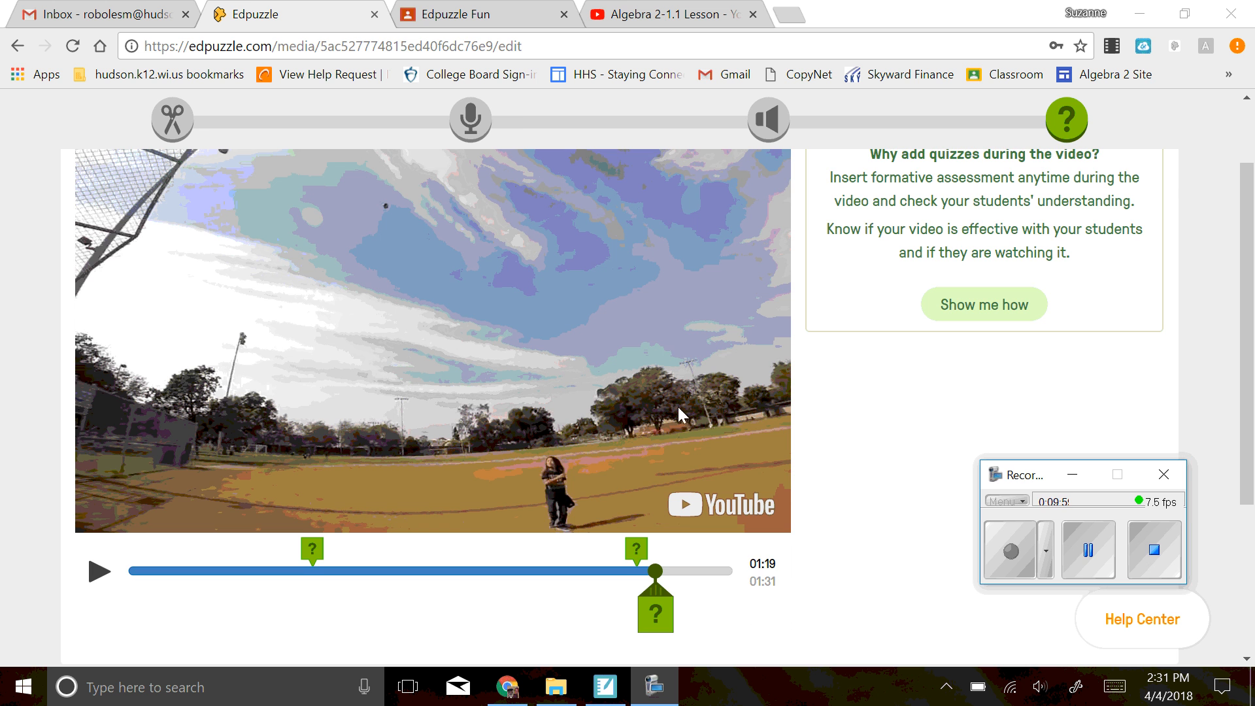
scroll(889, 418, "up", 2)
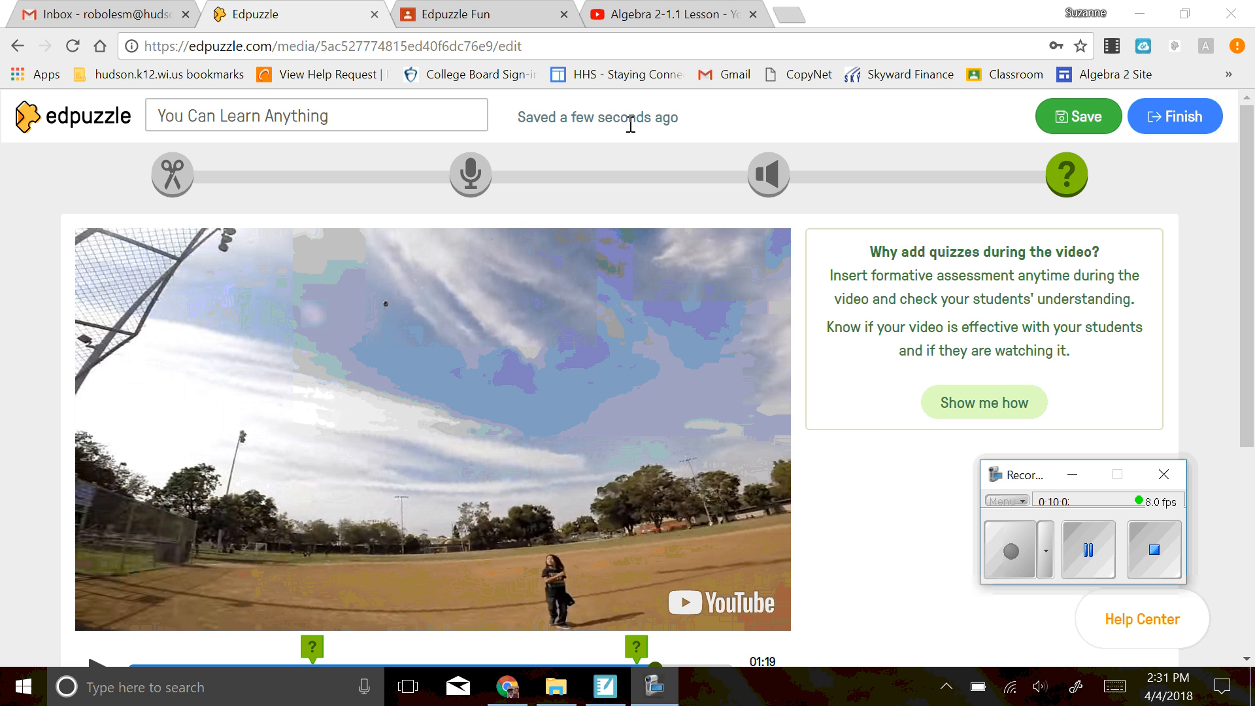
Finish editing the video and select the Edpuzzle Fun class for the assignment, keeping Prevent skipping on.
left_click(1169, 119)
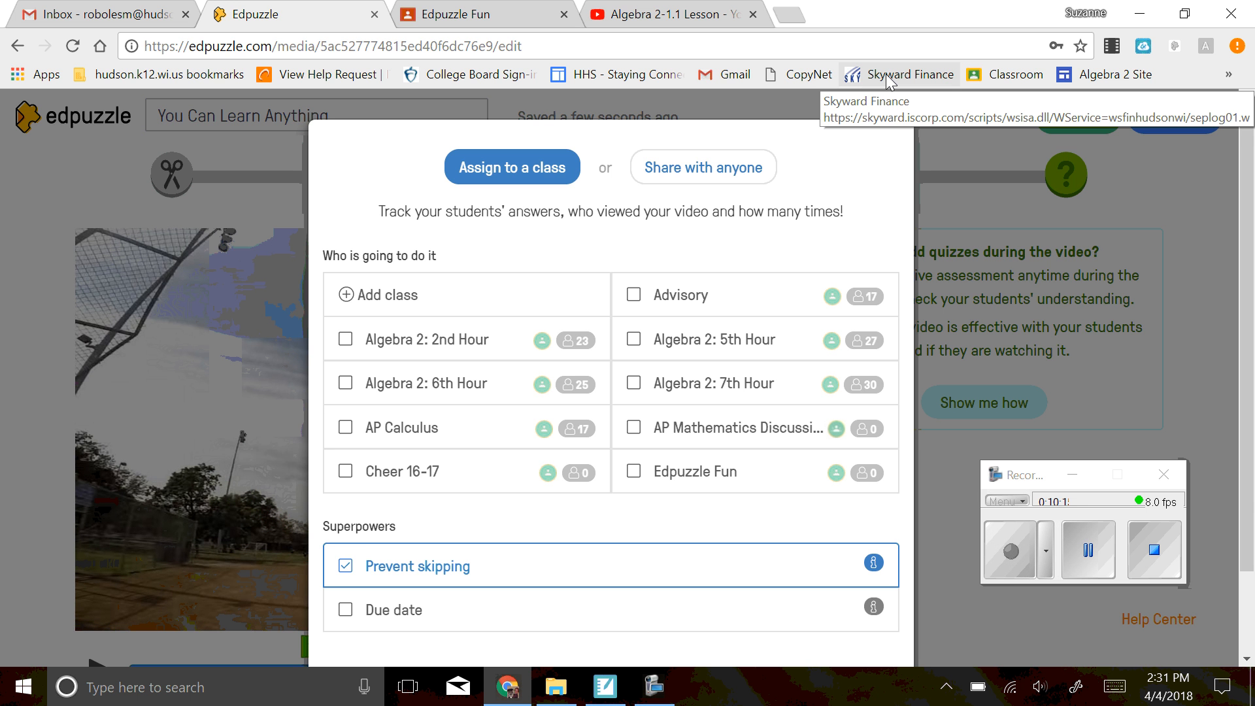
left_click(633, 471)
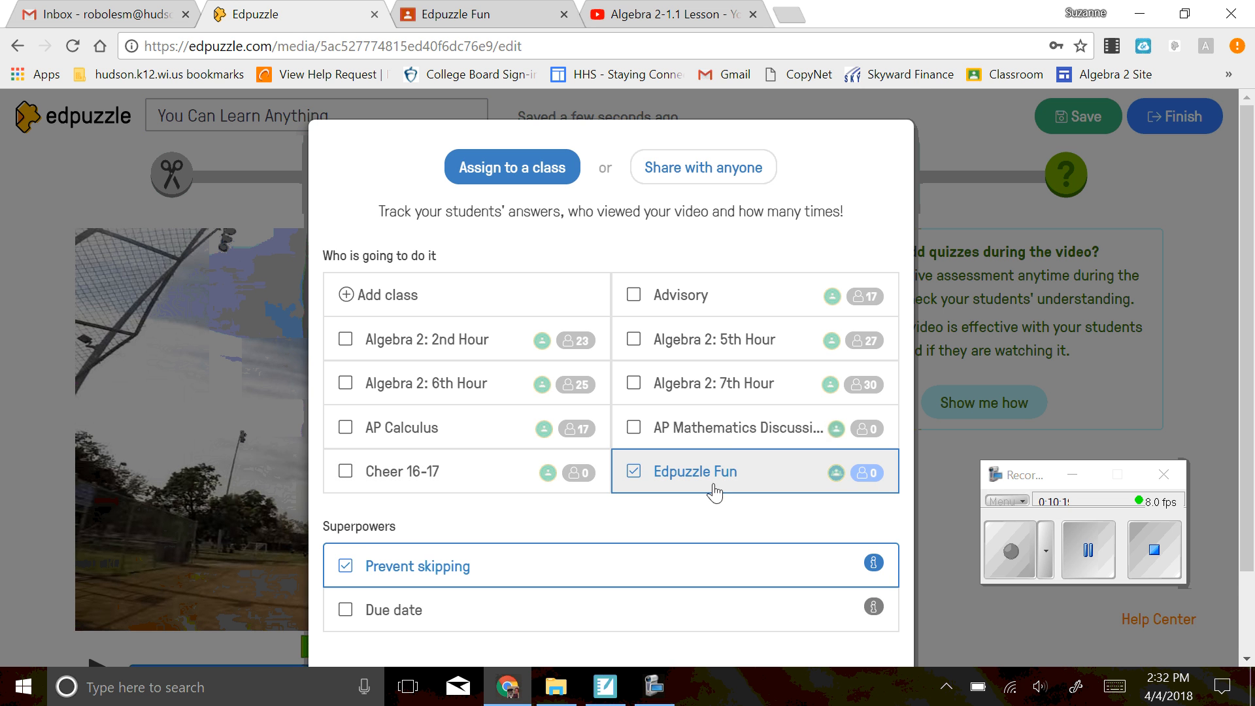
scroll(680, 484, "down", 2)
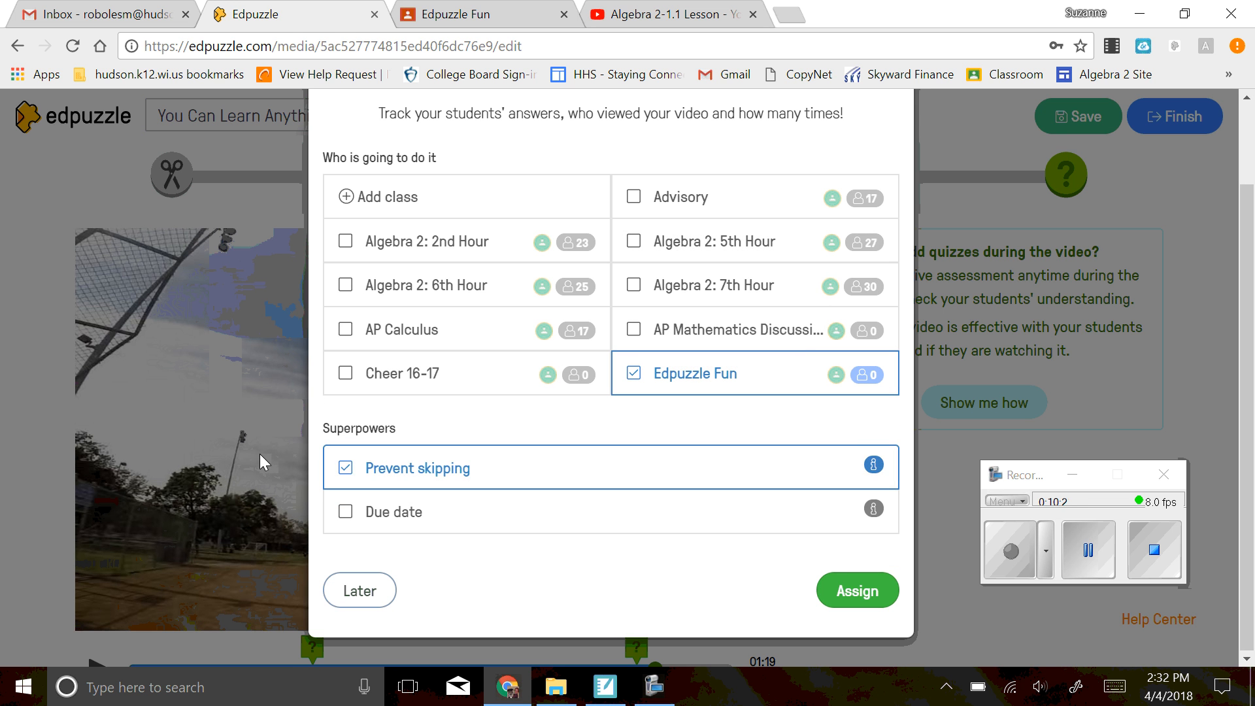
Try a due date of Wed Apr 11, 2018, view its time setting, and turn the due date off again.
left_click(345, 513)
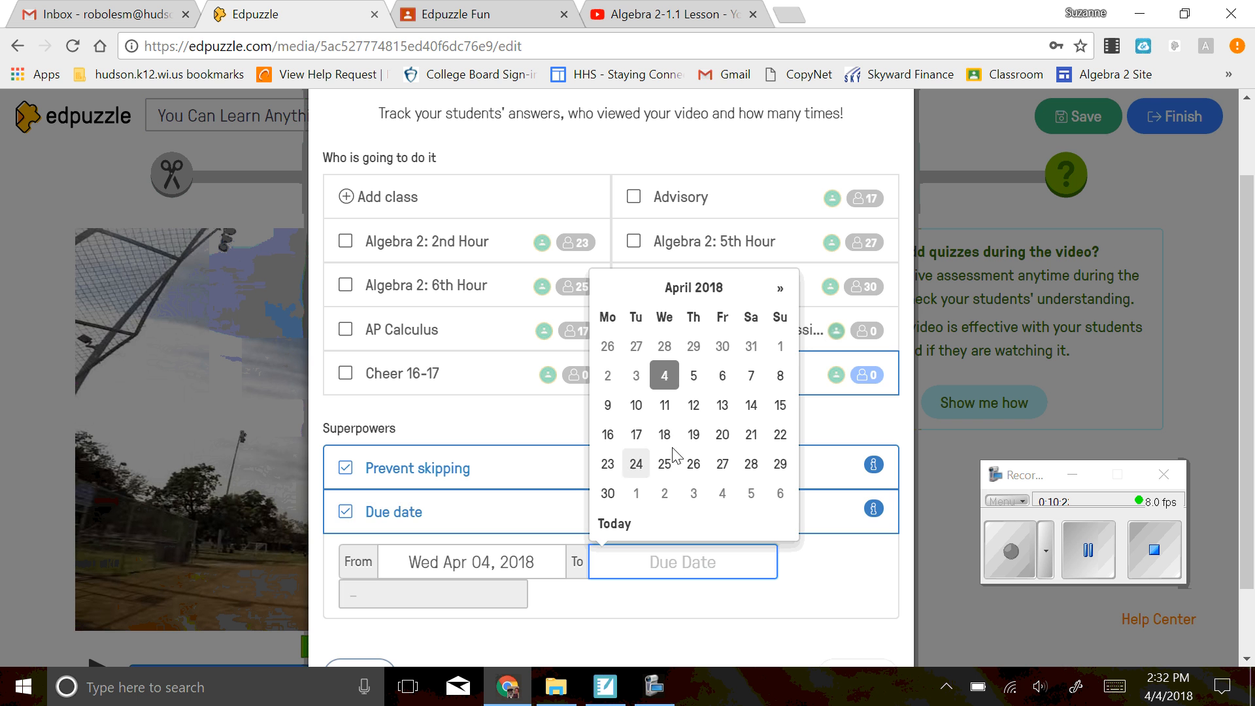
left_click(345, 512)
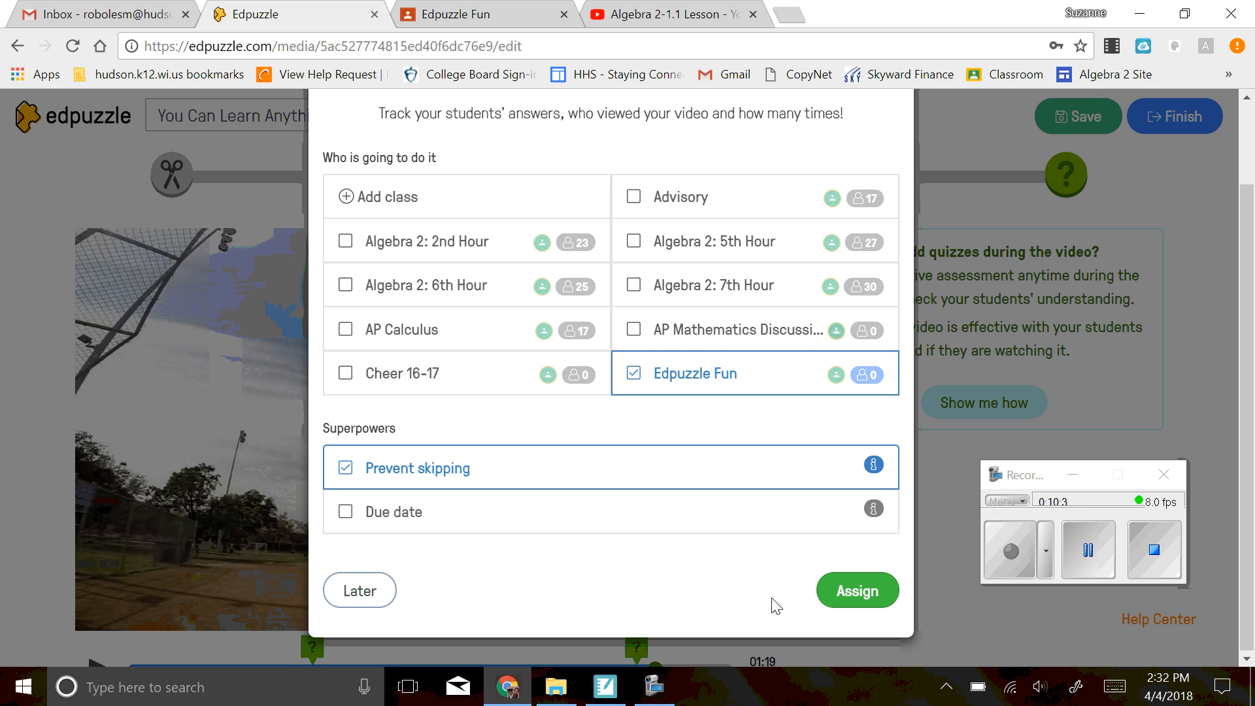
left_click(345, 512)
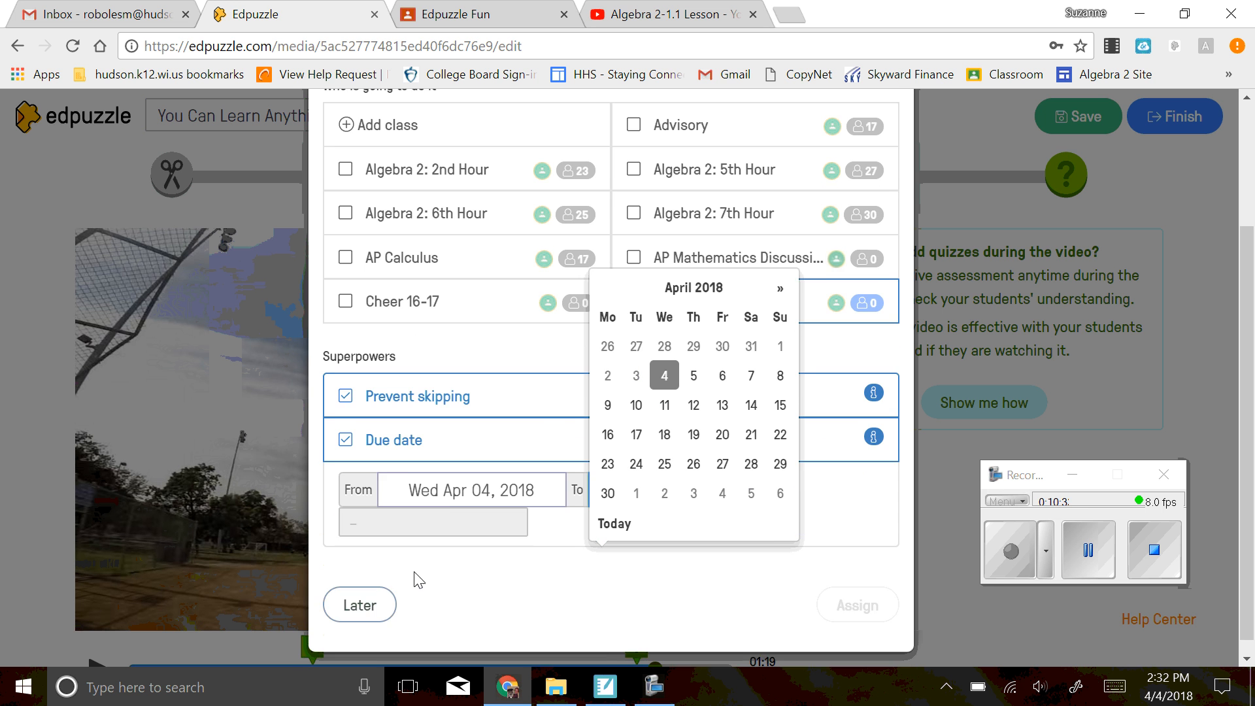
scroll(779, 455, "down", 2)
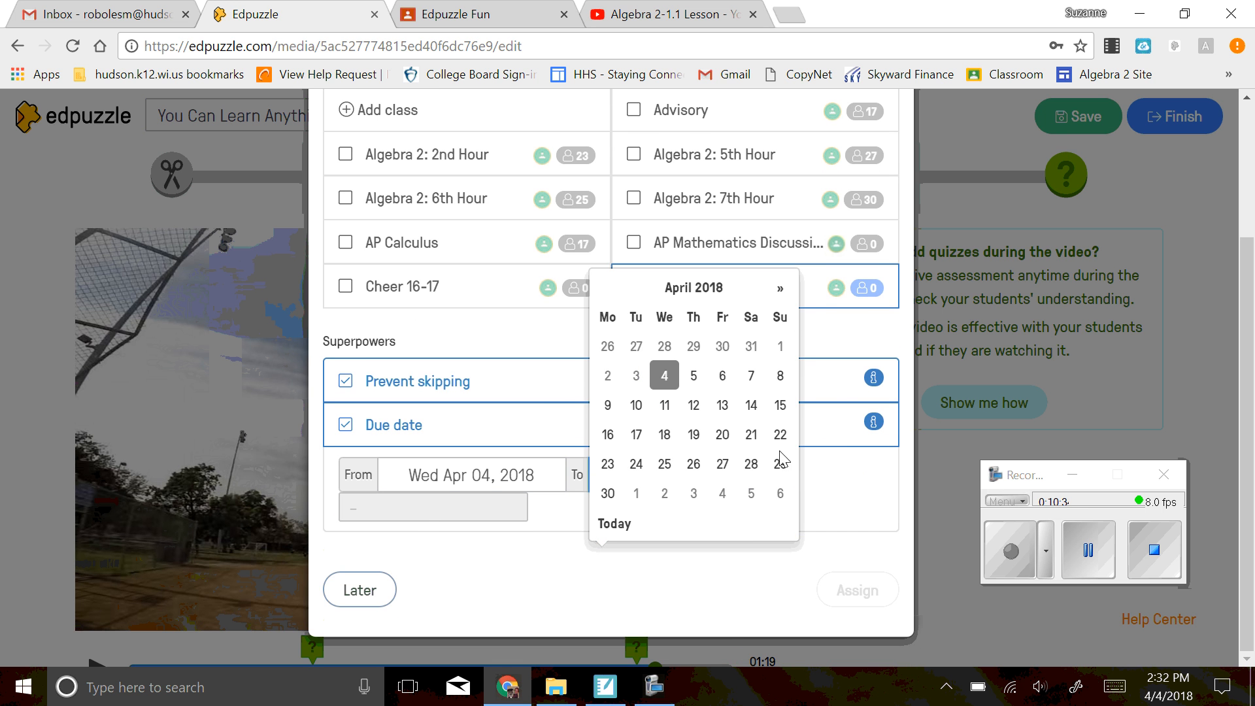
left_click(664, 404)
left_click(384, 506)
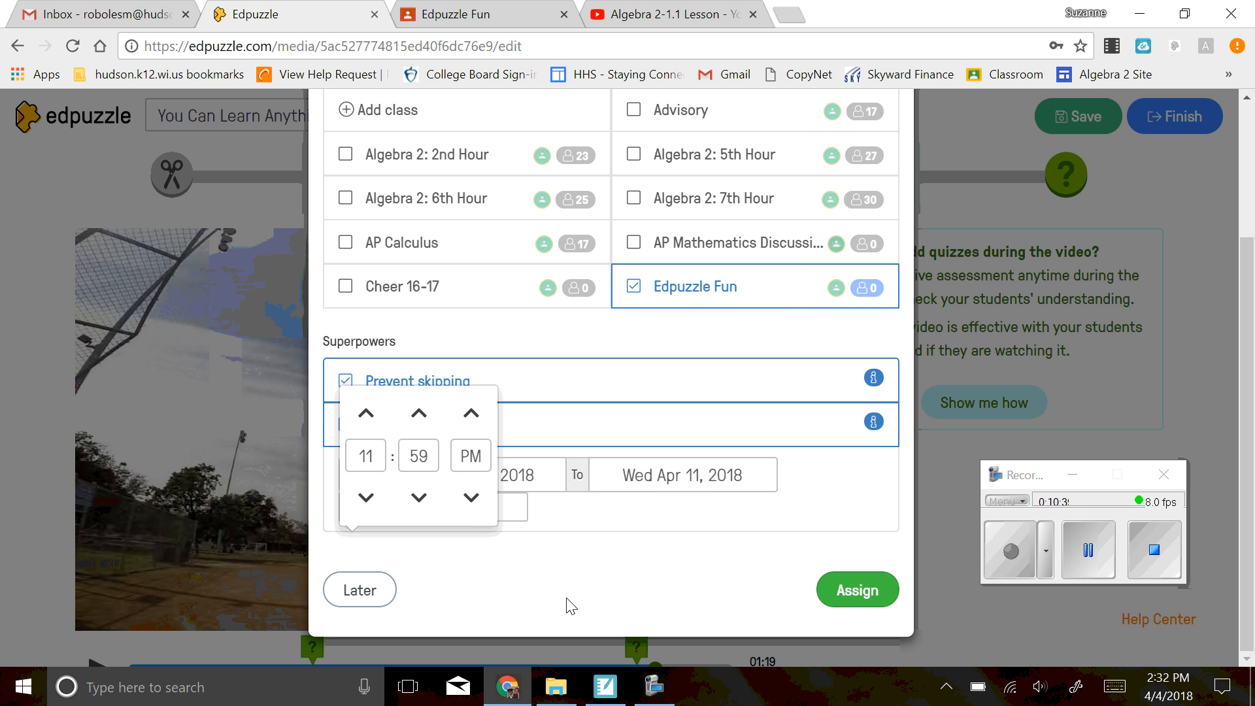
left_click(522, 591)
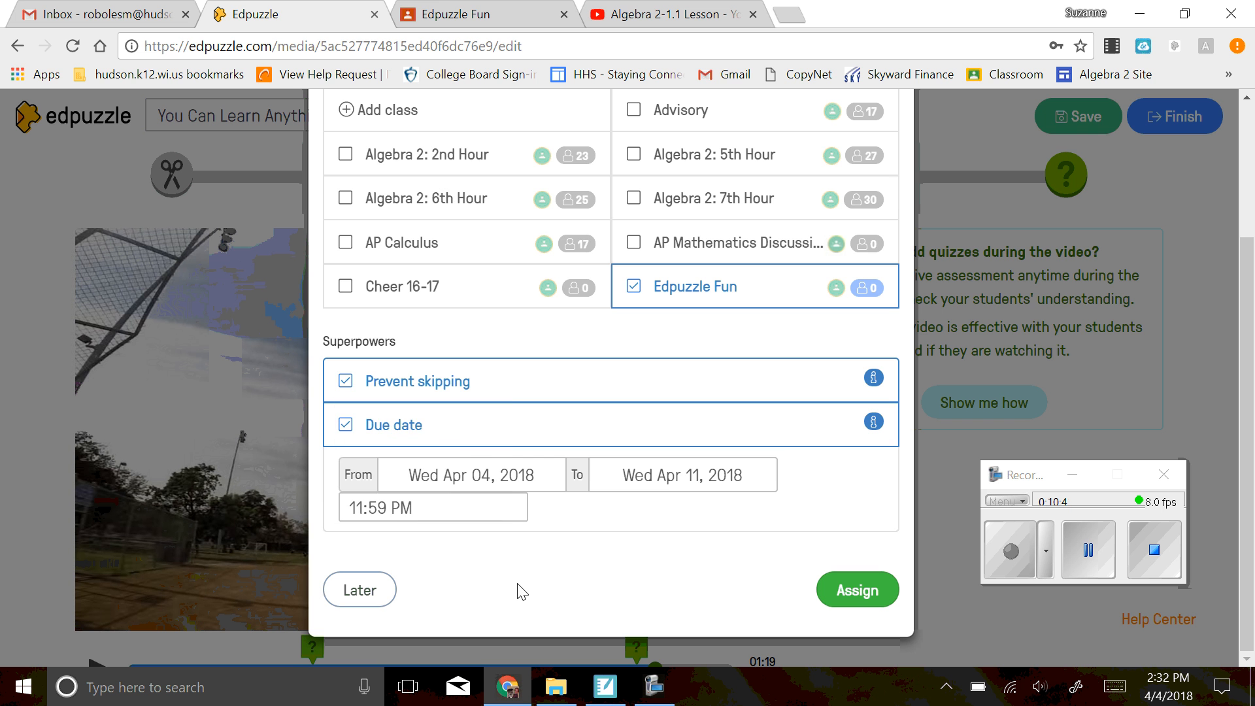
left_click(344, 424)
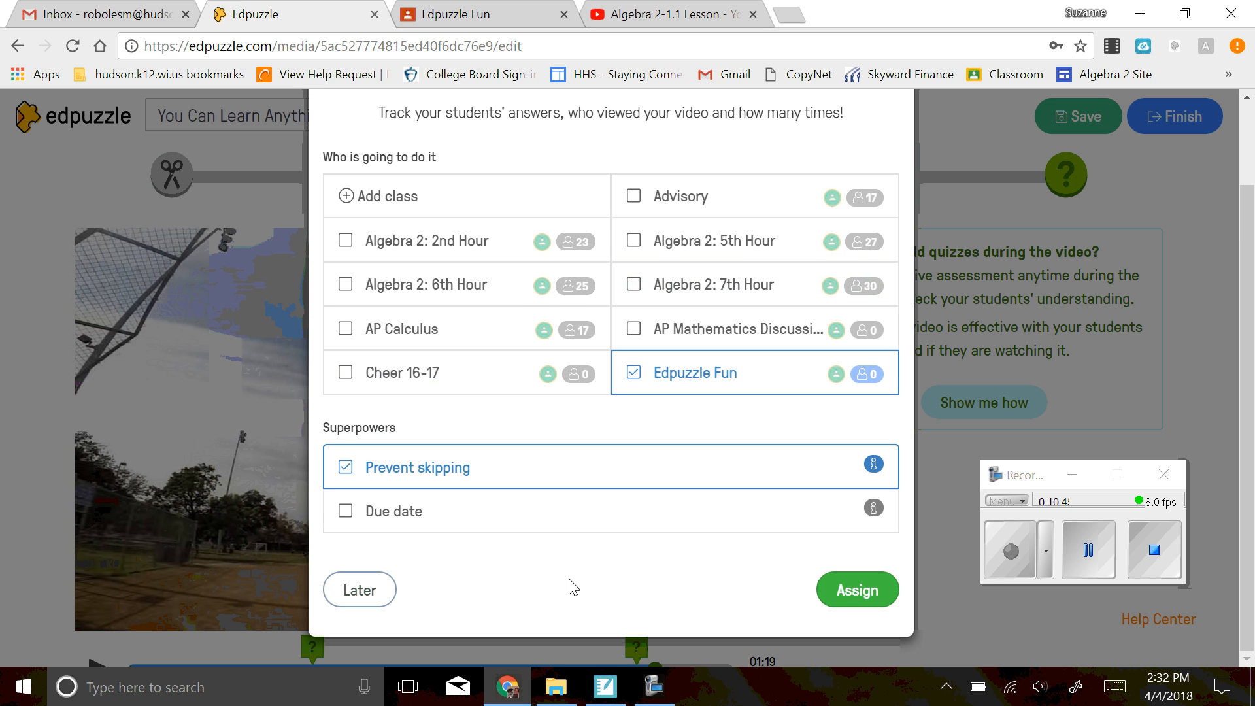
Postpone assigning the video and look through the videos in My Content.
scroll(705, 580, "up", 2)
scroll(683, 581, "down", 2)
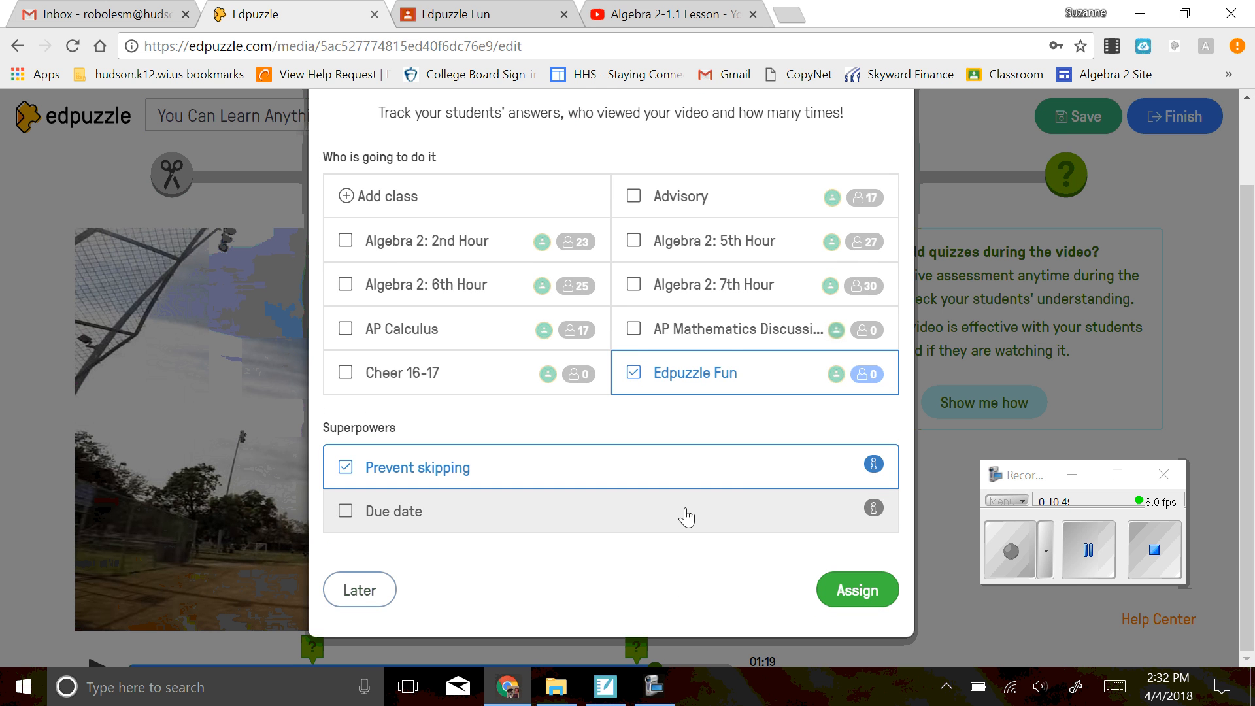
left_click(369, 592)
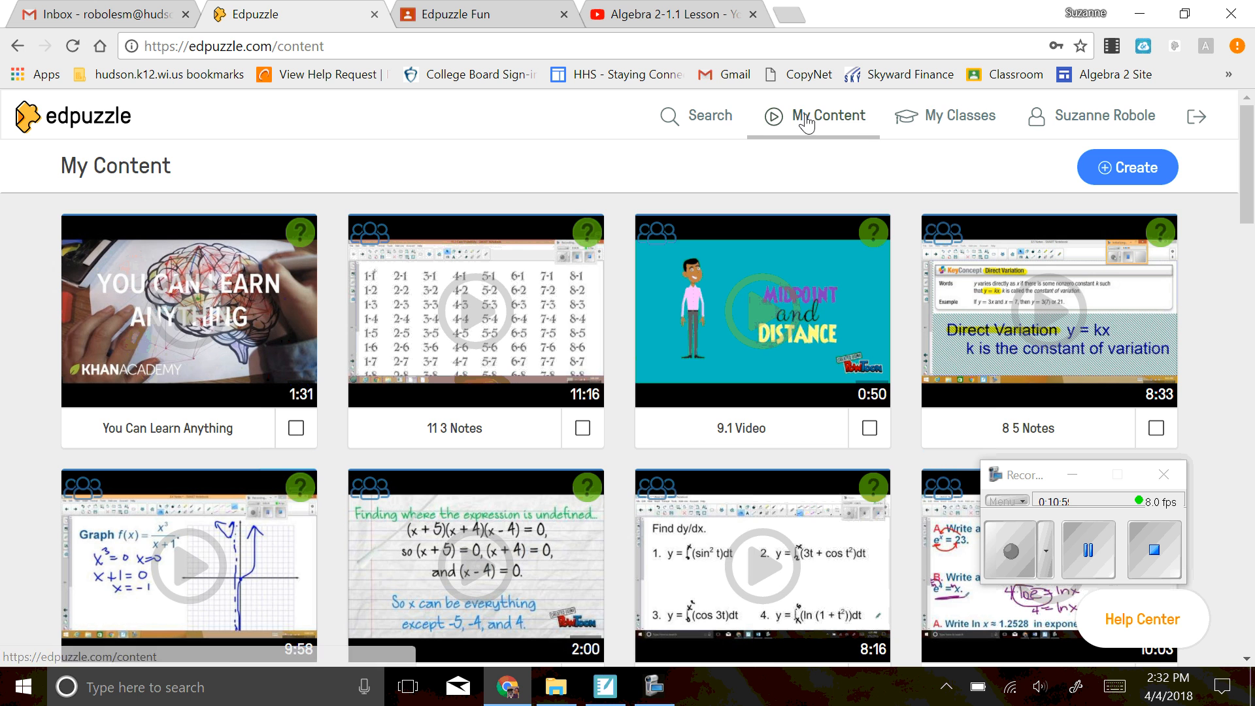
left_click_drag(1252, 160, 1250, 559)
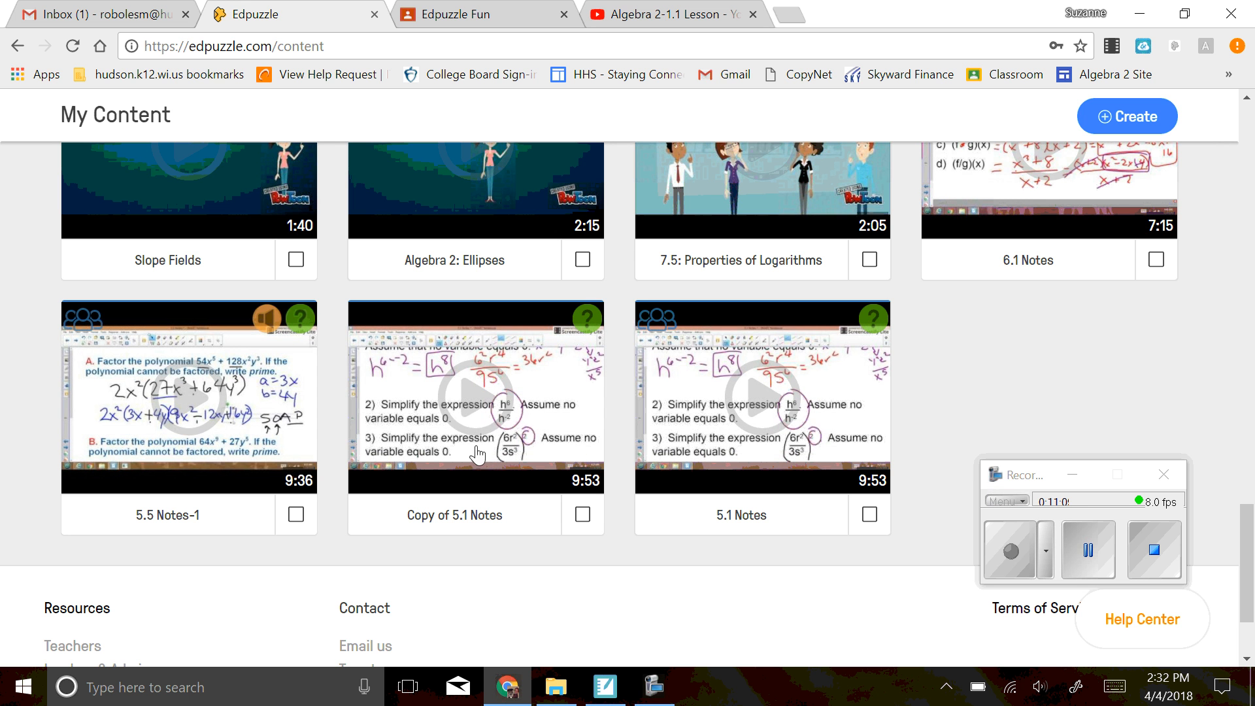
Browse the videos in My Content from the end of the list back to the beginning.
scroll(562, 346, "up", 3)
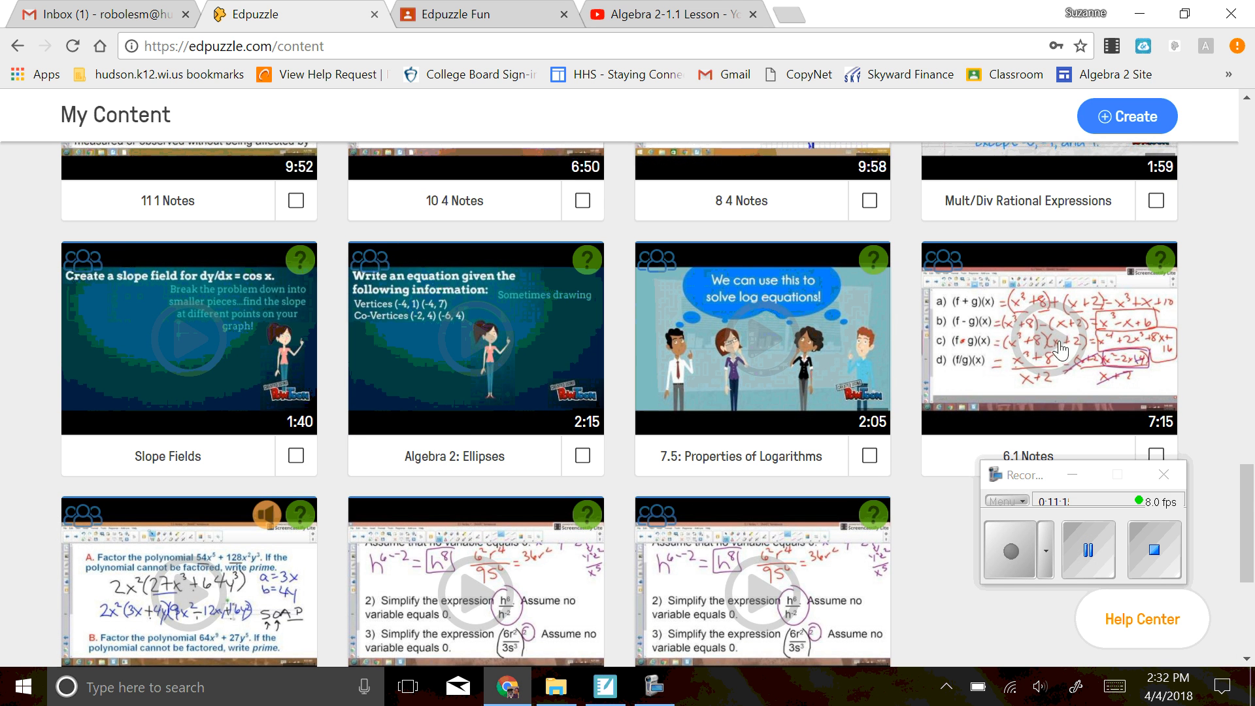
scroll(1059, 351, "up", 4)
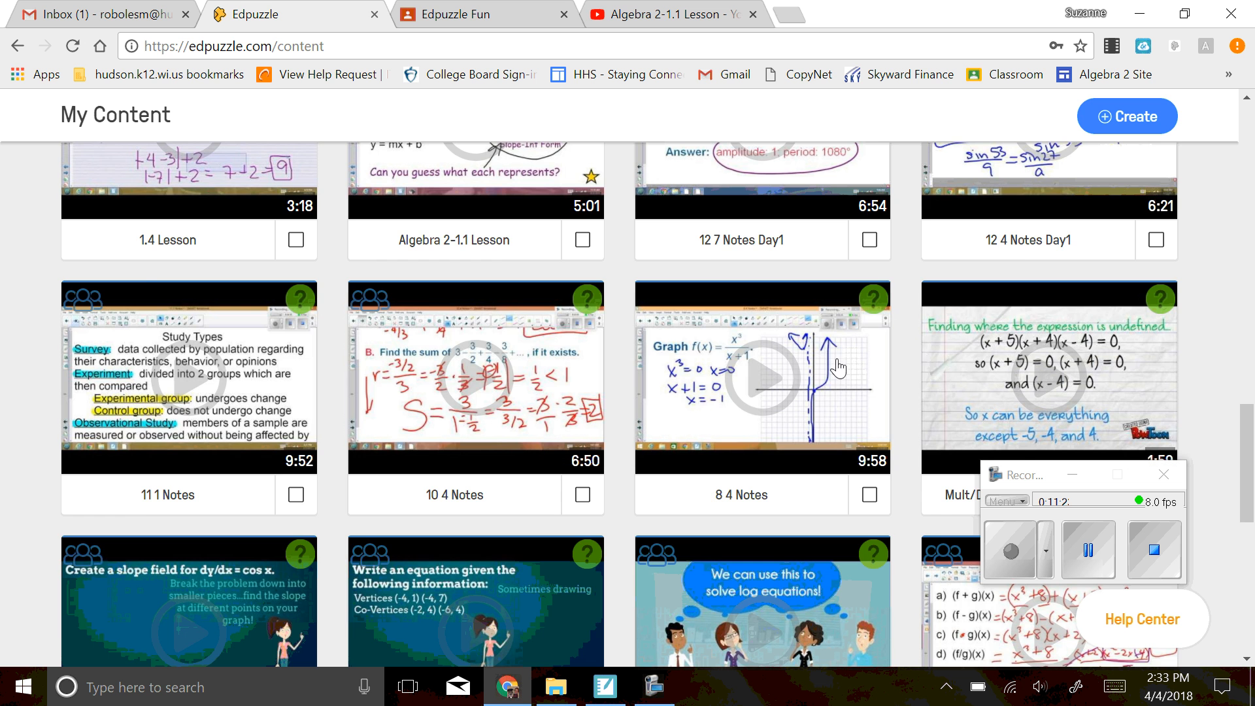
scroll(830, 389, "up", 4)
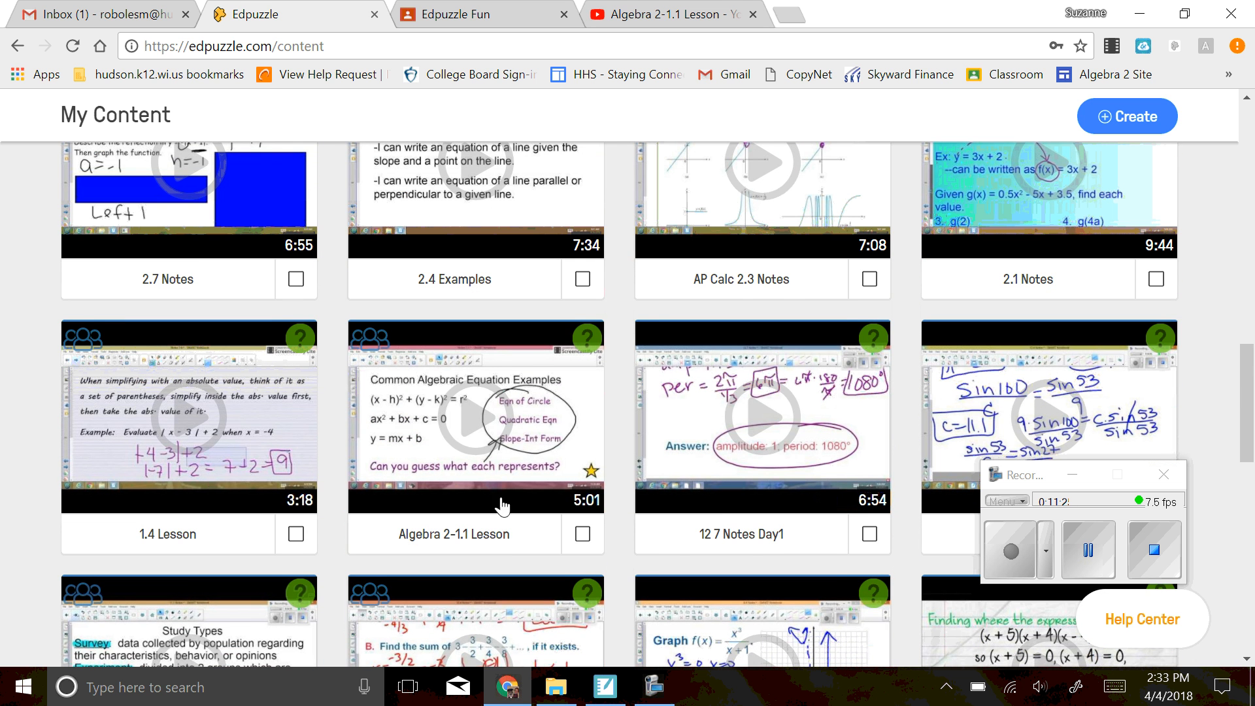
scroll(814, 425, "up", 4)
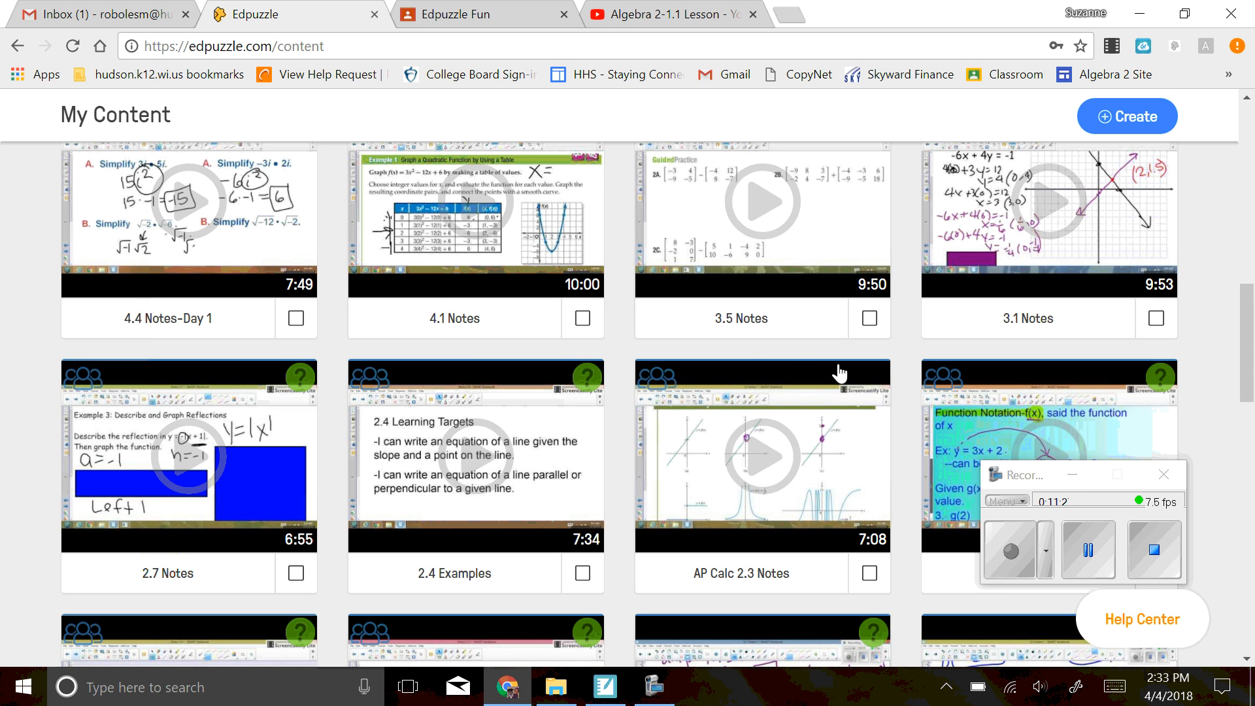
scroll(654, 151, "up", 8)
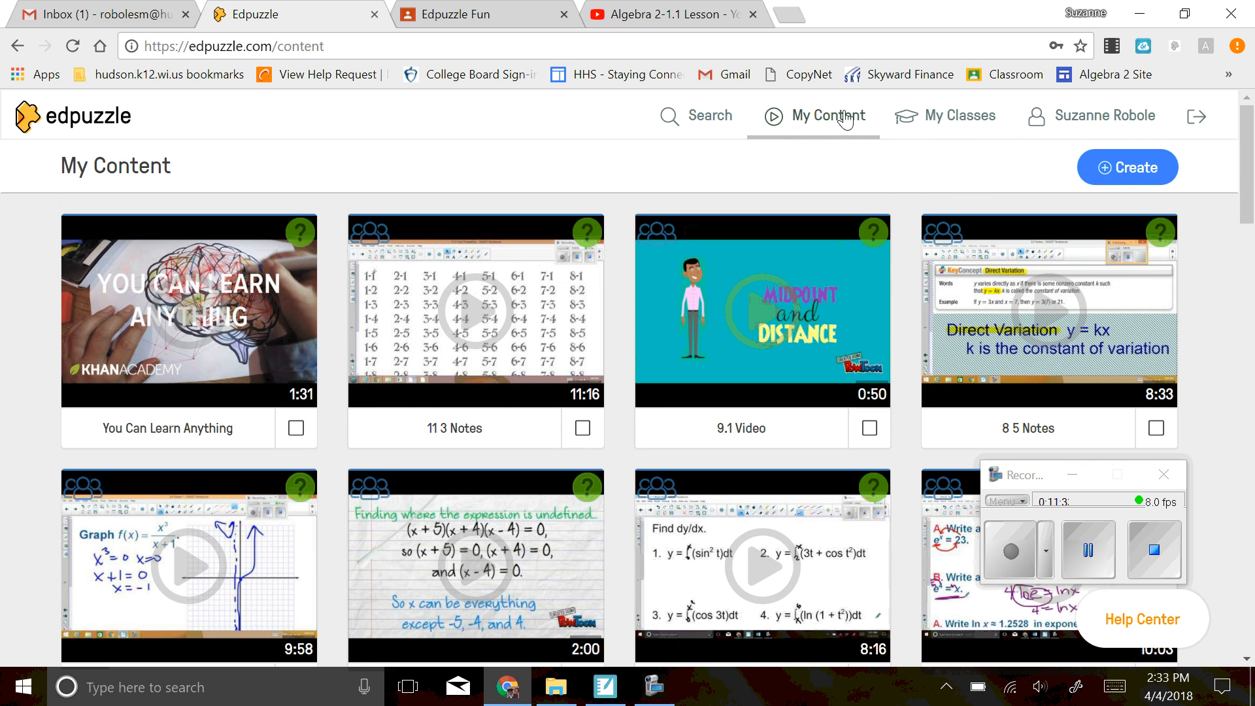
View My Classes briefly, then return to My Content and skim its video list again.
left_click(962, 118)
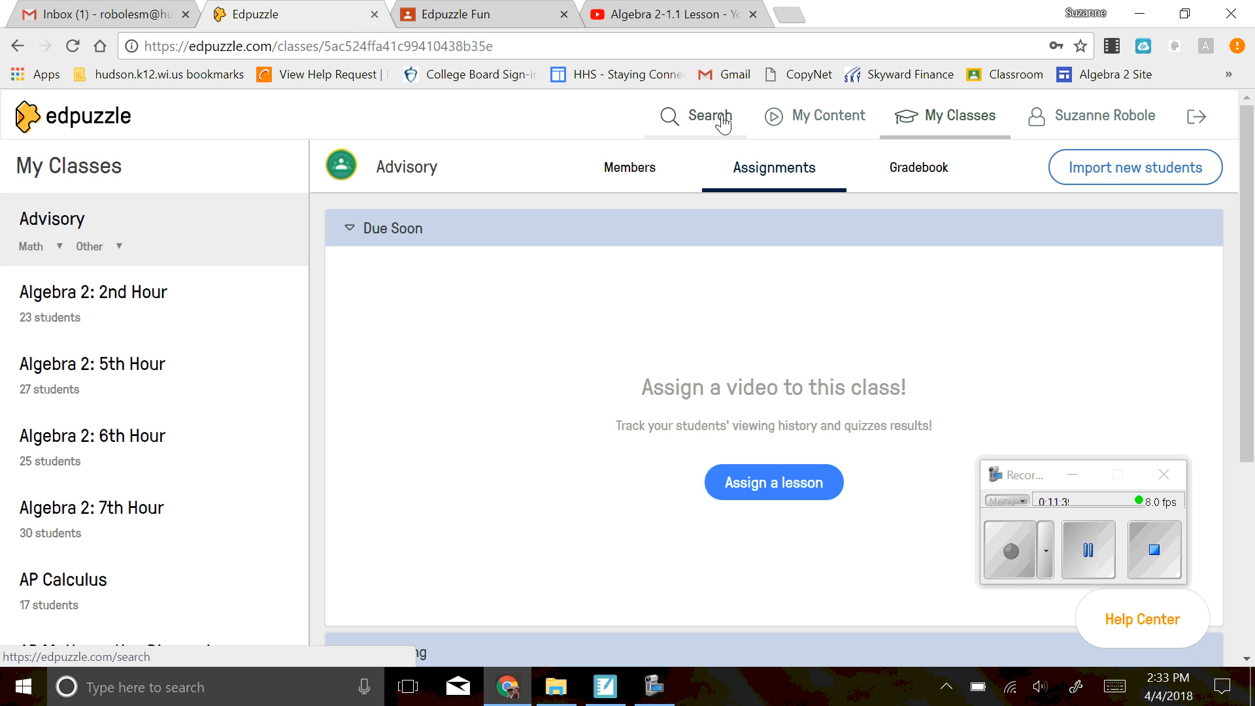
left_click(825, 118)
scroll(694, 336, "down", 2)
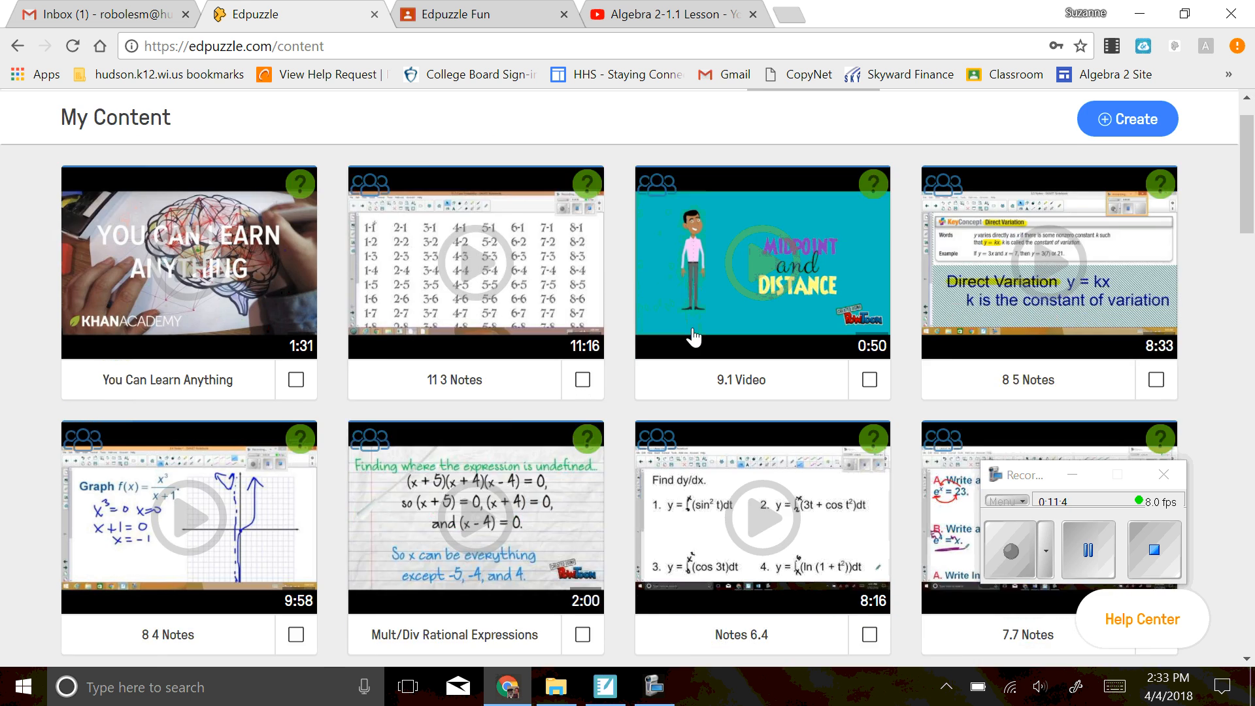
scroll(694, 337, "down", 15)
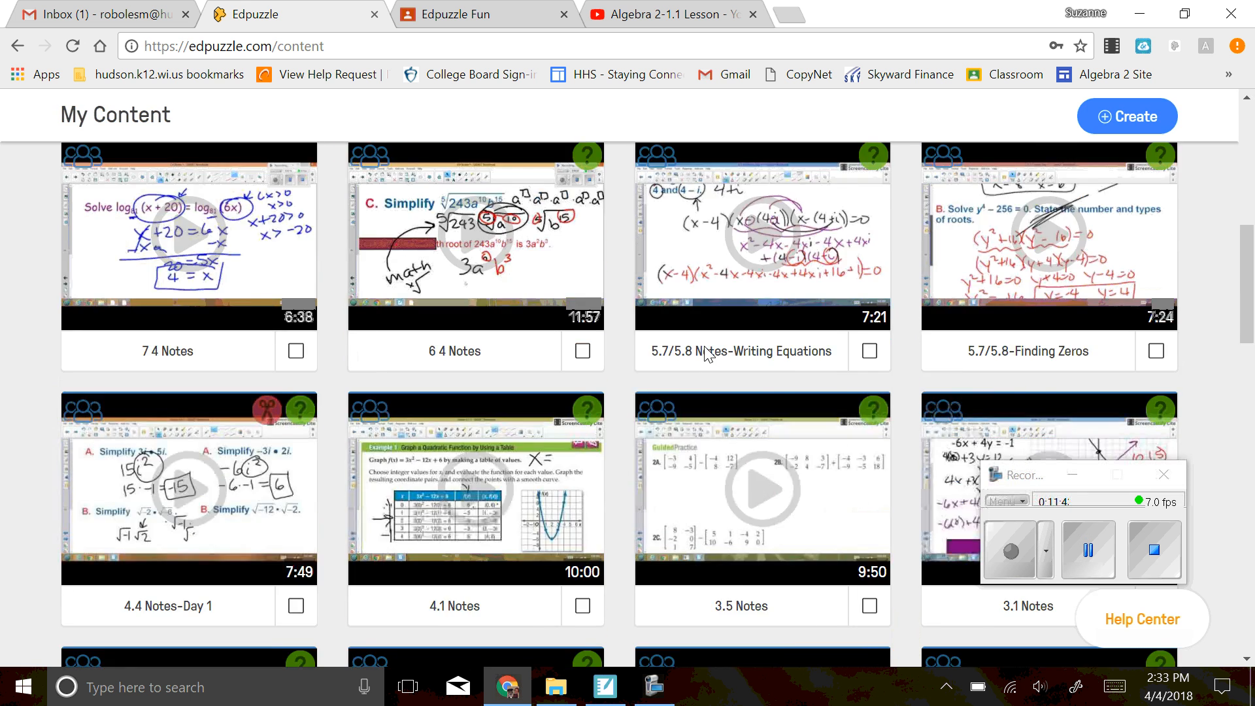
scroll(704, 354, "up", 20)
Open the Algebra 2: 2nd Hour class and review the student progress for the 11 1 Notes assignment.
left_click(954, 118)
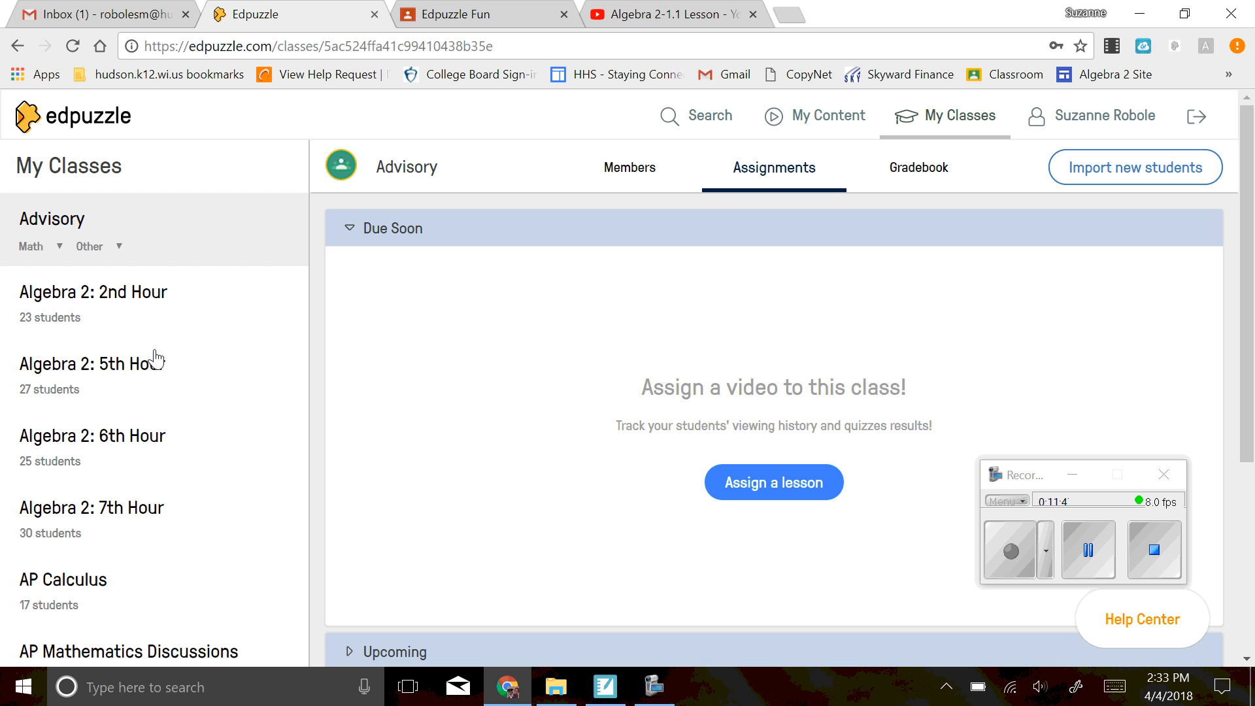
left_click(157, 304)
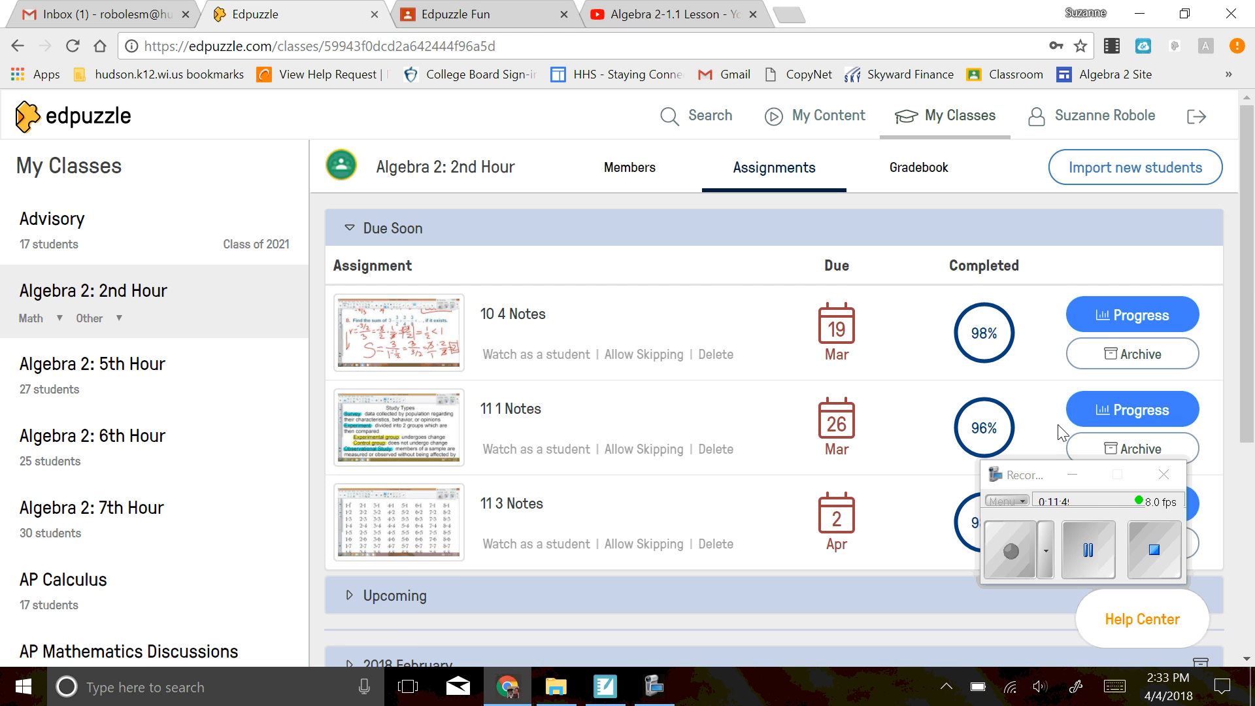
left_click(1104, 410)
left_click_drag(1110, 470, 1120, 11)
scroll(511, 409, "down", 5)
scroll(511, 410, "down", 10)
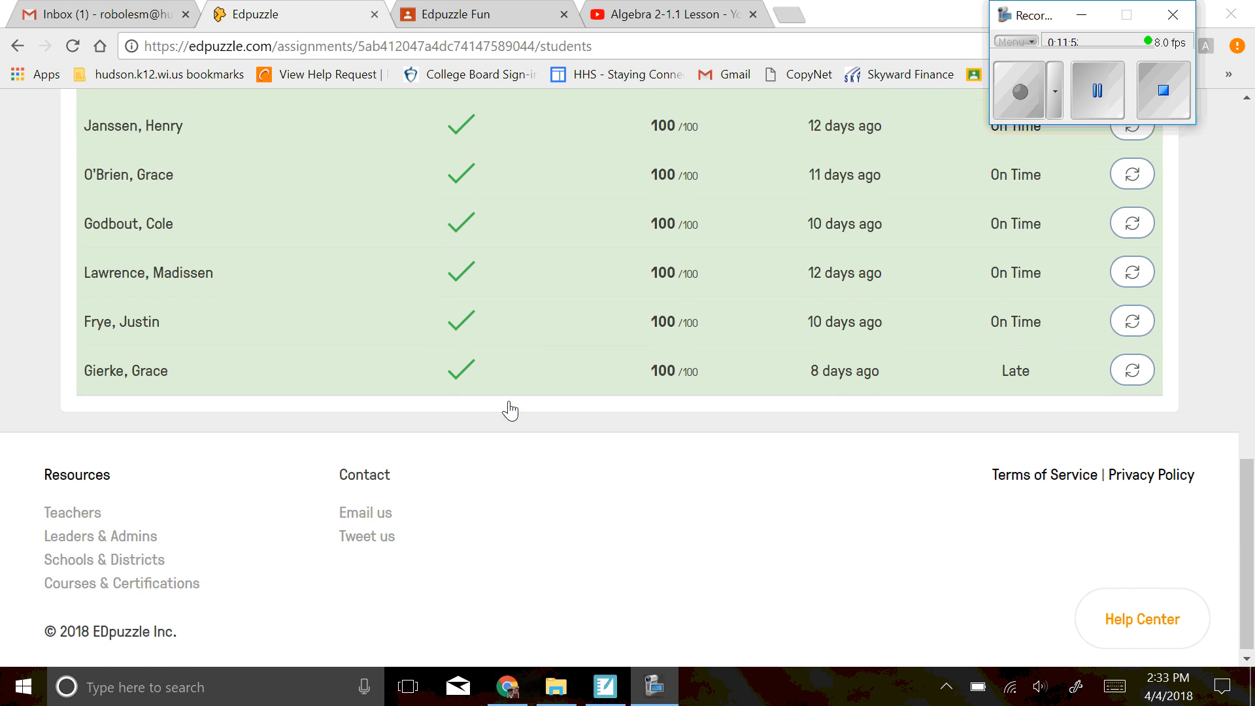
scroll(843, 549, "up", 15)
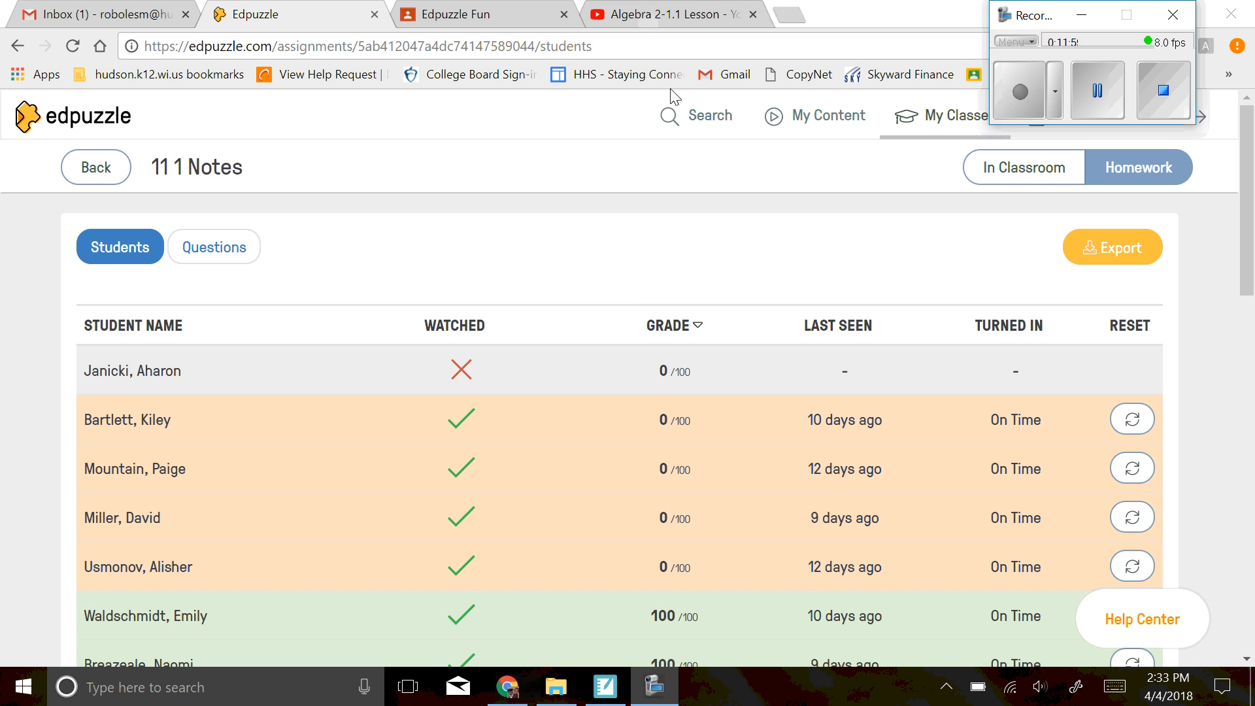
Open the 11 3 Notes assignment's progress and review every student's watched status and grade.
left_click(1117, 92)
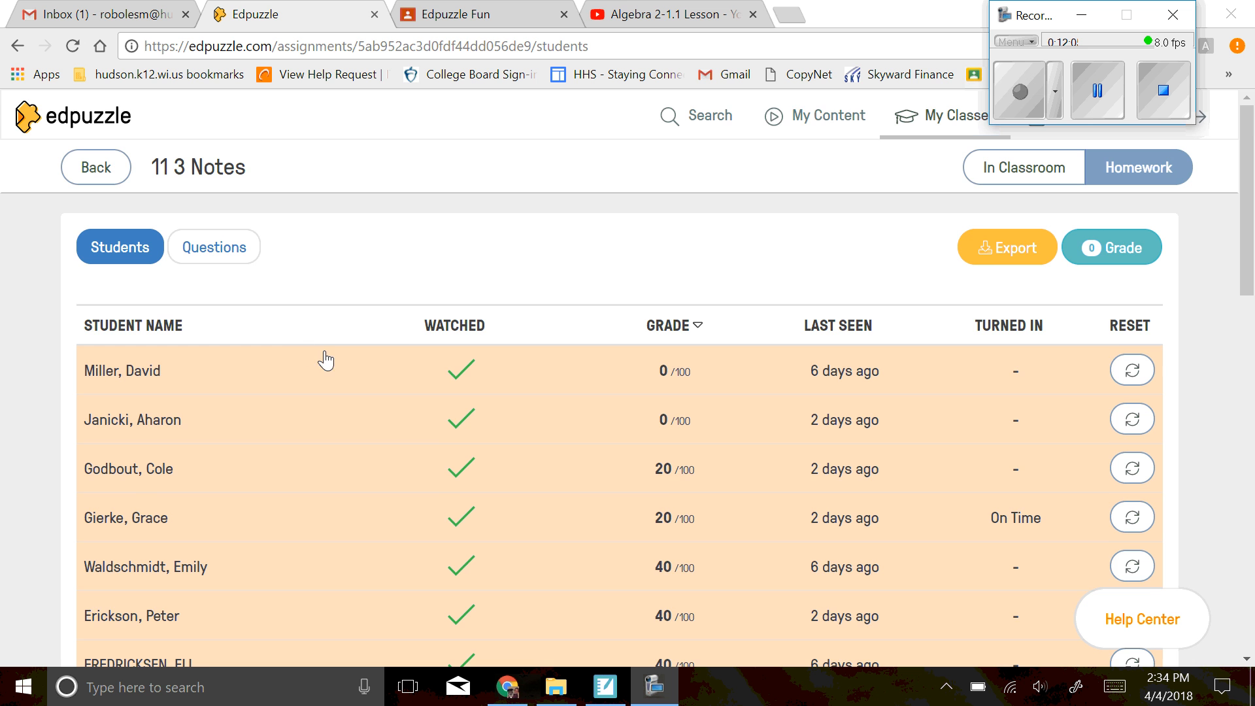
scroll(437, 358, "down", 1)
scroll(437, 358, "down", 15)
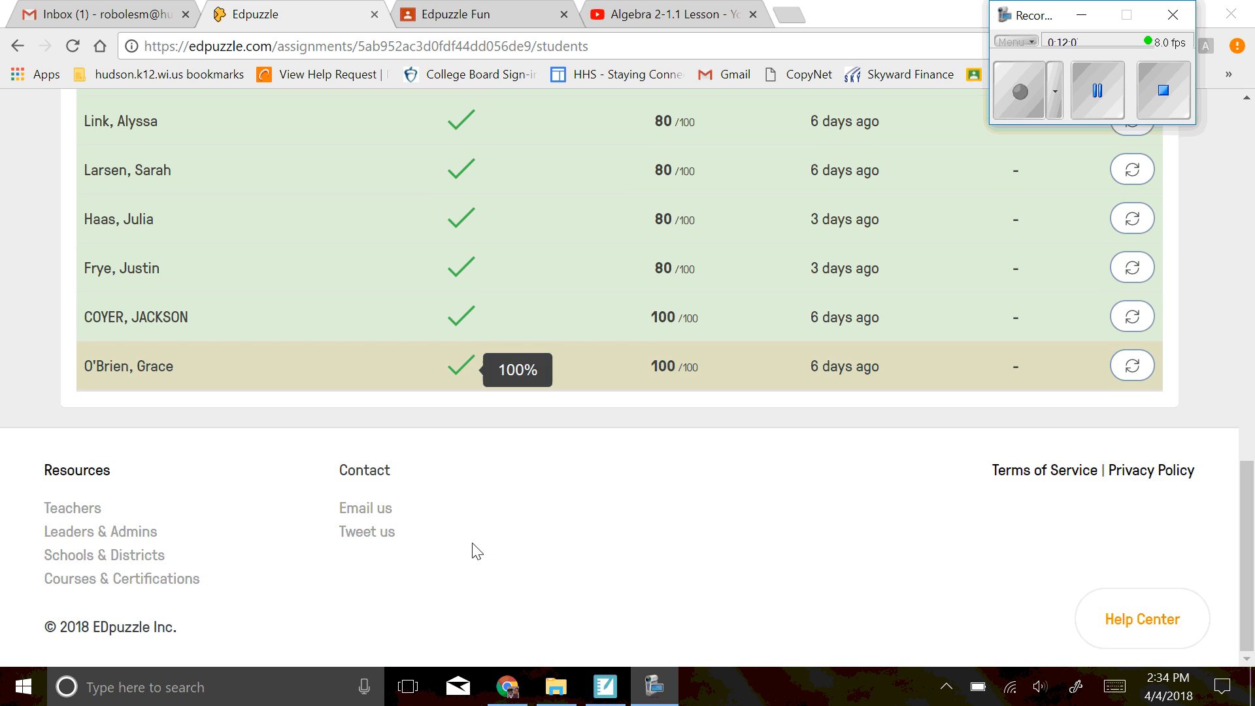
scroll(465, 542, "up", 15)
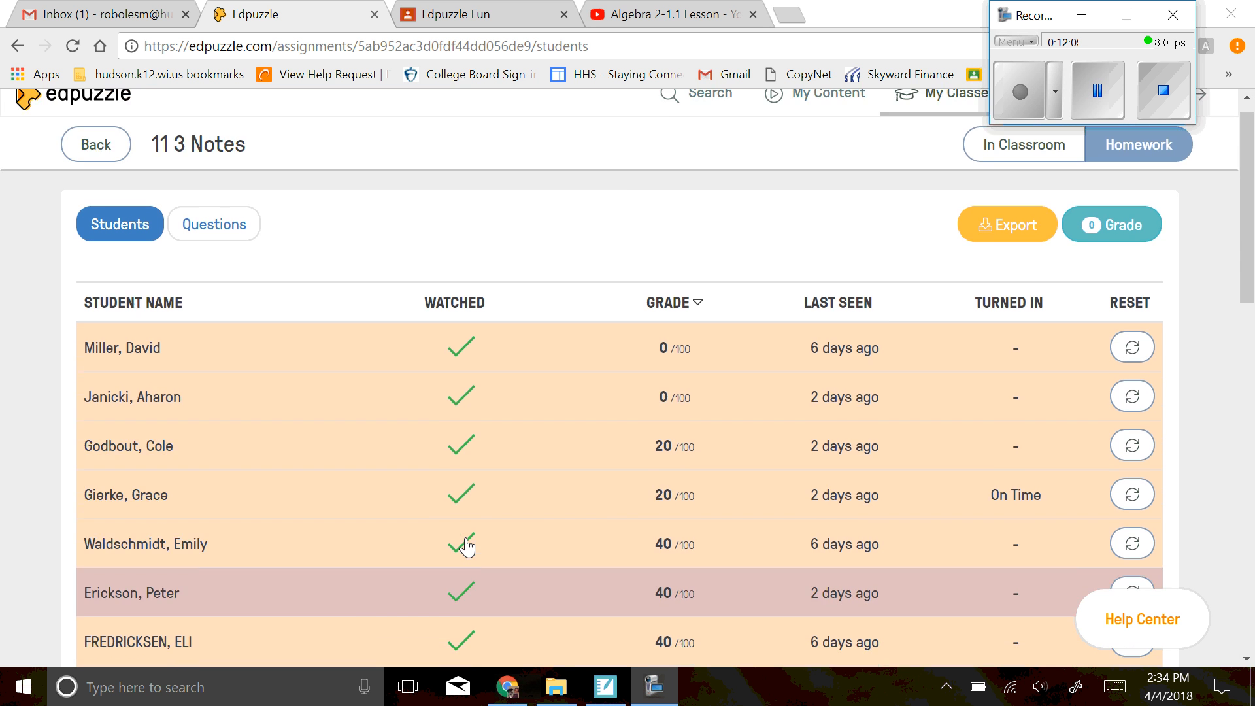
Open Quick grade for 11 3 Notes, review the answers to the "sums of nine" probability question, and collapse them.
left_click(1111, 251)
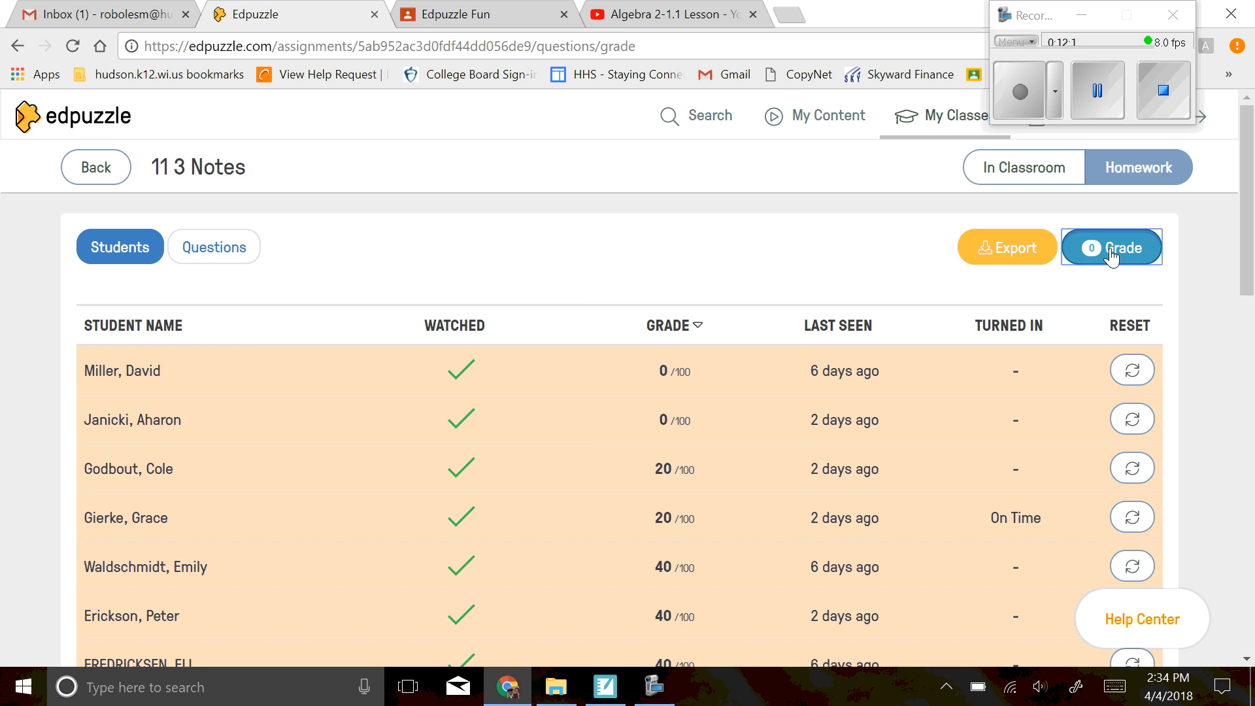
left_click(653, 305)
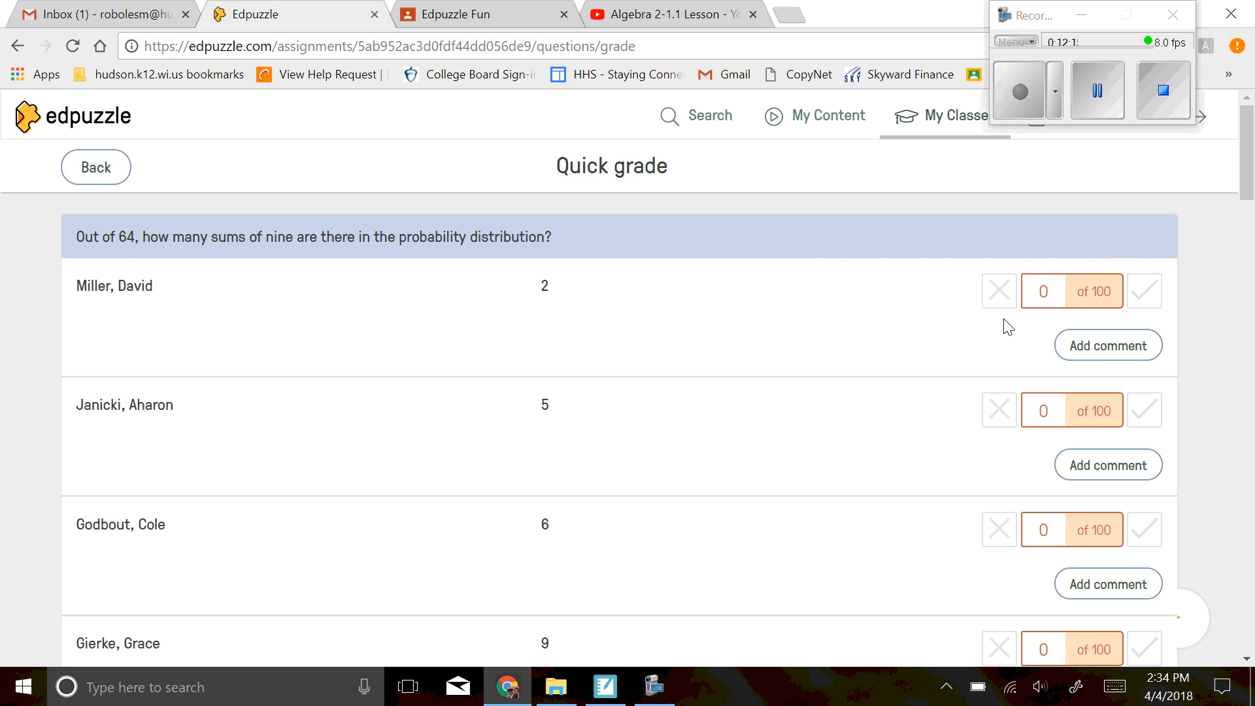
scroll(1039, 314, "down", 15)
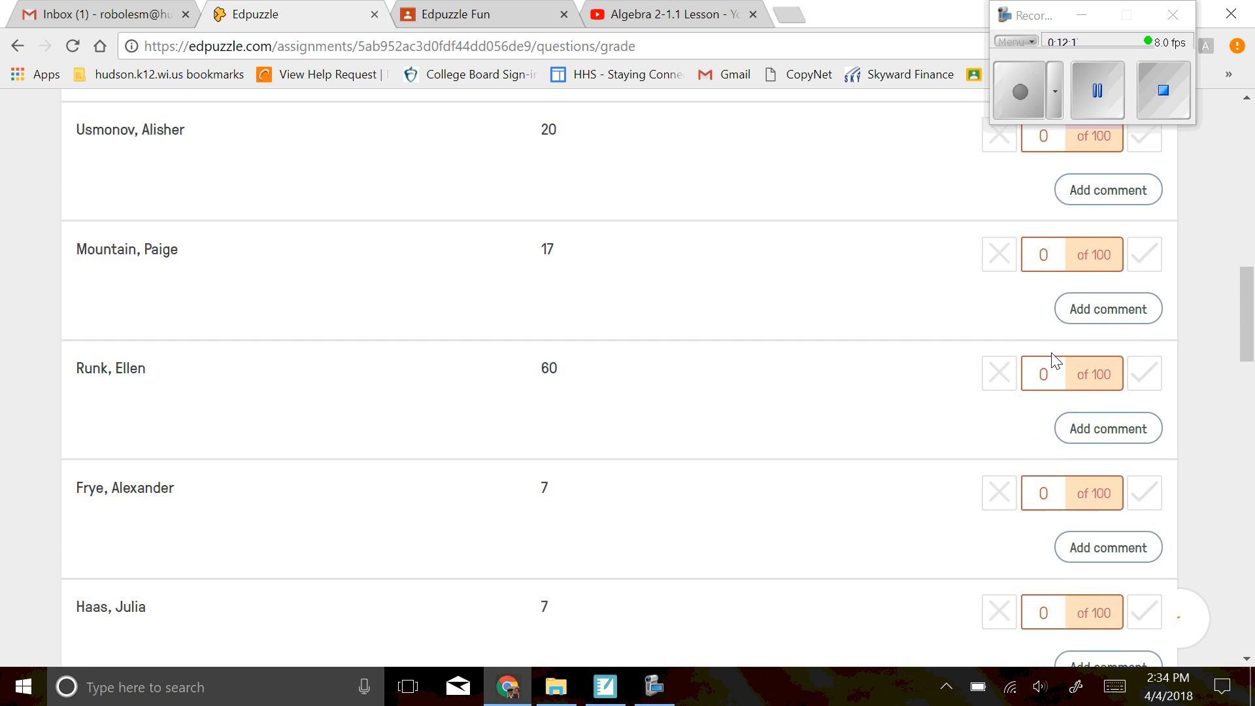
scroll(1052, 359, "down", 7)
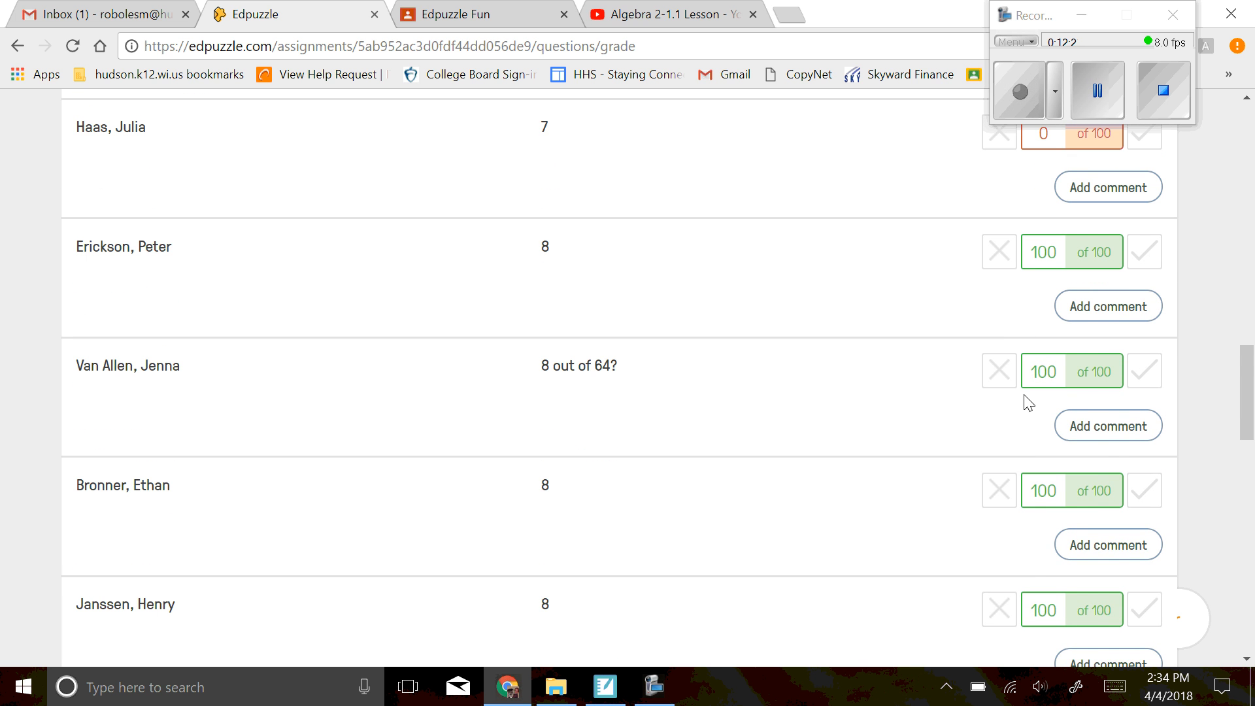
scroll(1007, 400, "down", 10)
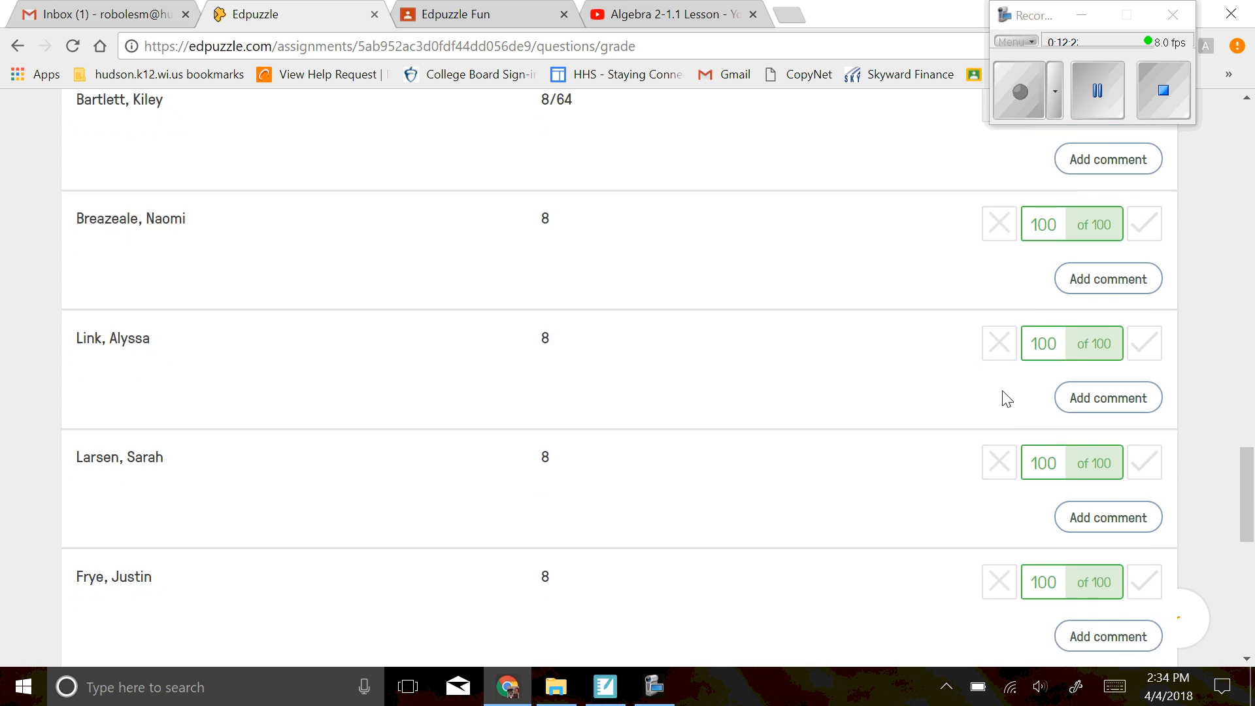
scroll(1005, 396, "down", 10)
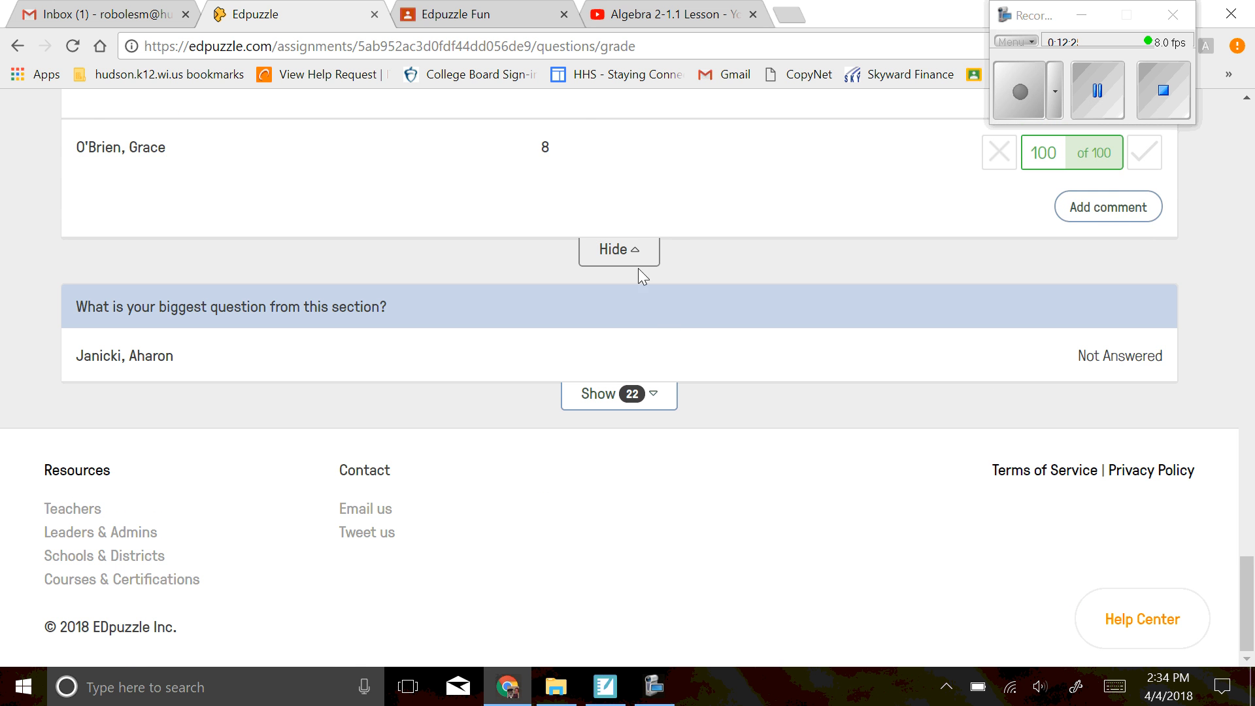
left_click(635, 254)
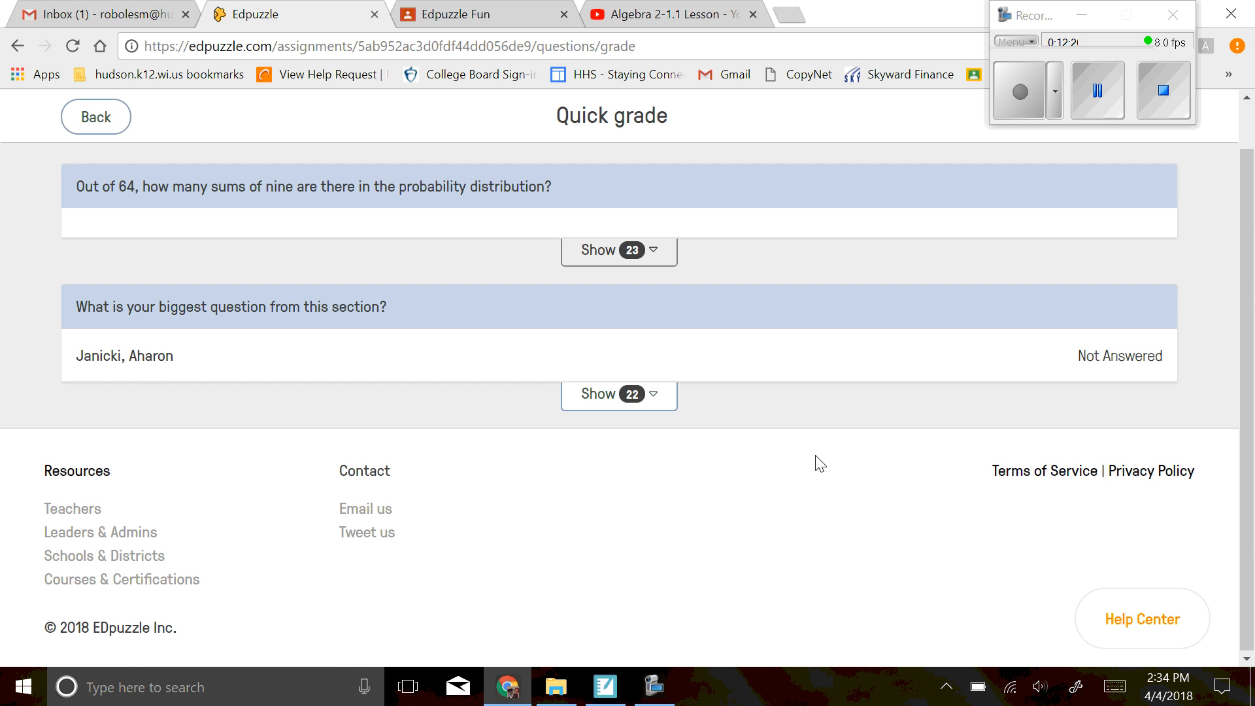
Expand the responses to "What is your biggest question from this section?" and read through the students' answers, grades and comments.
left_click(657, 398)
scroll(461, 409, "down", 20)
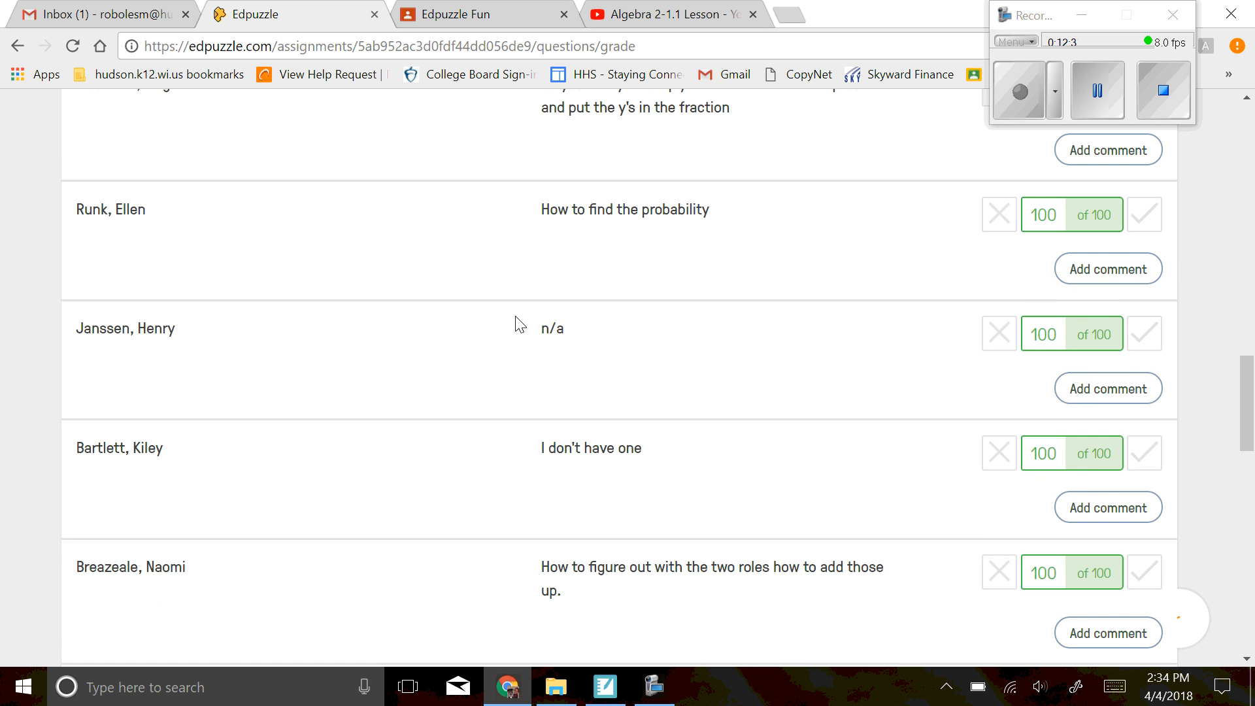
scroll(794, 503, "up", 8)
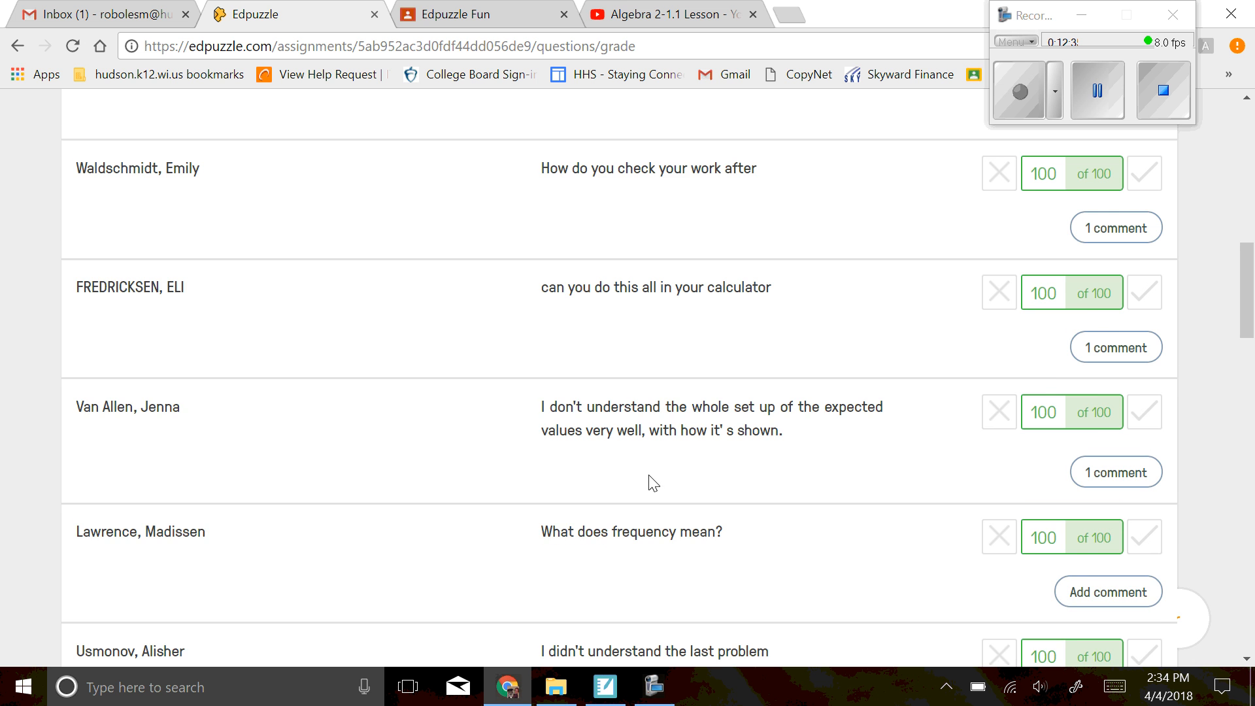
scroll(650, 476, "up", 4)
scroll(439, 416, "up", 8)
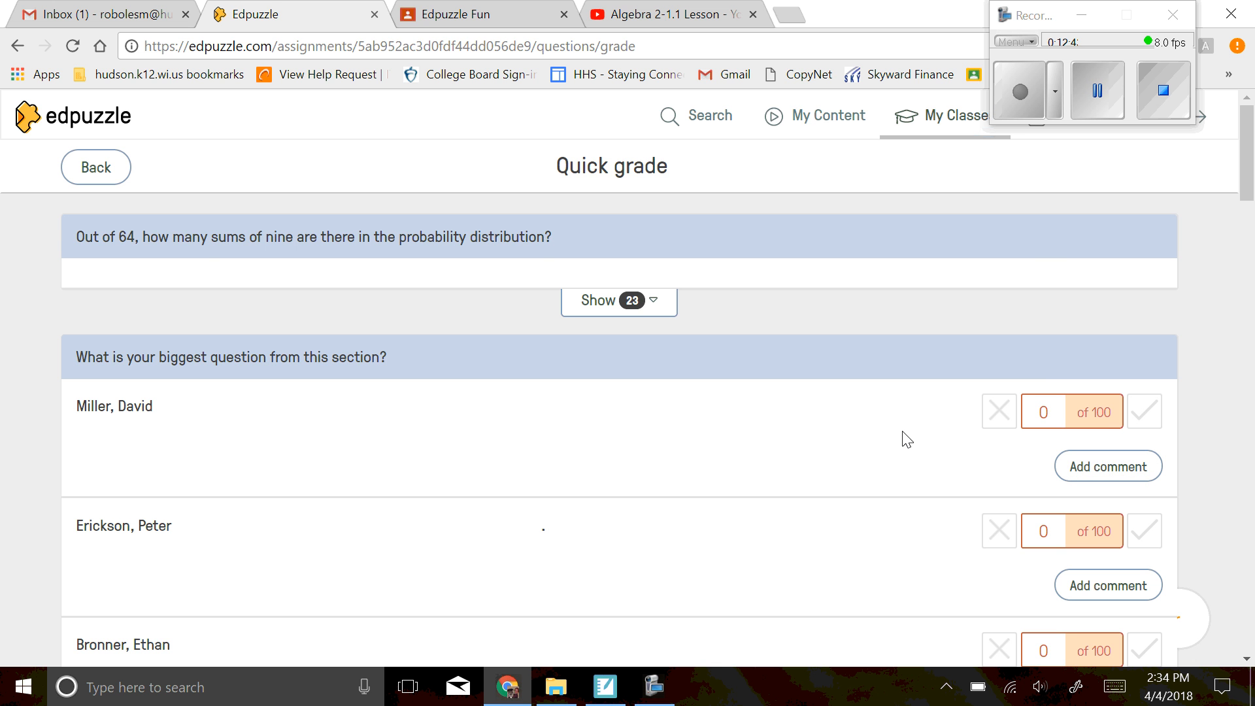
scroll(656, 461, "down", 5)
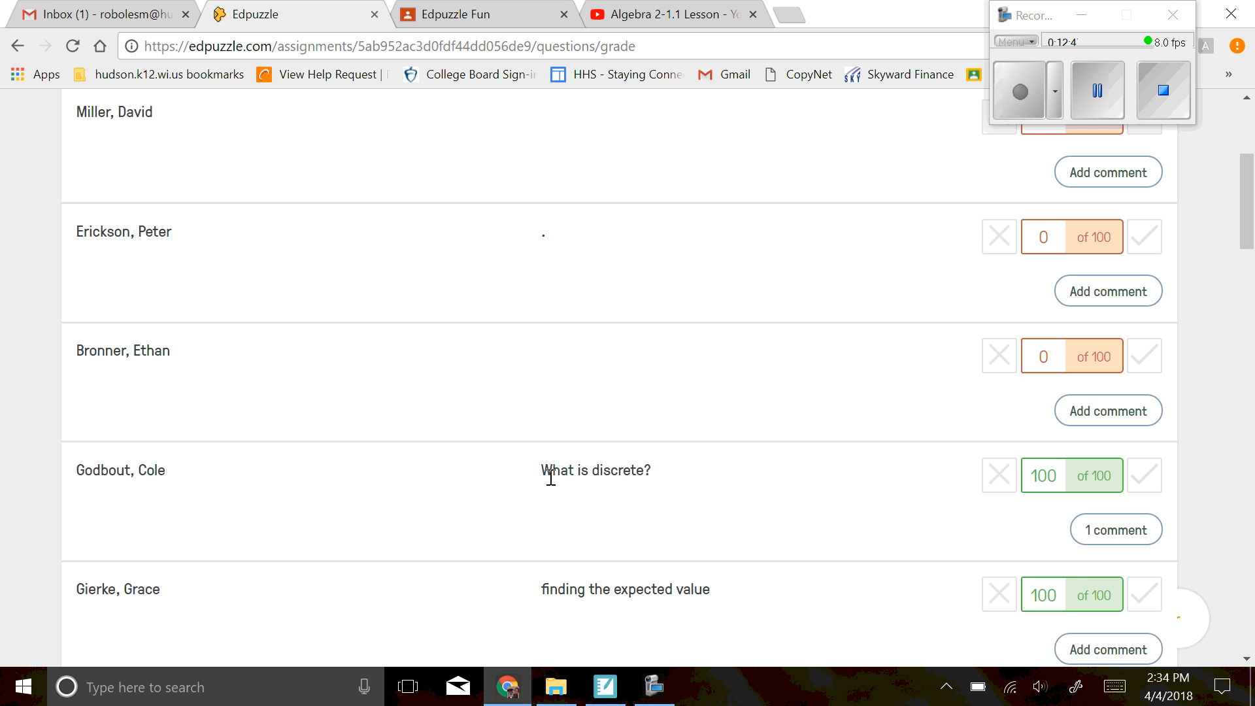
scroll(654, 457, "down", 3)
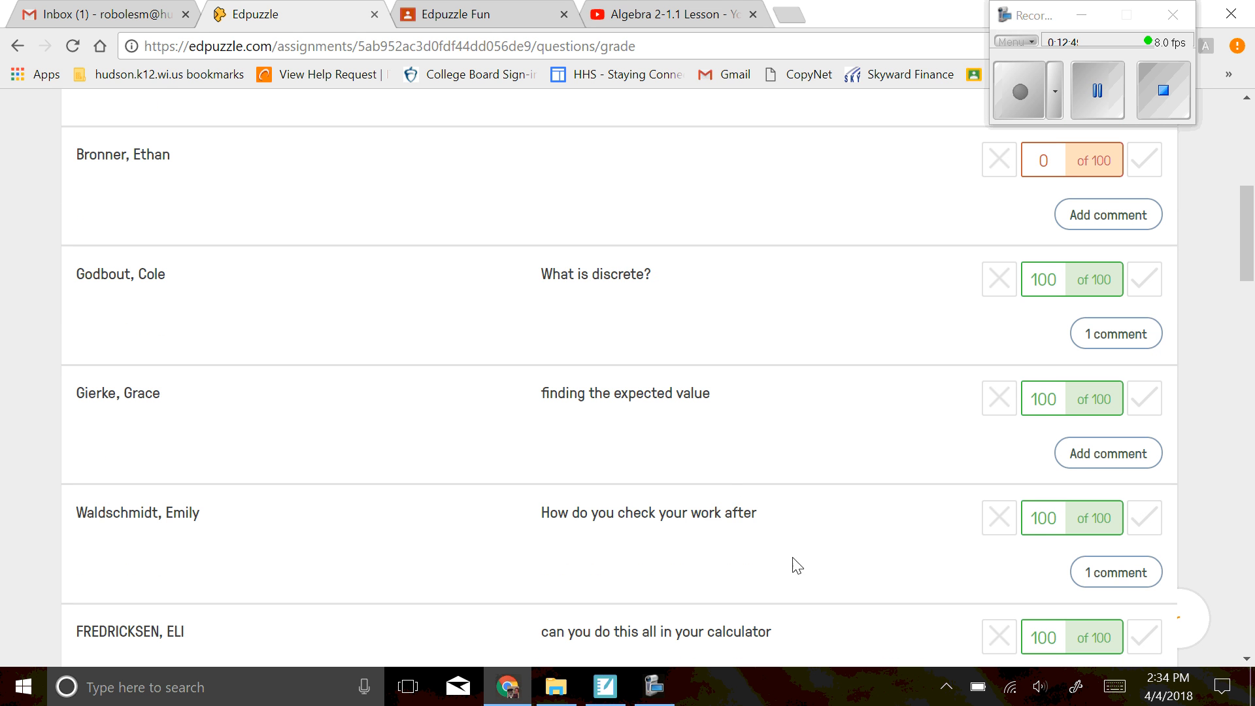
scroll(686, 431, "down", 4)
scroll(654, 591, "down", 9)
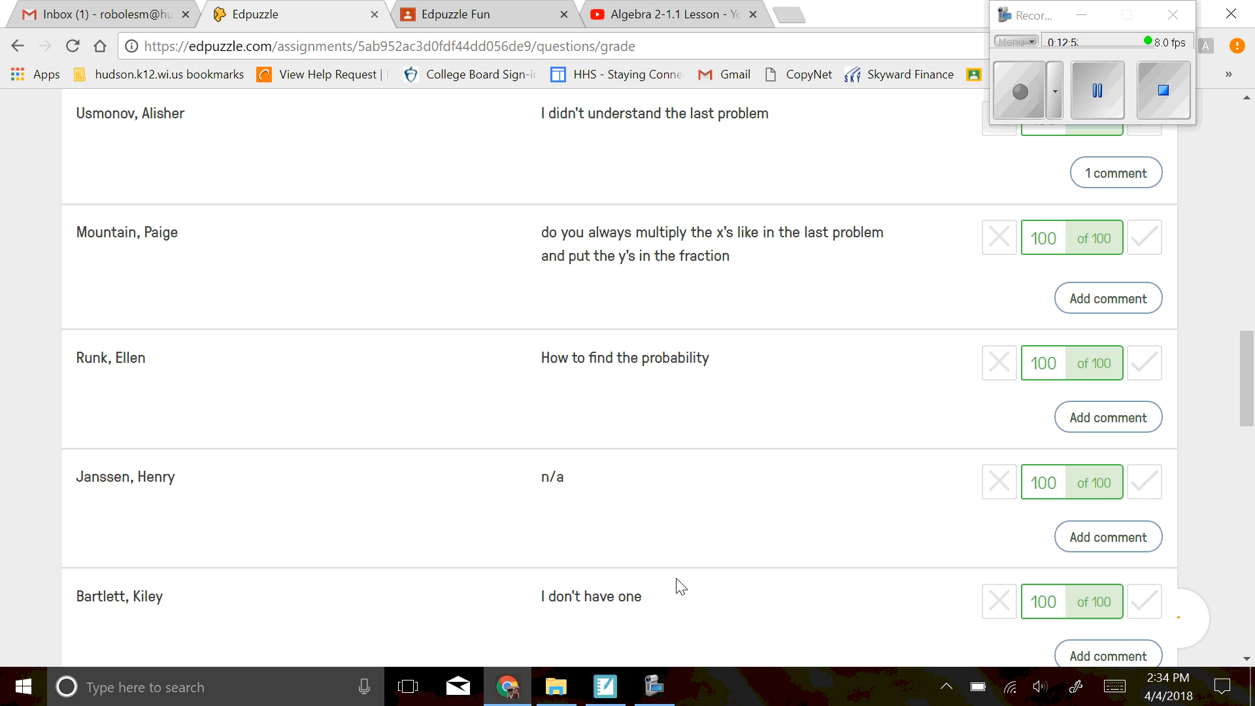
scroll(680, 586, "down", 6)
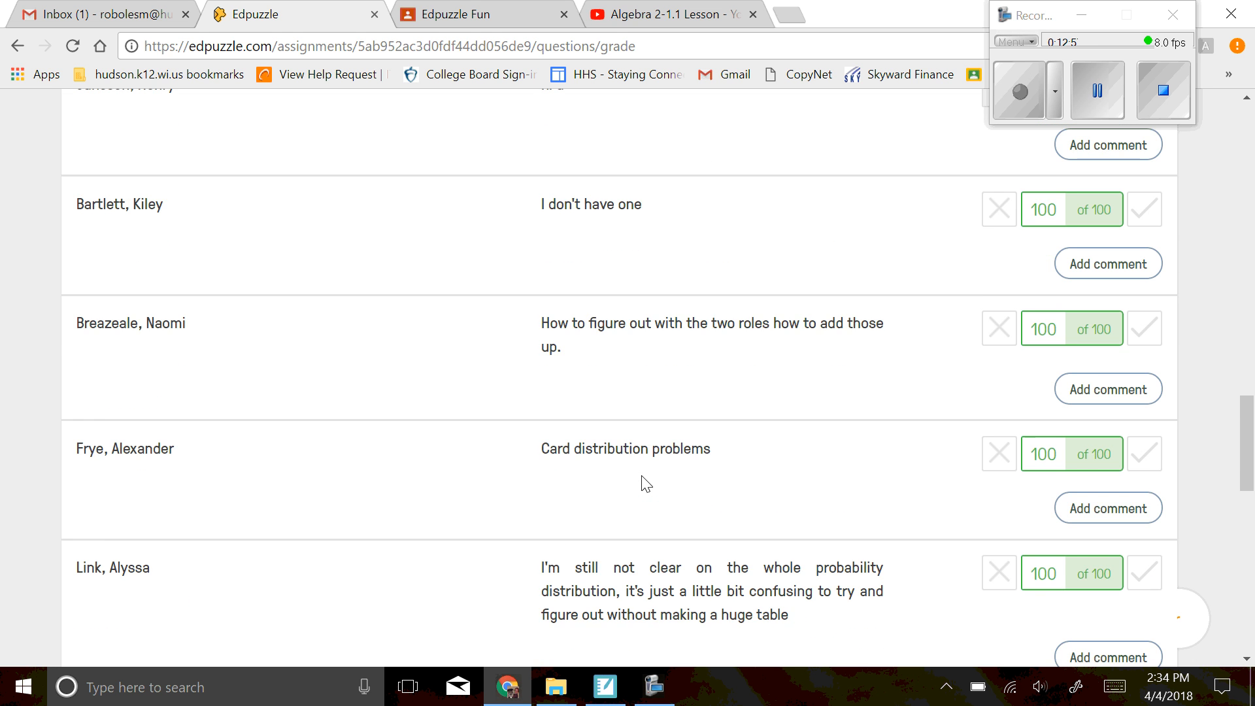
scroll(647, 484, "down", 3)
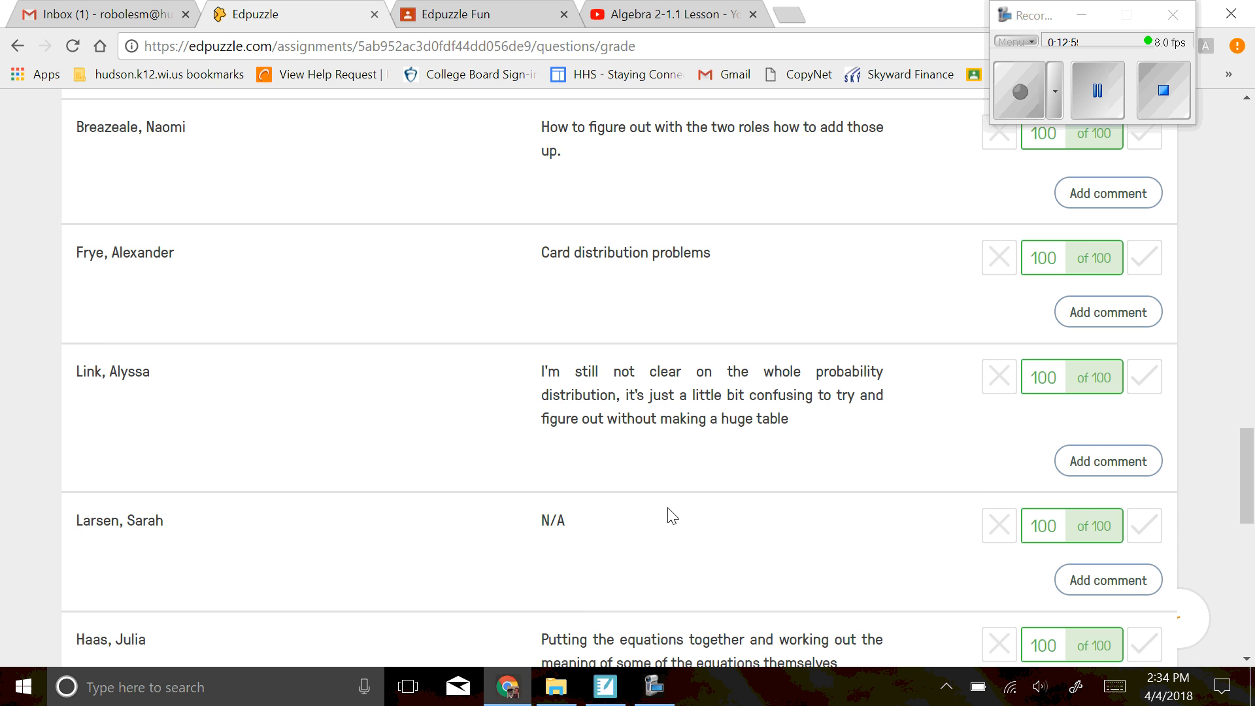
scroll(692, 503, "down", 9)
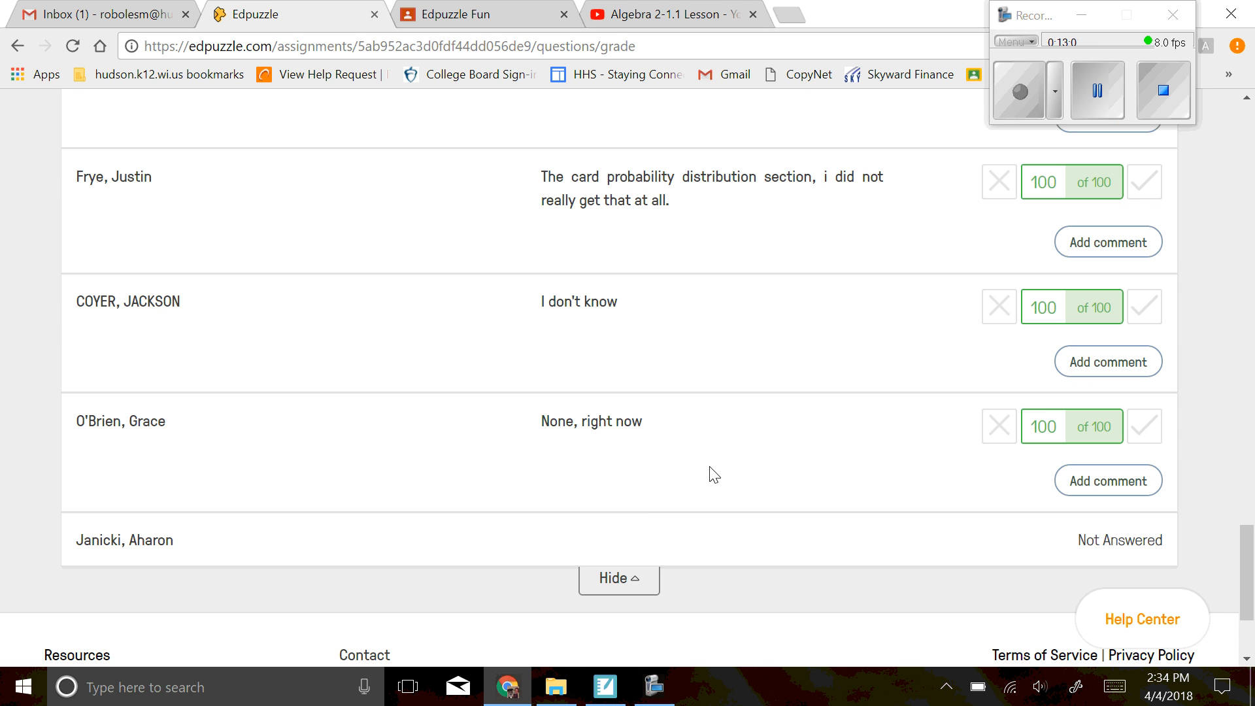
scroll(792, 436, "up", 20)
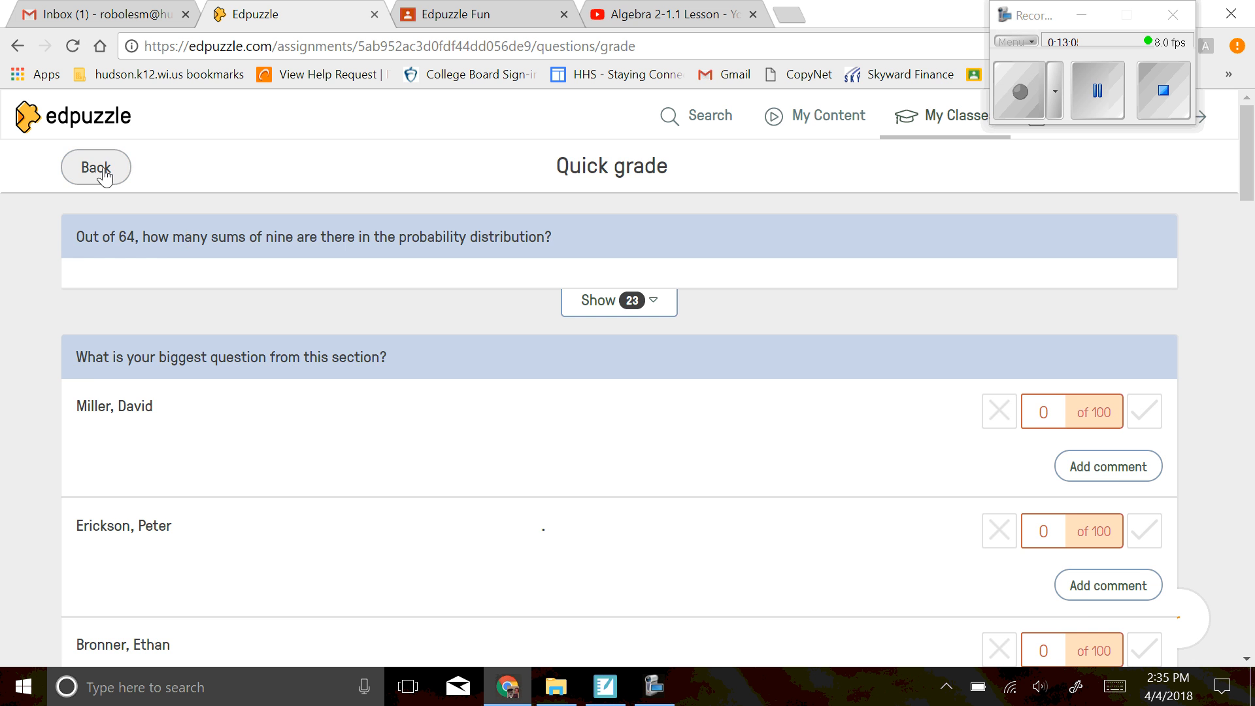
Leave Quick grade and the 11 3 Notes progress, and view the Algebra 2: 2nd Hour assignments and the class list.
left_click(104, 175)
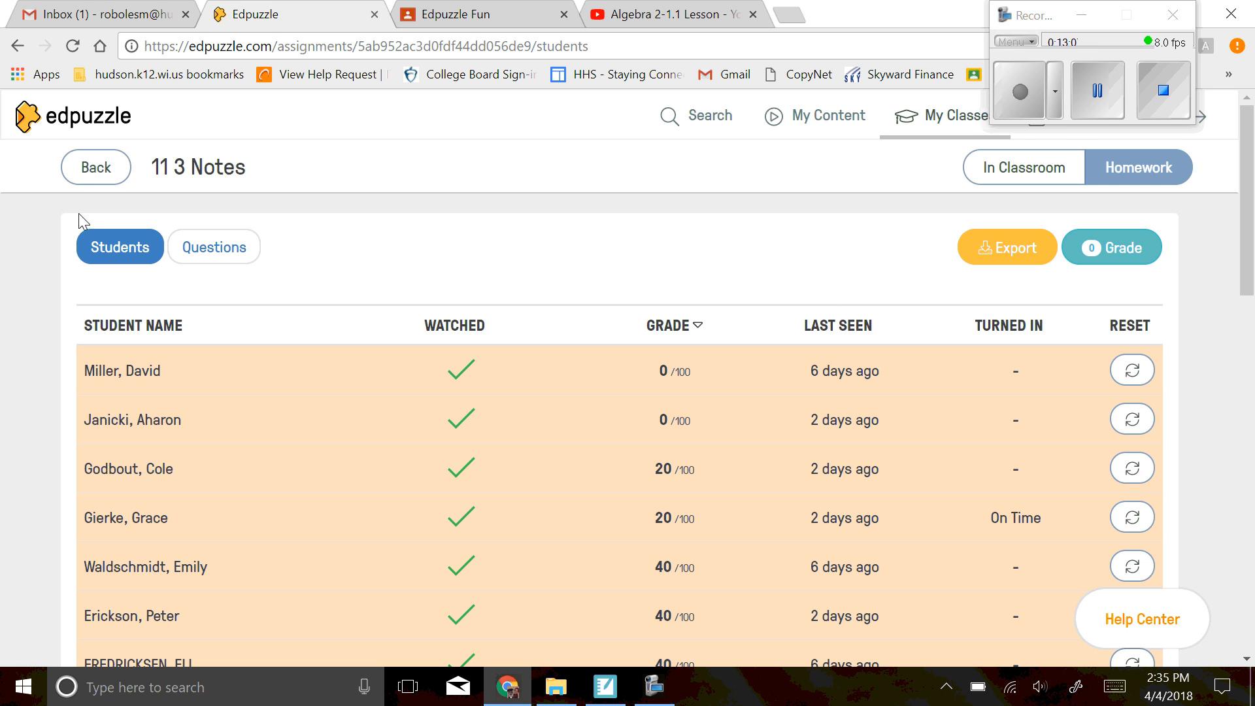
left_click(89, 176)
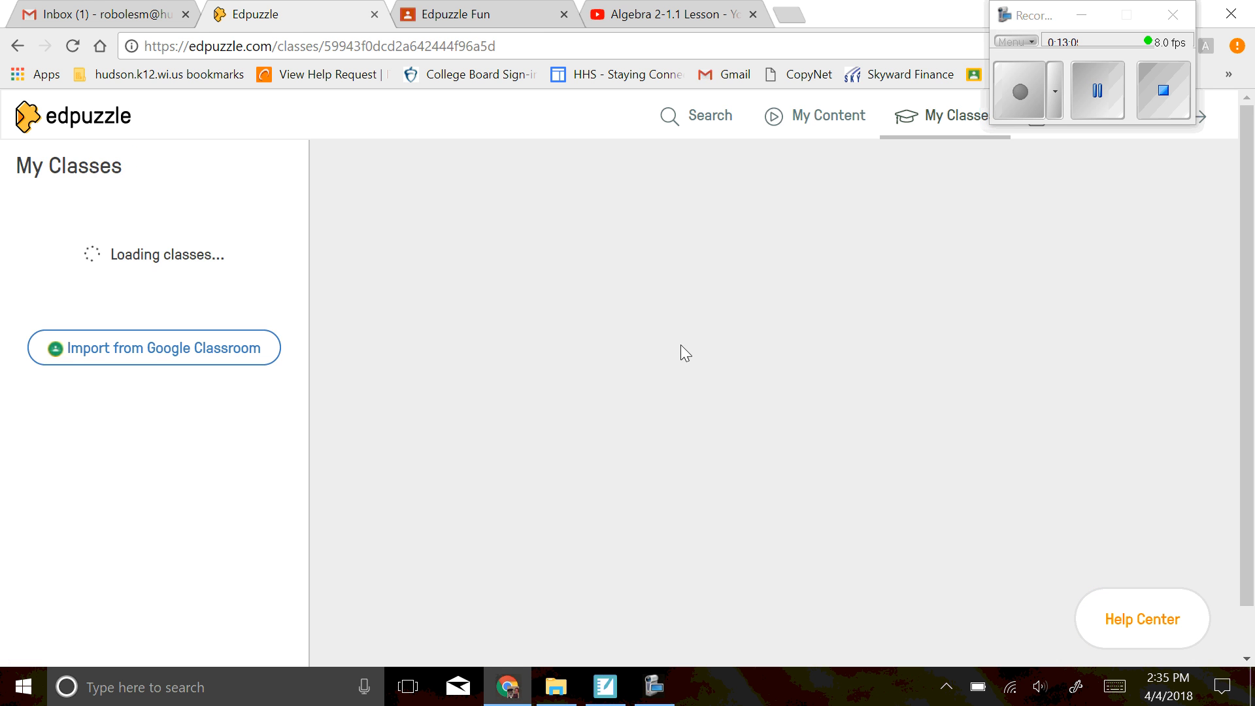
scroll(183, 420, "down", 1)
scroll(184, 420, "down", 1)
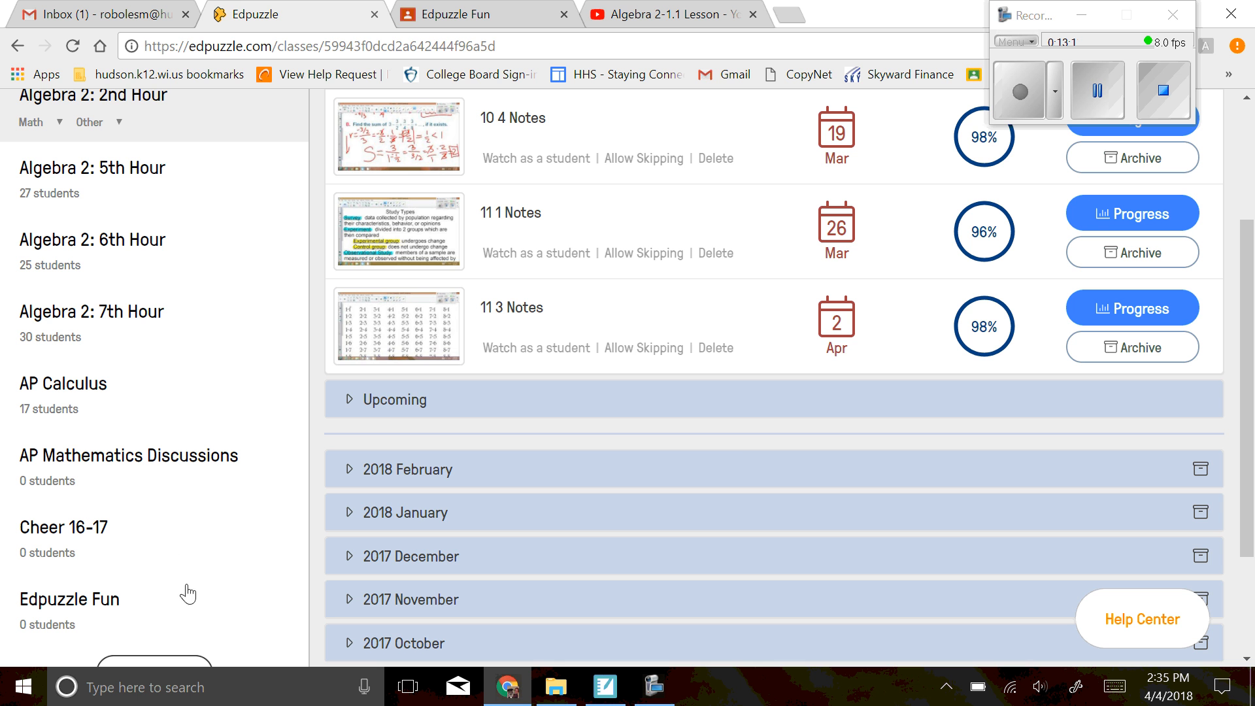